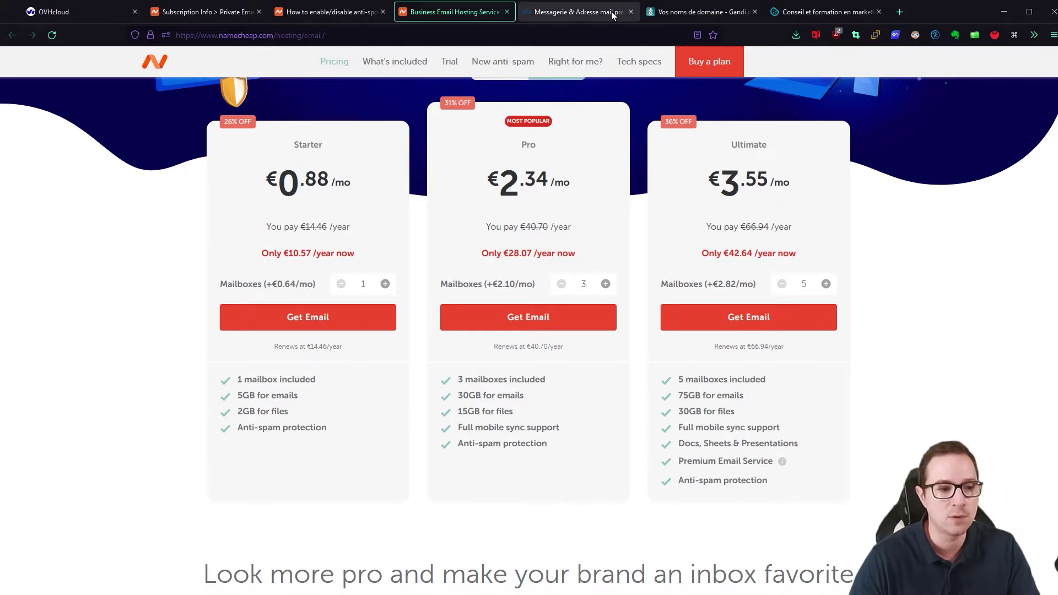
- Compare OVHcloud's E-mail Pro offer, then order Namecheap's Starter email plan at €10.57/year
left_click(570, 11)
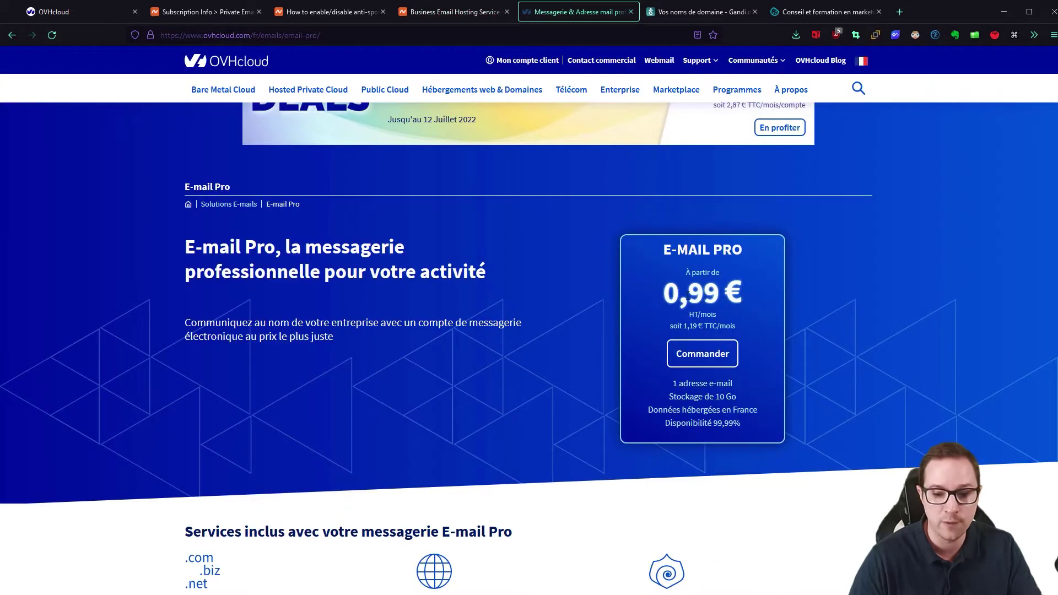
left_click(438, 11)
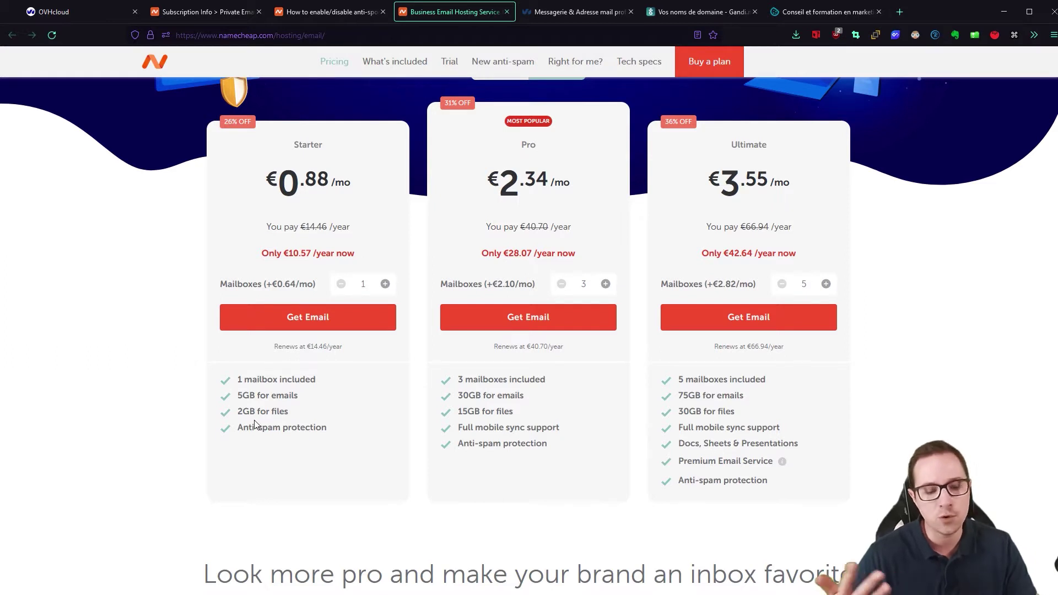
left_click(287, 319)
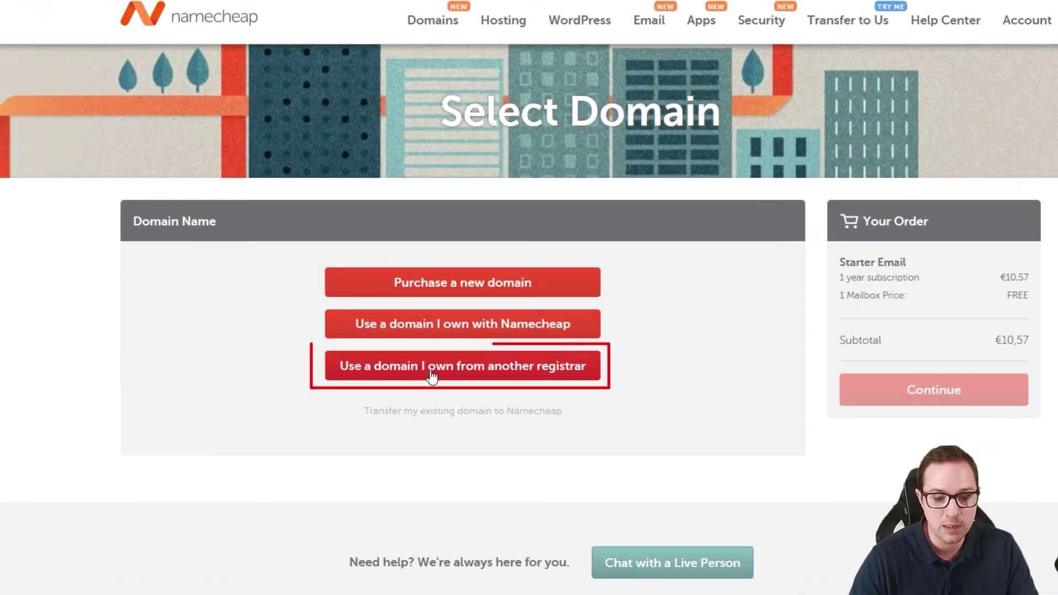
- Sign in and attach the externally registered domain gdm-pixel.fr to the Starter Email order
left_click(473, 378)
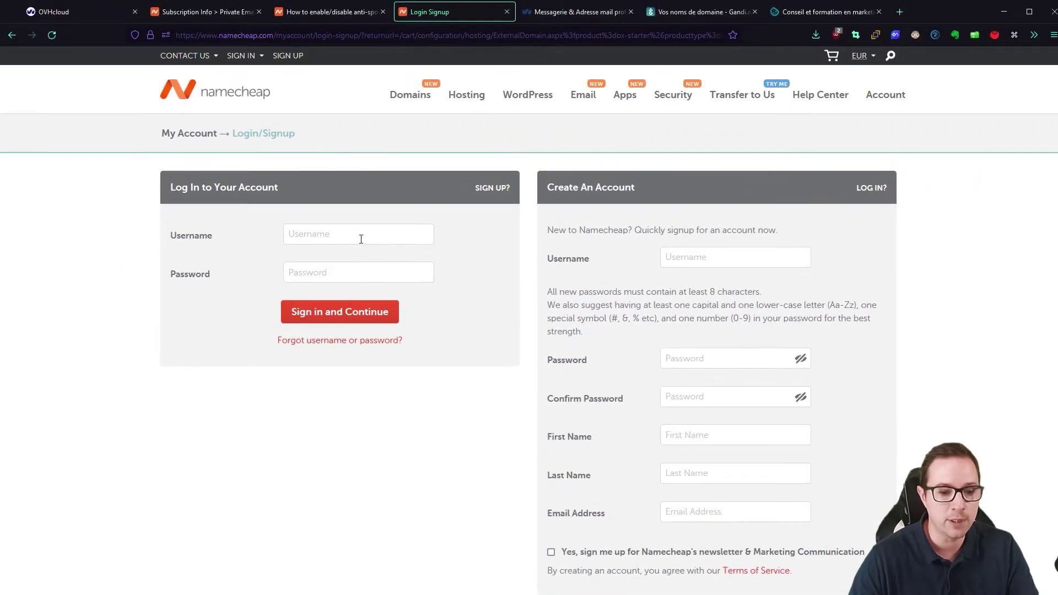
left_click(333, 195)
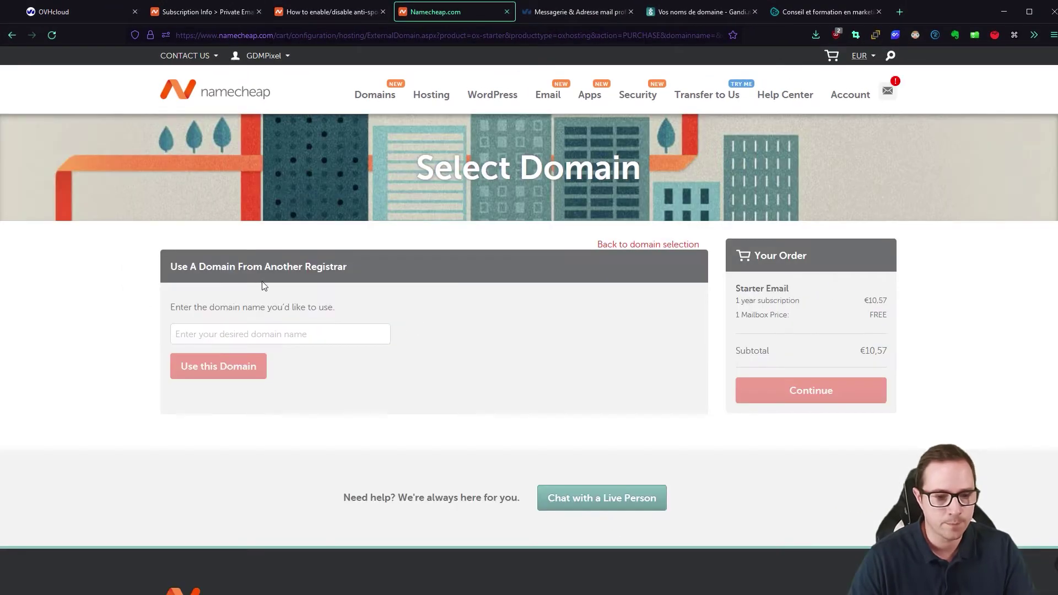
left_click(204, 333)
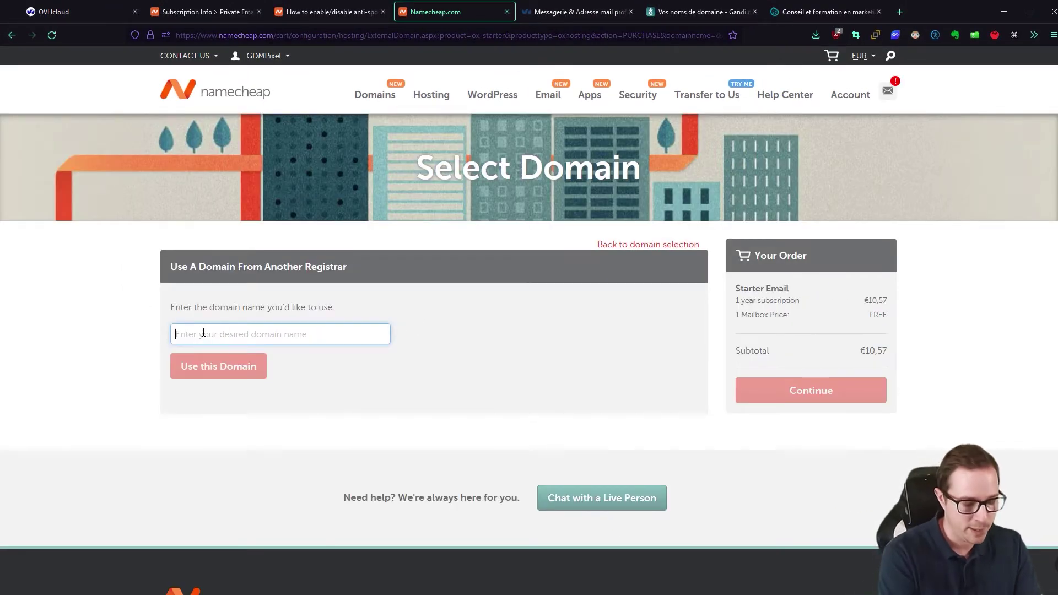
type("gdm-pixe")
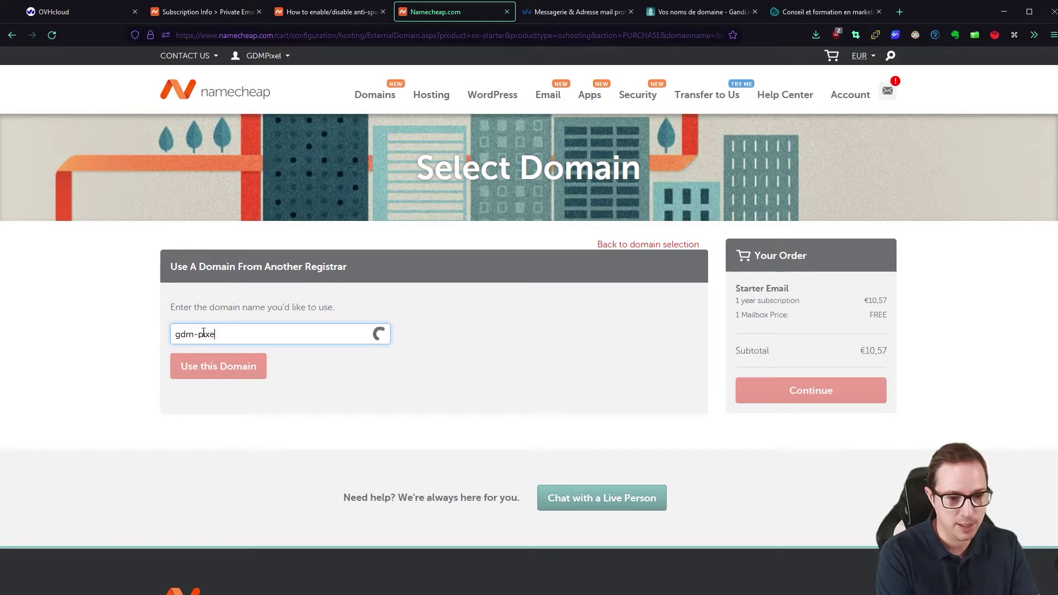
type("l.fr")
left_click(266, 296)
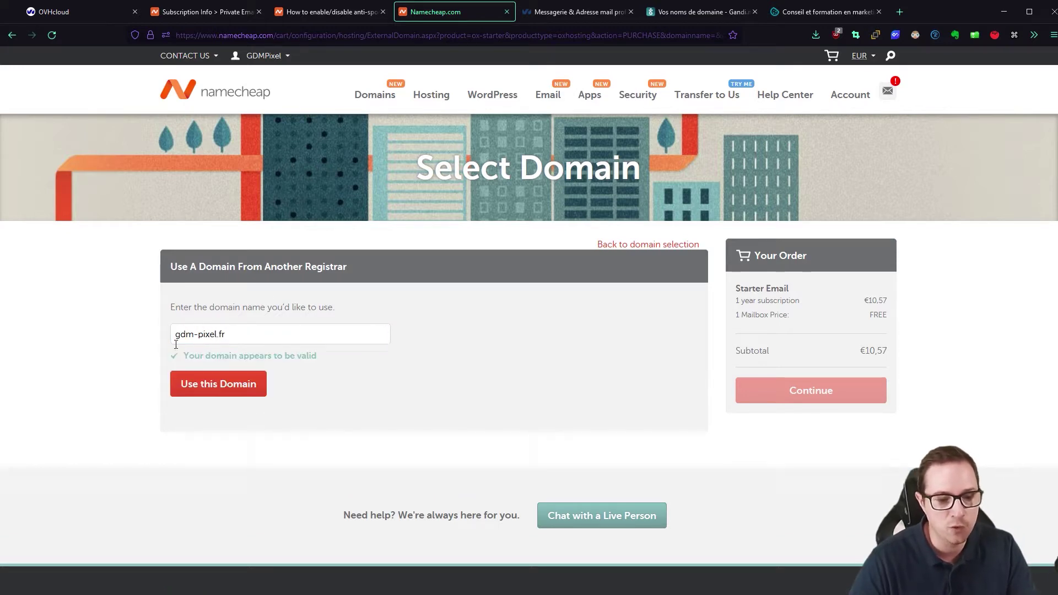
left_click(208, 389)
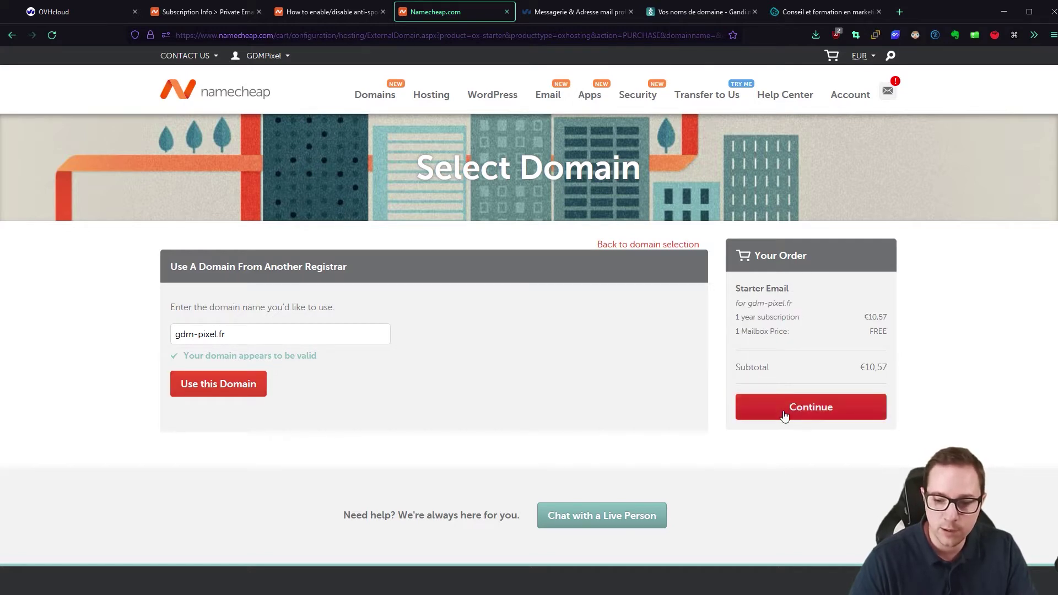
left_click(800, 405)
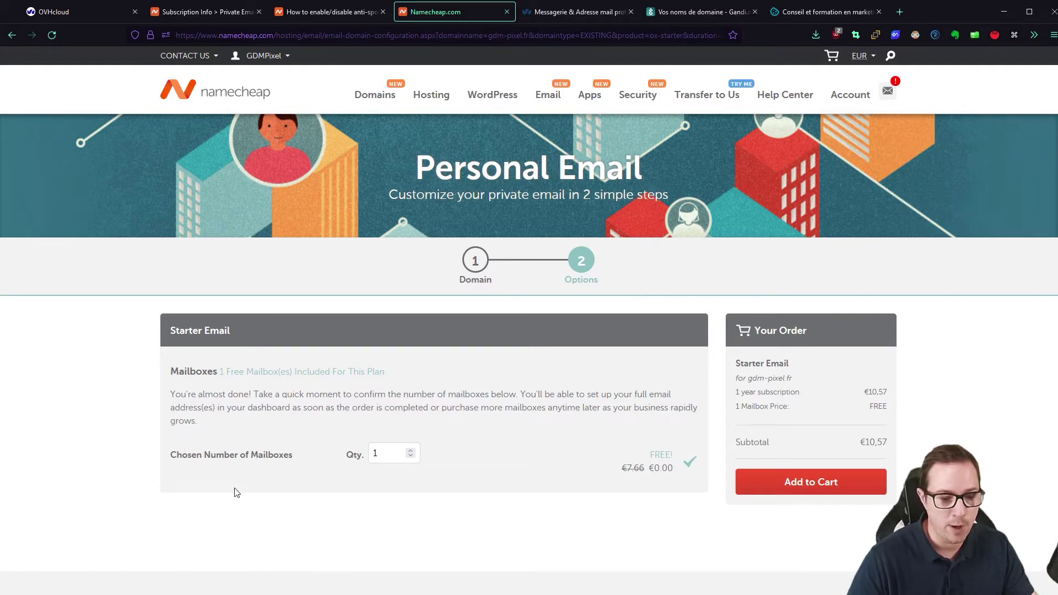
- Add Starter Email to the cart and confirm the $10.88 one-year order
left_click(811, 482)
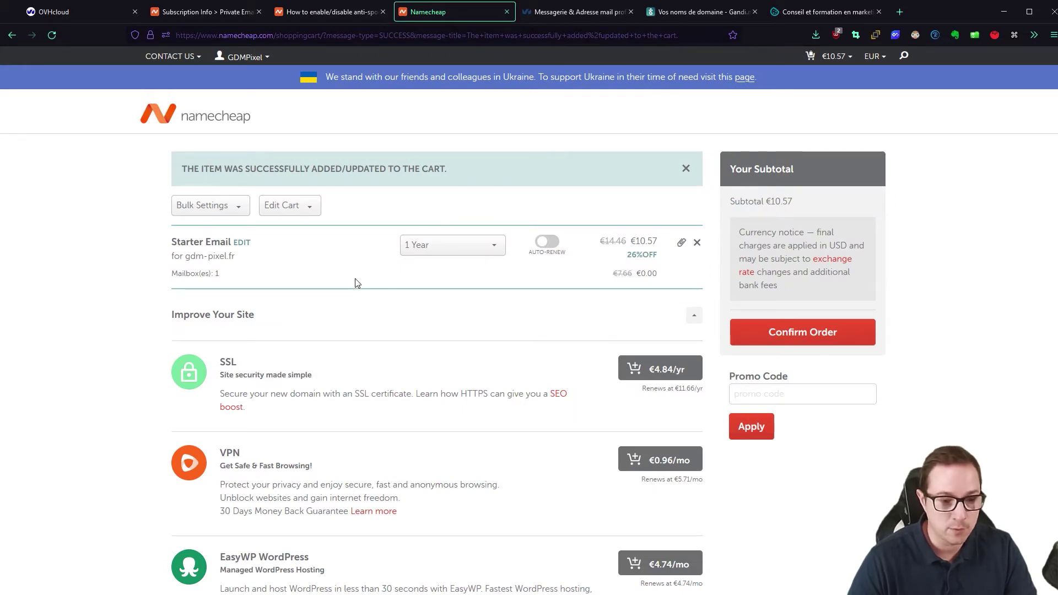
scroll(358, 290, "down", 4)
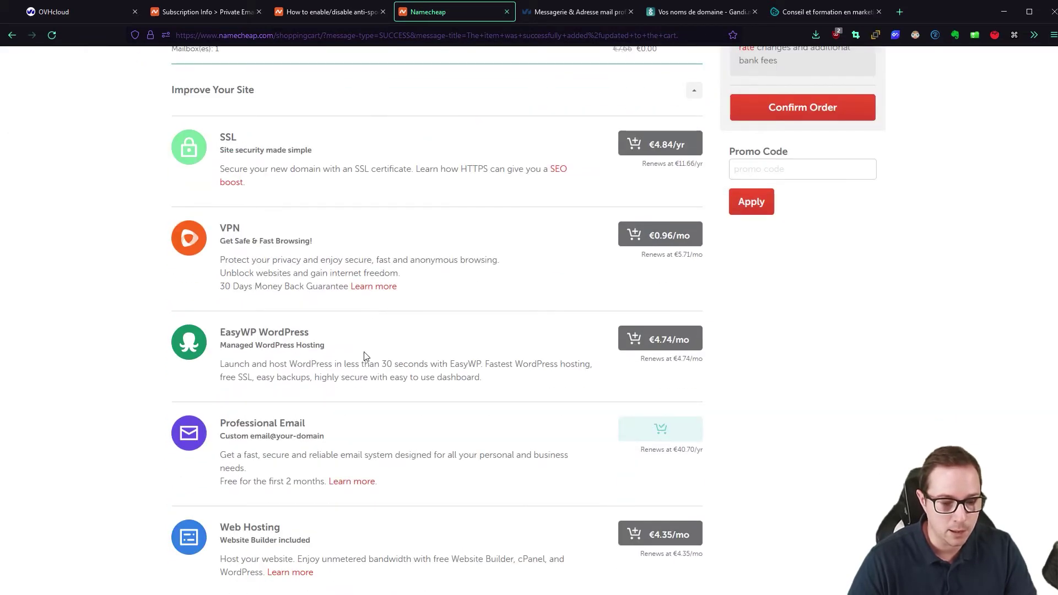
scroll(364, 427, "down", 3)
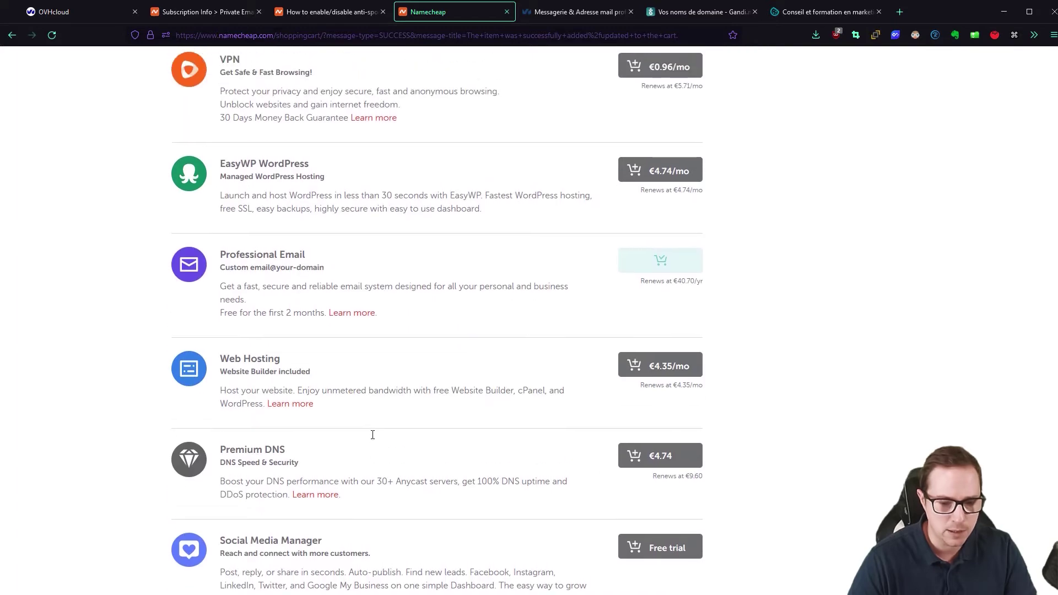
scroll(108, 326, "down", 2)
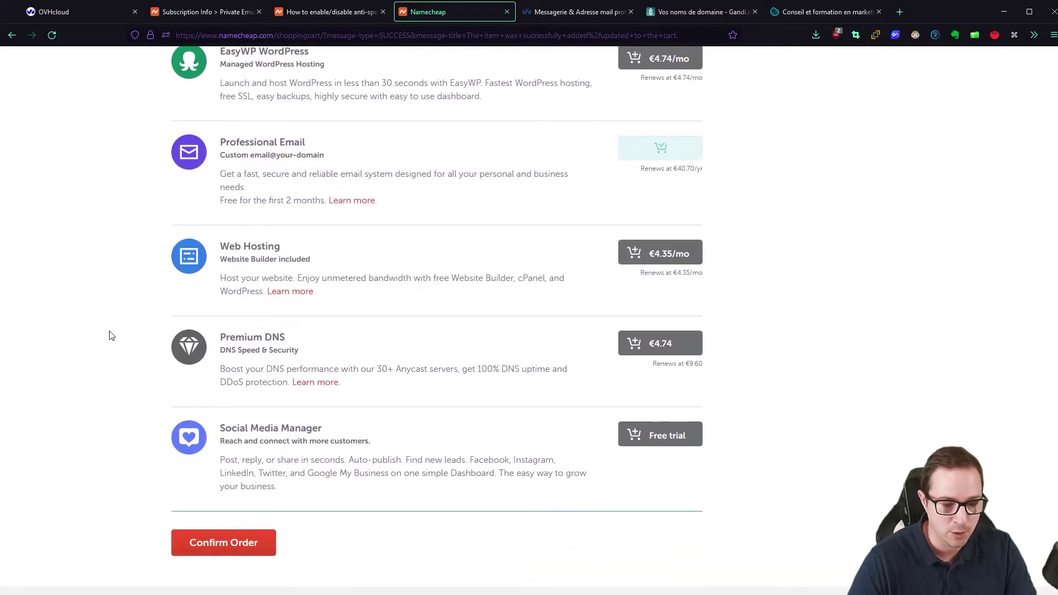
left_click(232, 542)
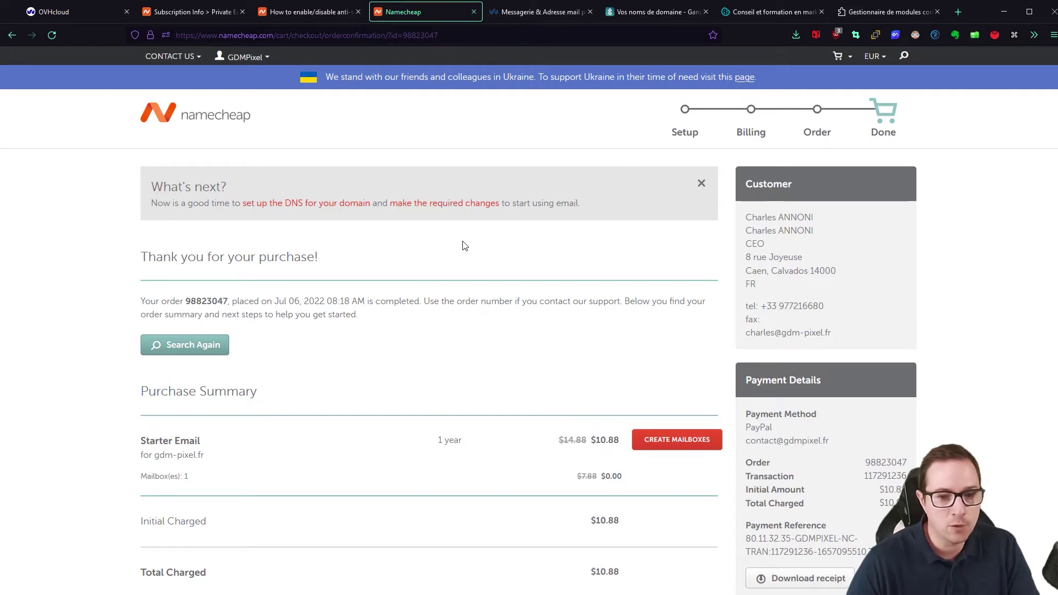
- Open the Private Email subscription's required MX and TXT records, then view Gandi's DNS records
left_click(677, 447)
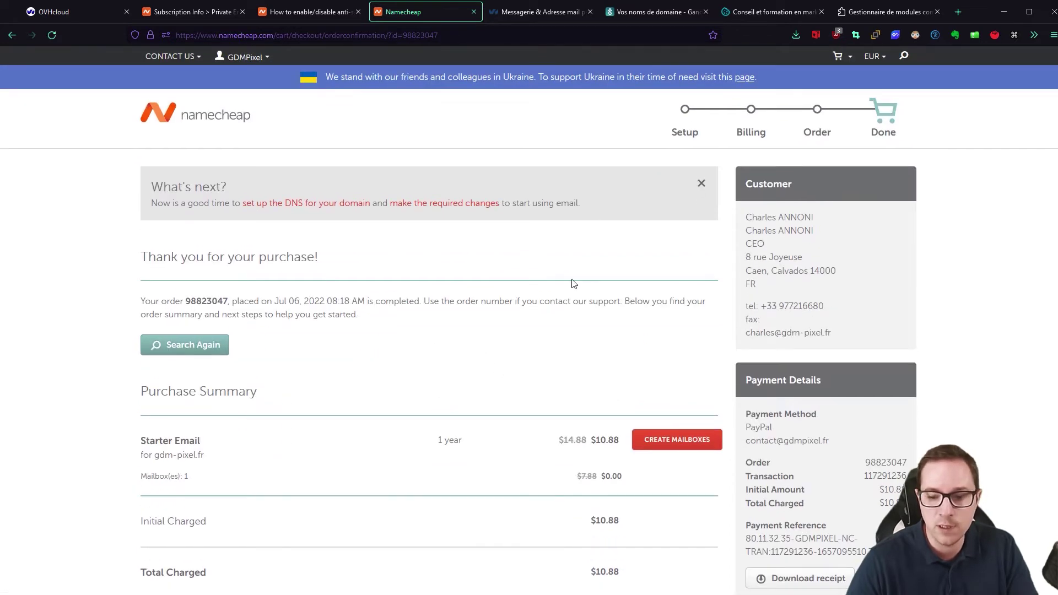
scroll(573, 284, "down", 2)
left_click(673, 329)
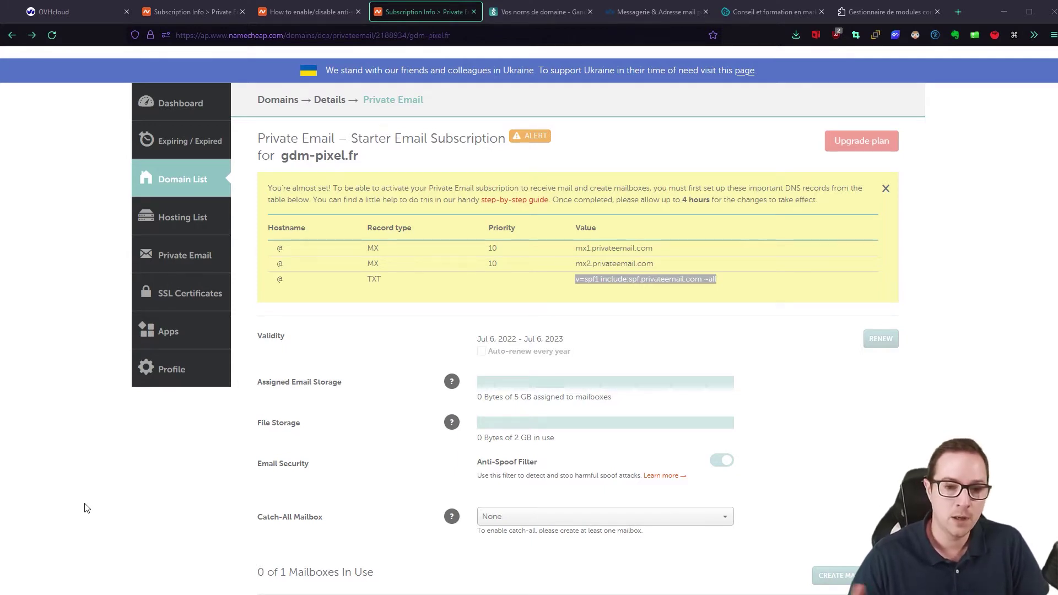
left_click(527, 12)
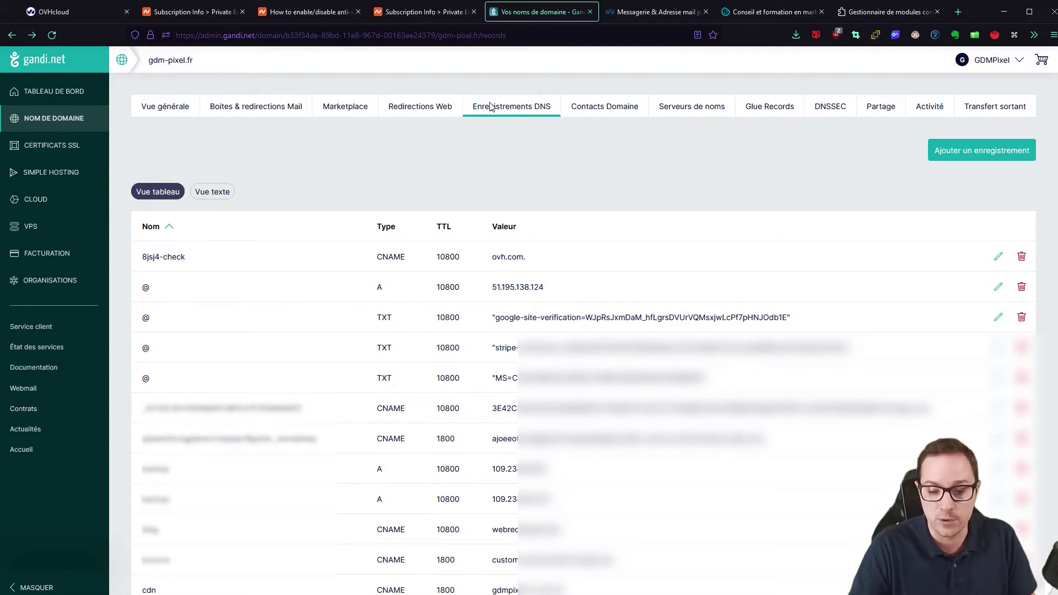
- Start a new Gandi DNS record for gdm-pixel.fr with type MX
left_click(419, 19)
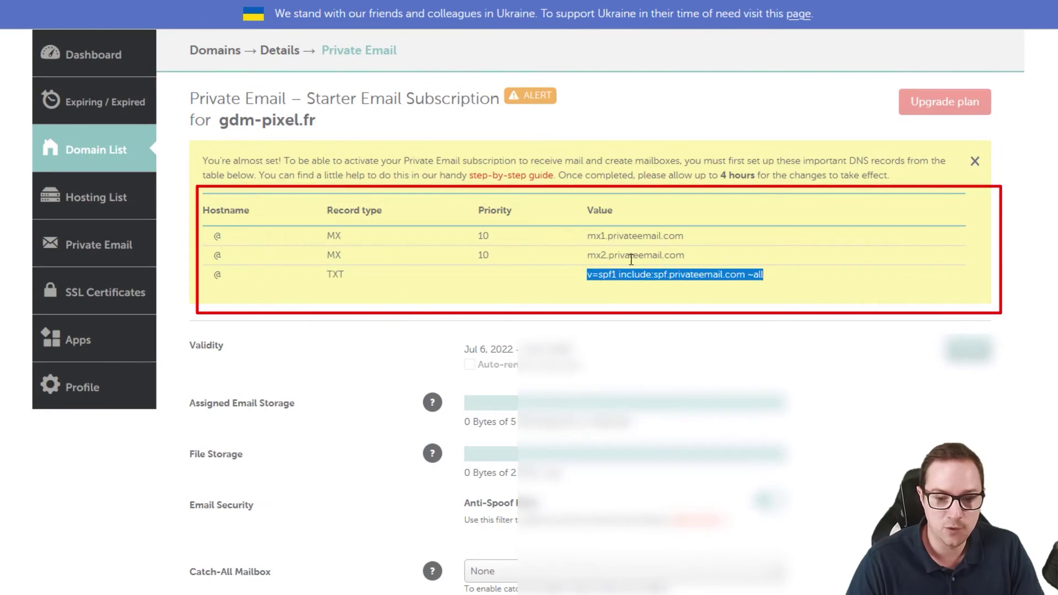
left_click(530, 12)
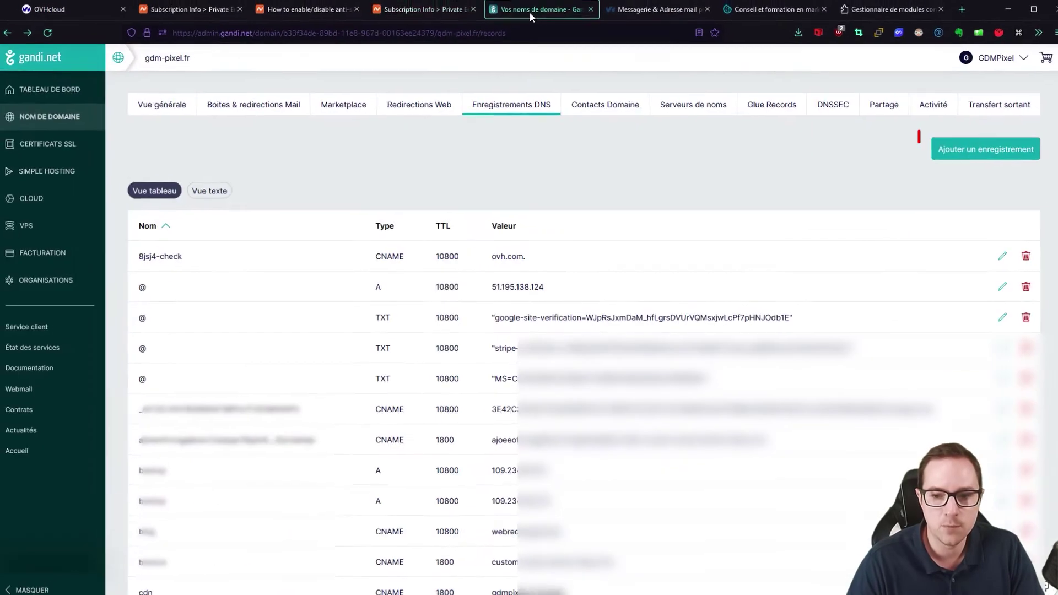
left_click(944, 153)
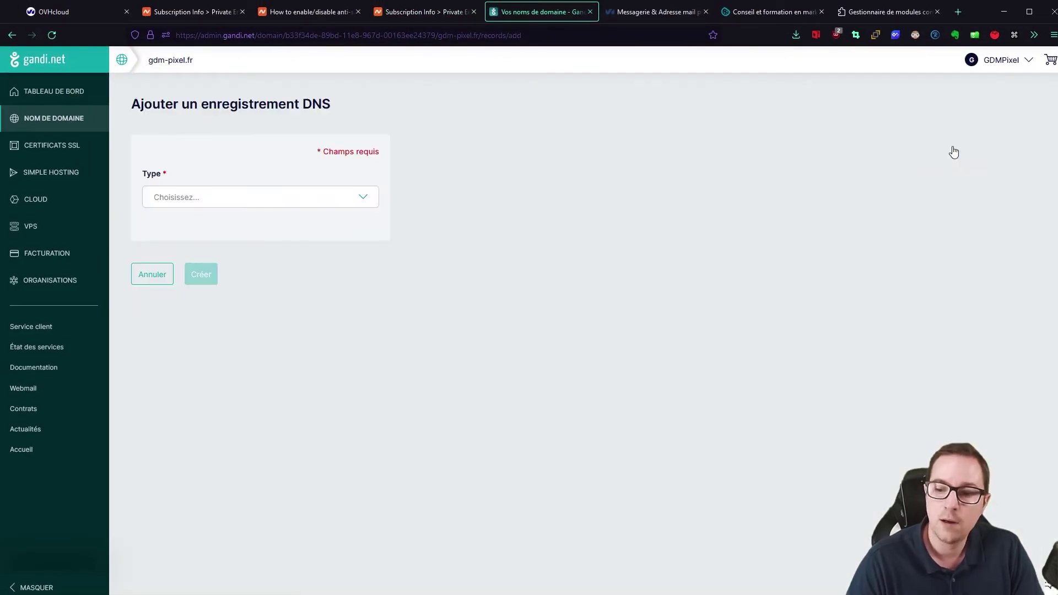
left_click(178, 204)
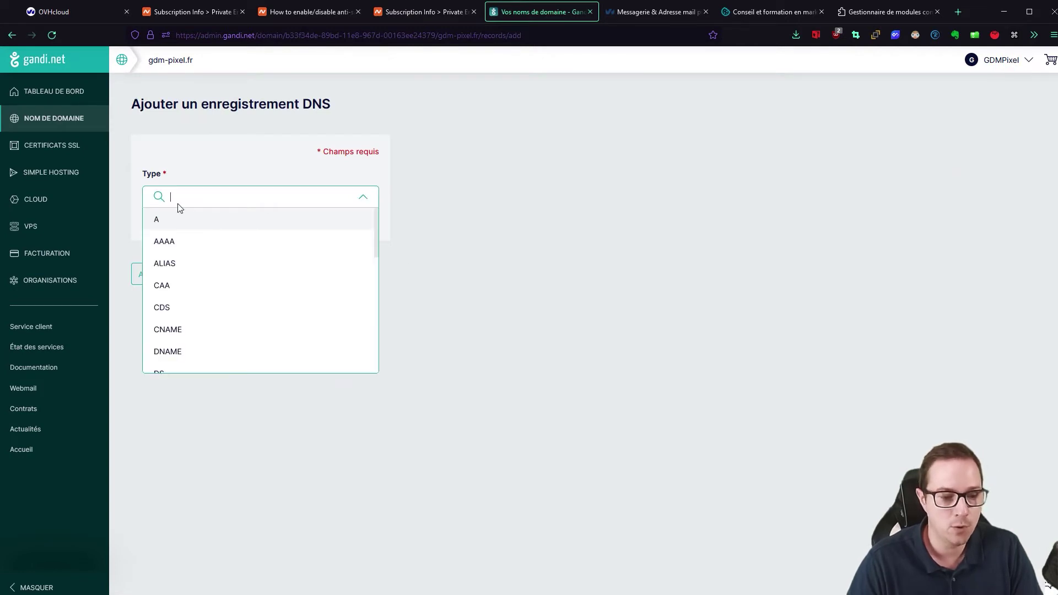
scroll(209, 291, "down", 3)
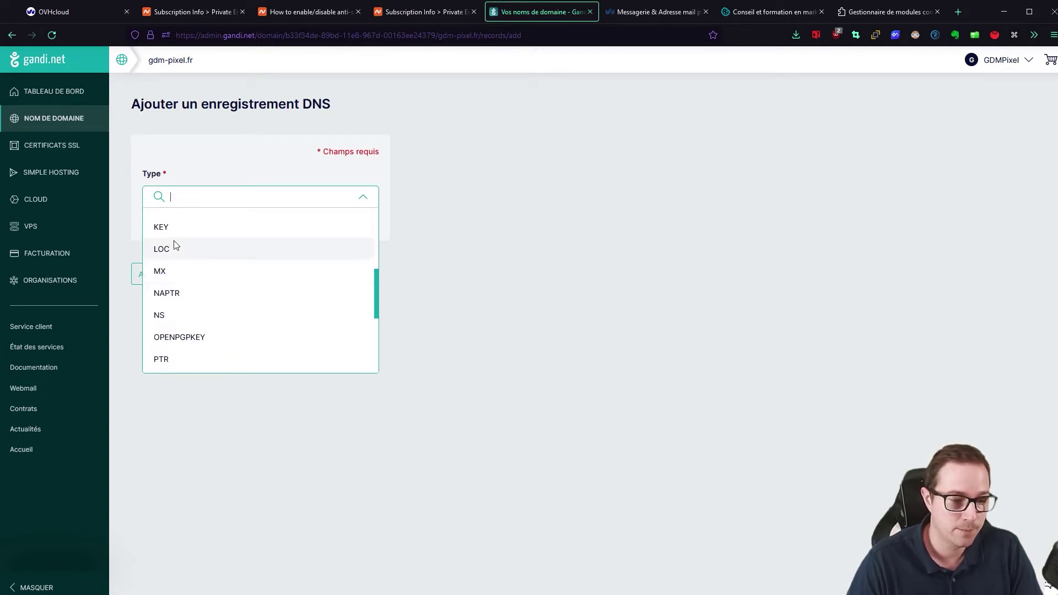
left_click(174, 259)
- Copy the mx1.privateemail.com value from Namecheap's required records
left_click(415, 18)
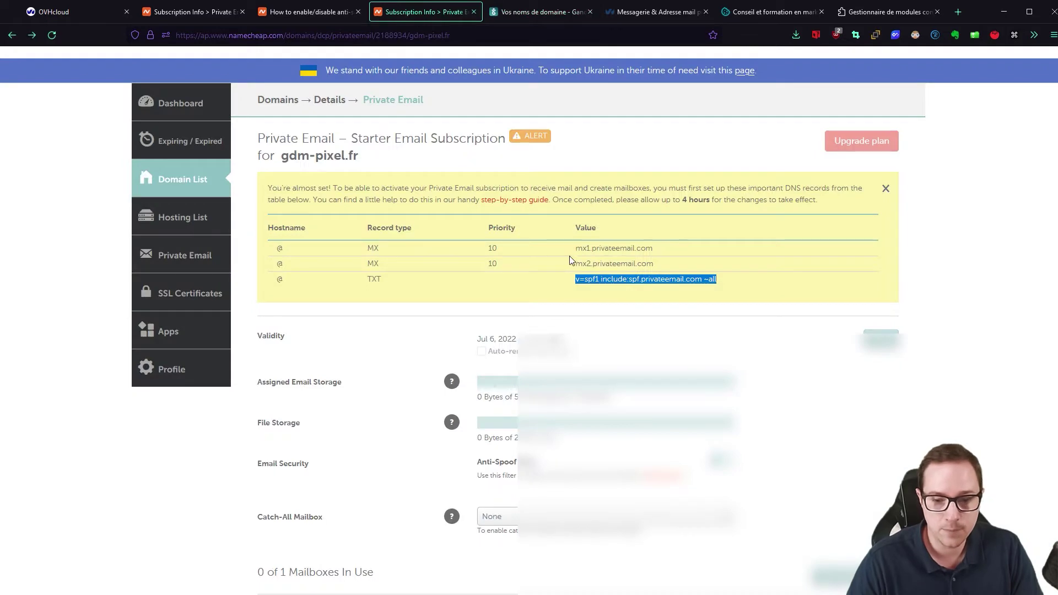
left_click_drag(578, 248, 656, 250)
key("ctrl+c")
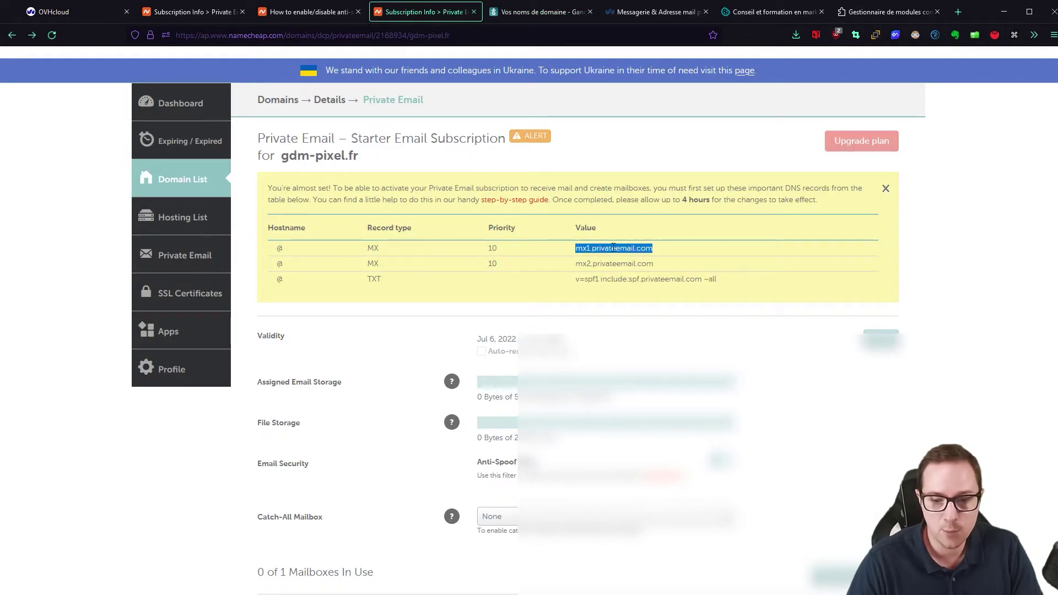
left_click(523, 12)
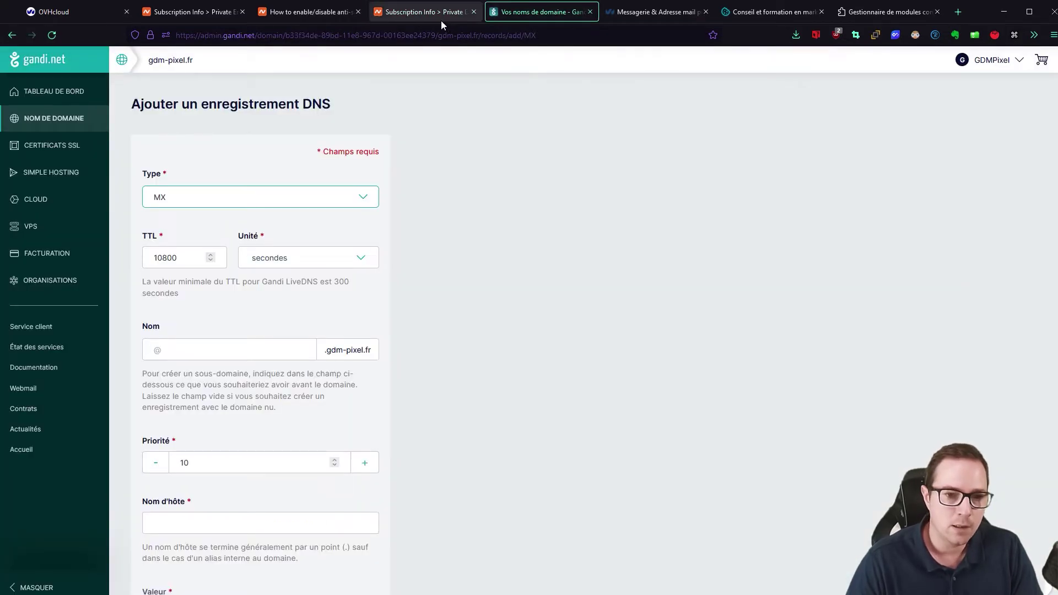
left_click(418, 13)
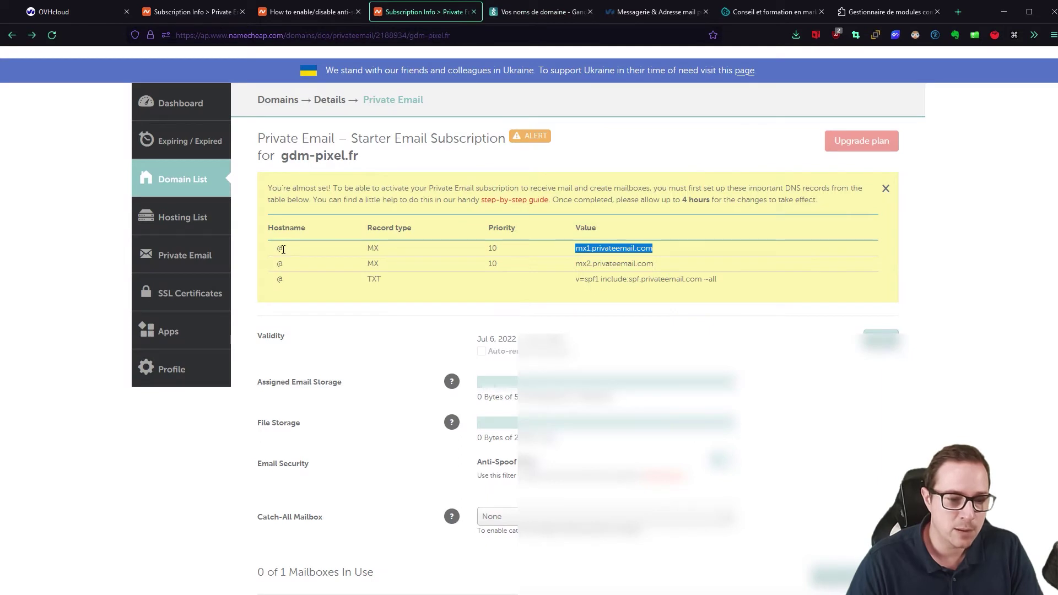
left_click(534, 10)
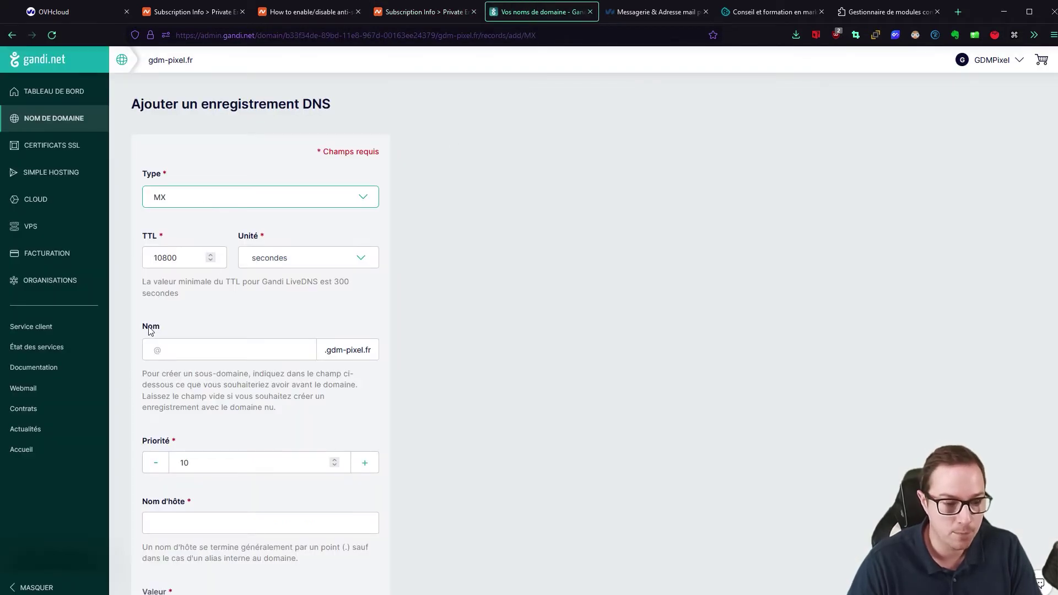
- Leave the name blank, set hostname mx1.privateemail.com. and create the MX record
left_click(152, 349)
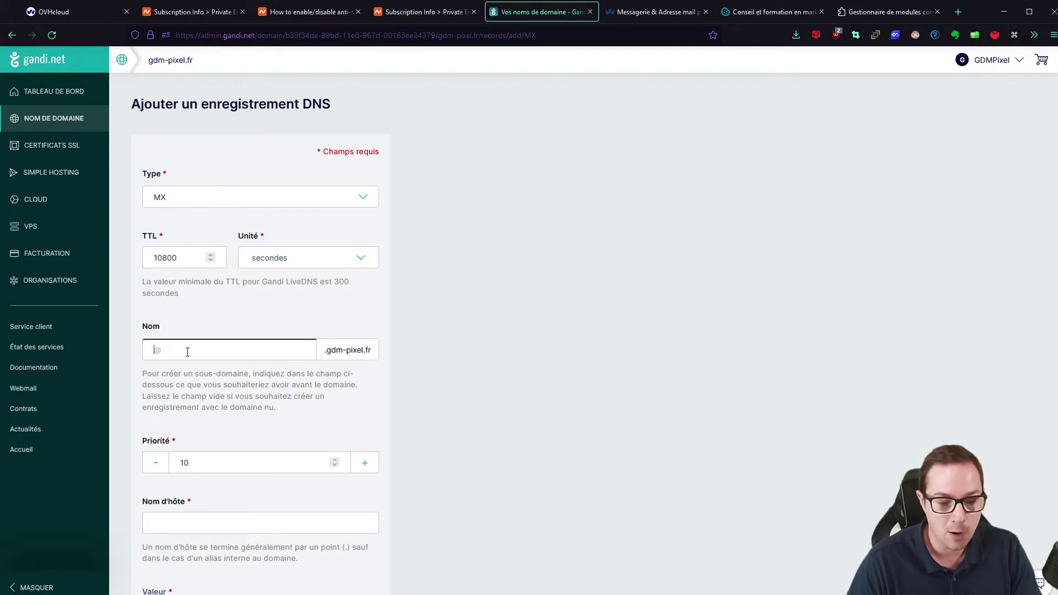
left_click(188, 352)
left_click(204, 333)
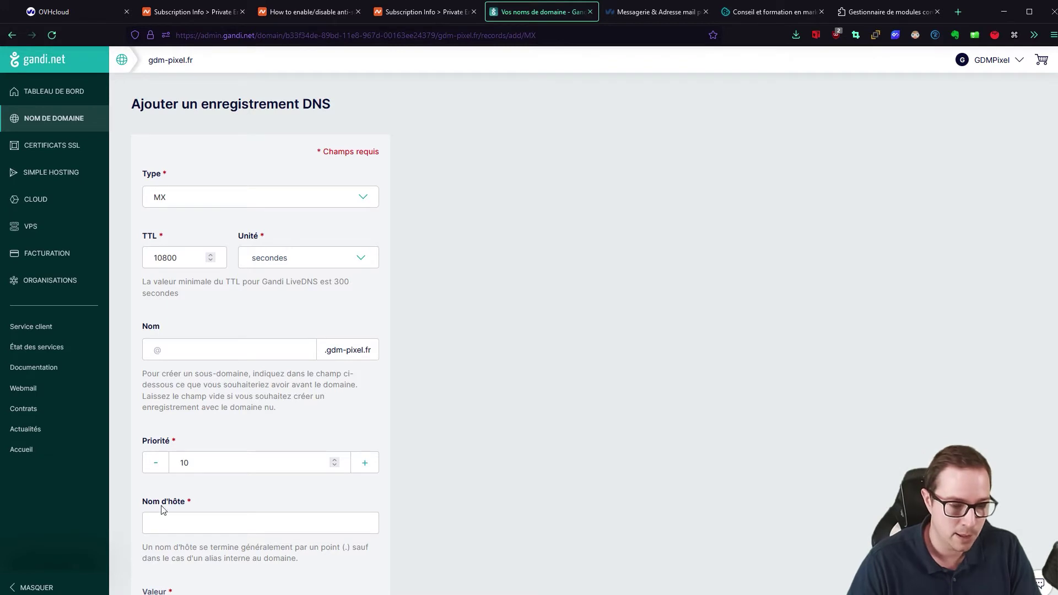
left_click(173, 520)
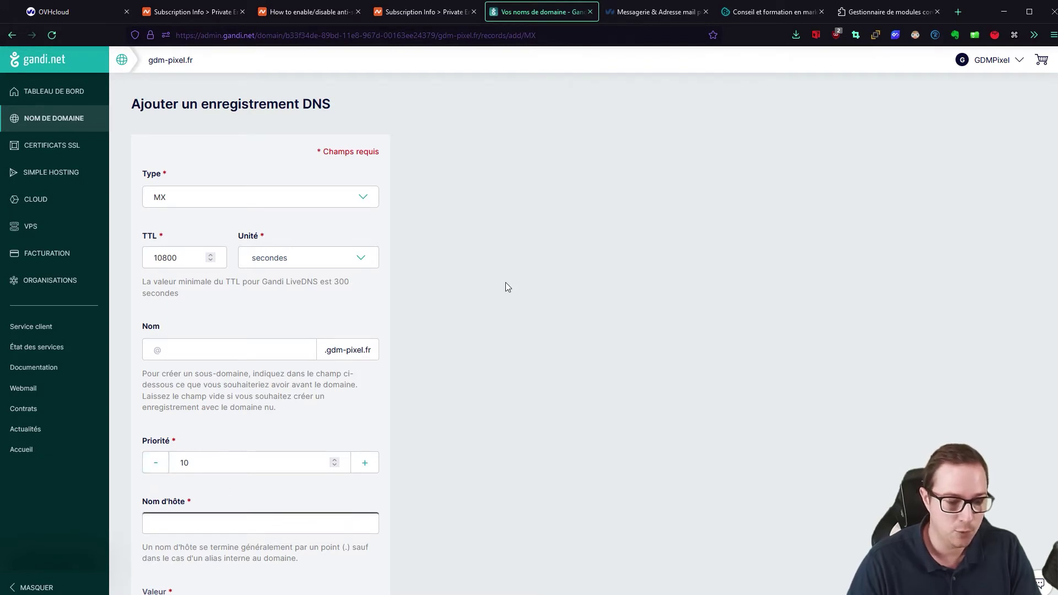
key("ctrl+v")
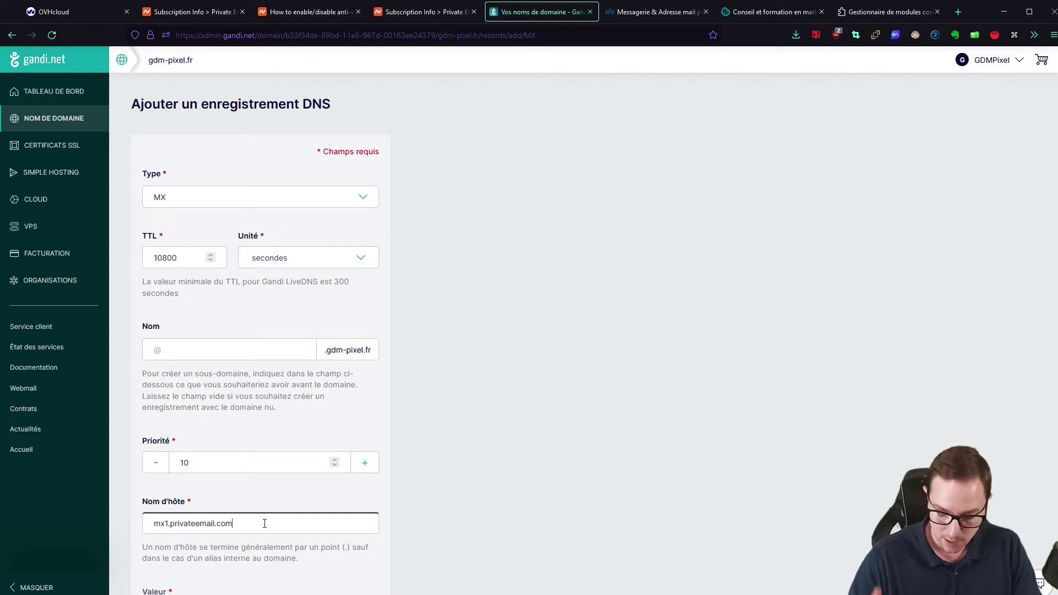
type(".")
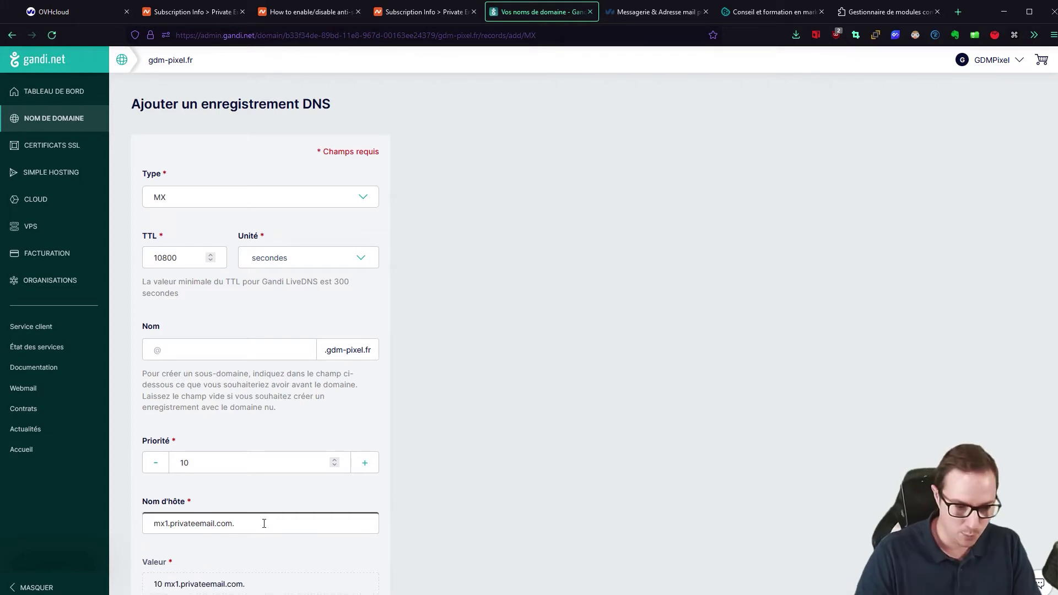
left_click(417, 398)
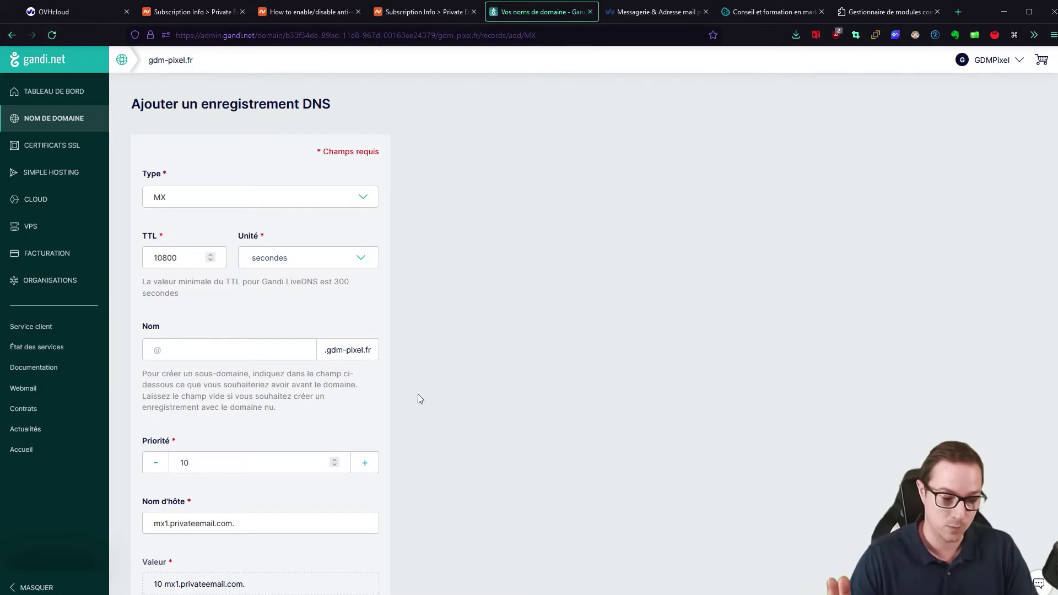
scroll(428, 309, "down", 2)
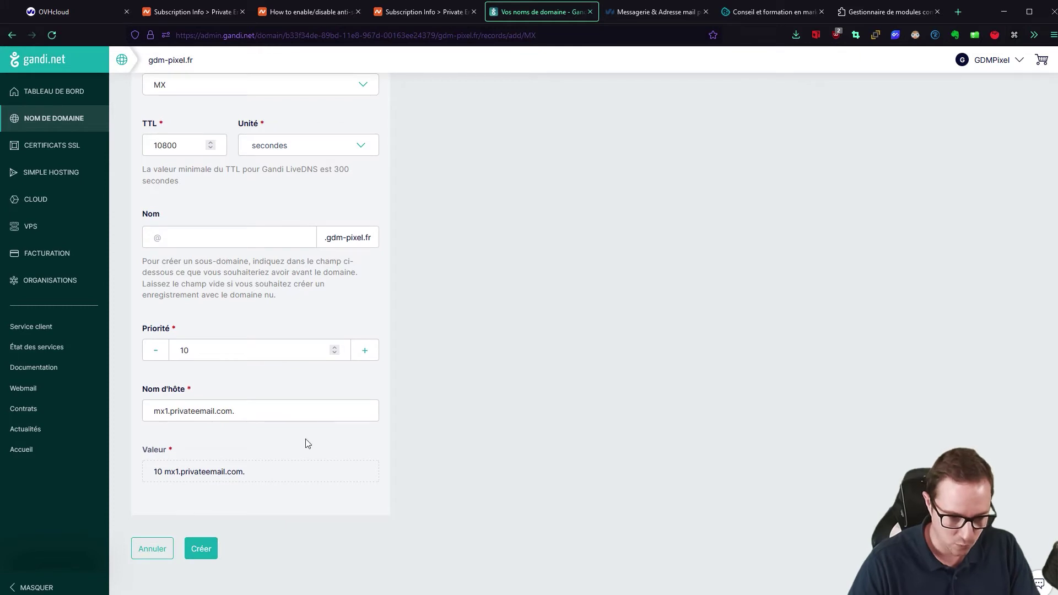
left_click(202, 549)
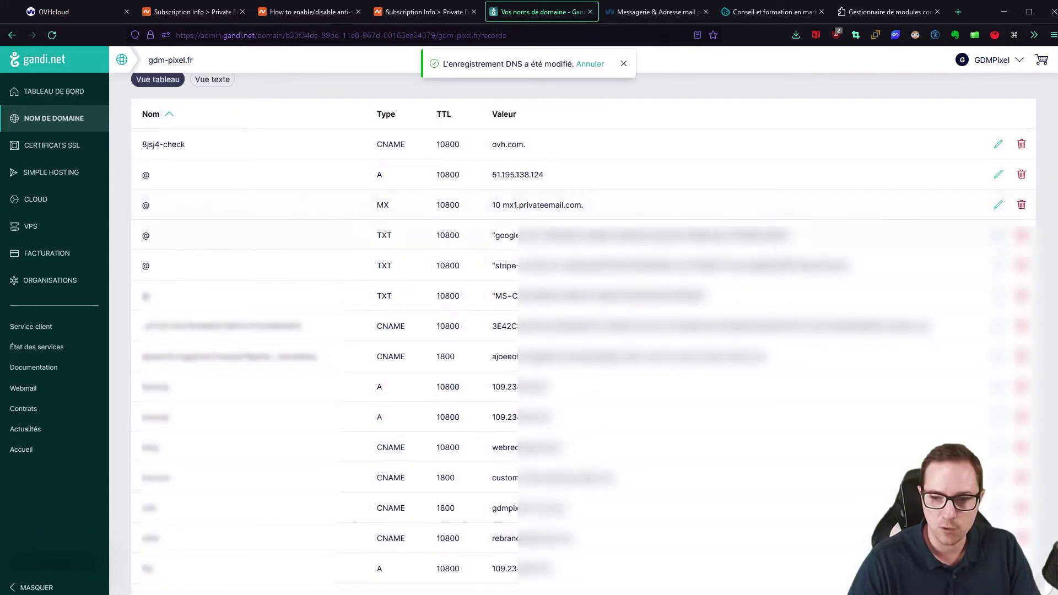
- Start another Gandi DNS record with type MX
scroll(951, 154, "up", 3)
left_click(952, 154)
left_click(210, 197)
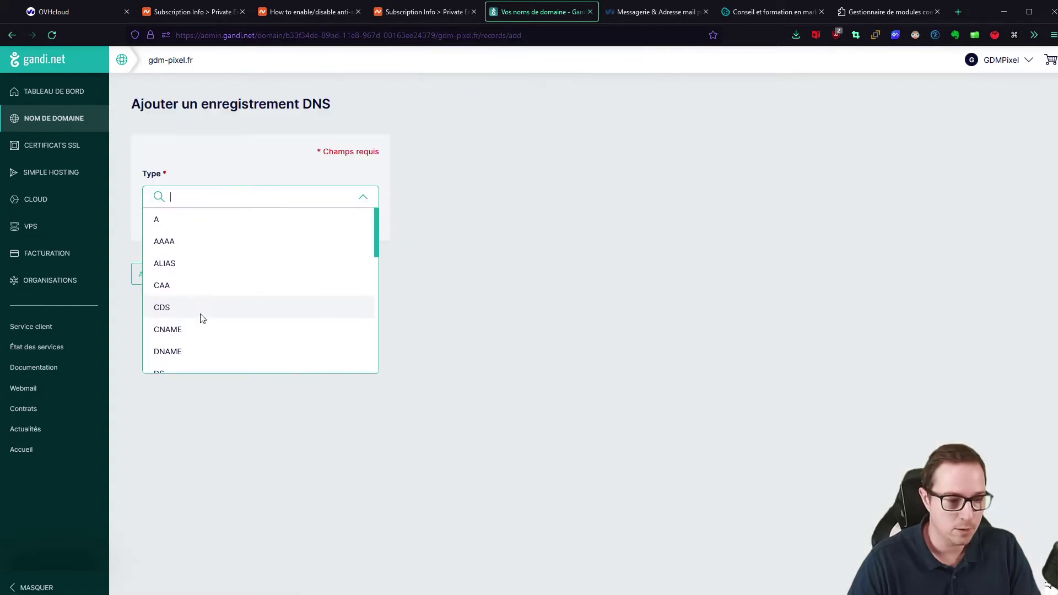
scroll(198, 317, "down", 2)
scroll(197, 314, "up", 1)
scroll(182, 331, "down", 1)
scroll(177, 337, "down", 1)
left_click(180, 365)
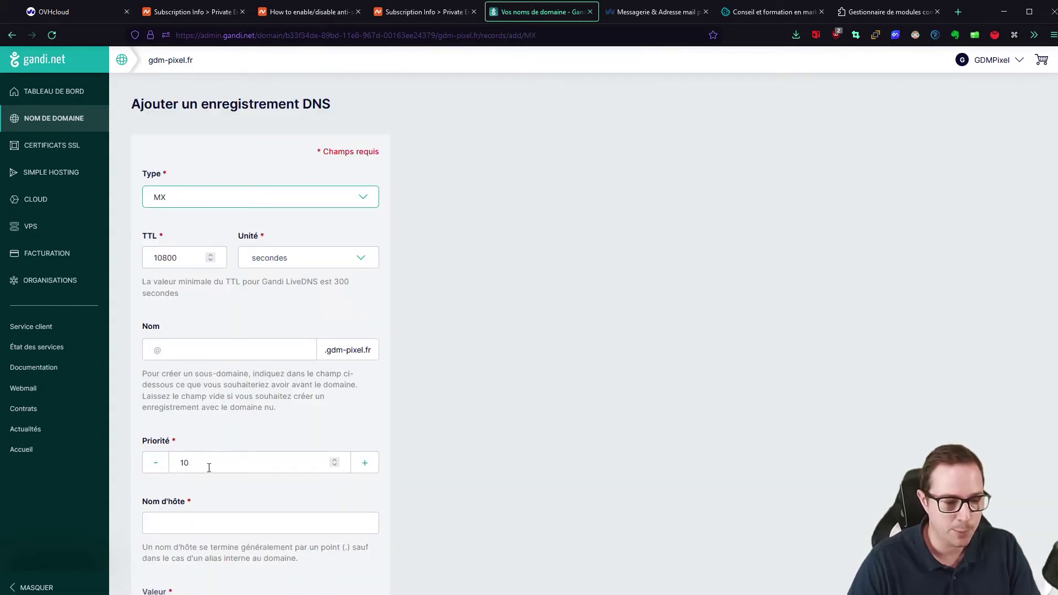
- Set the hostname to mx2.privateemail.com. with priority 10 and create the record
left_click(192, 519)
key("ctrl+v")
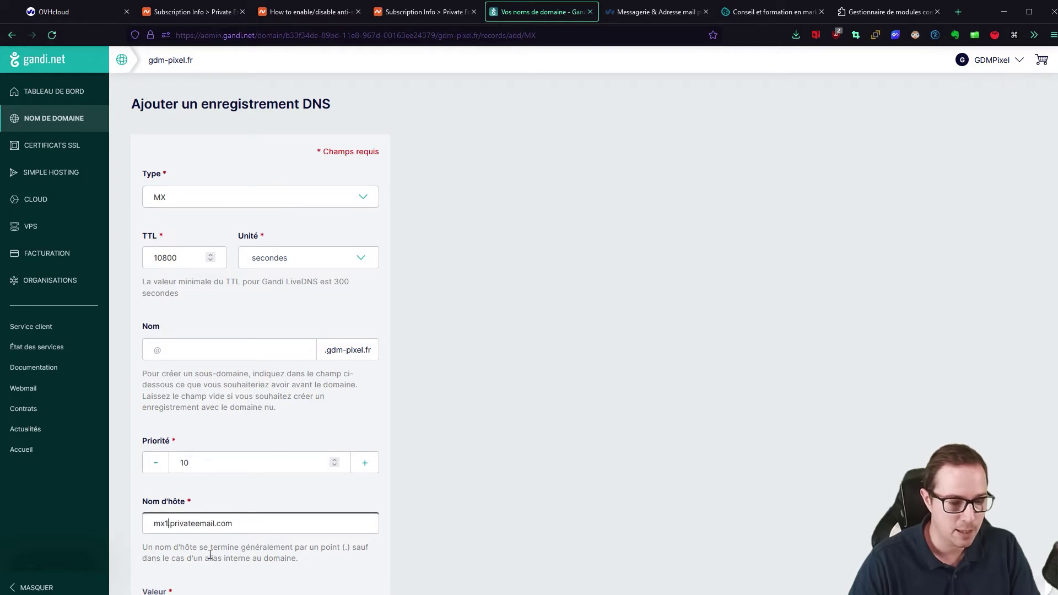
key("BackSpace")
type("2")
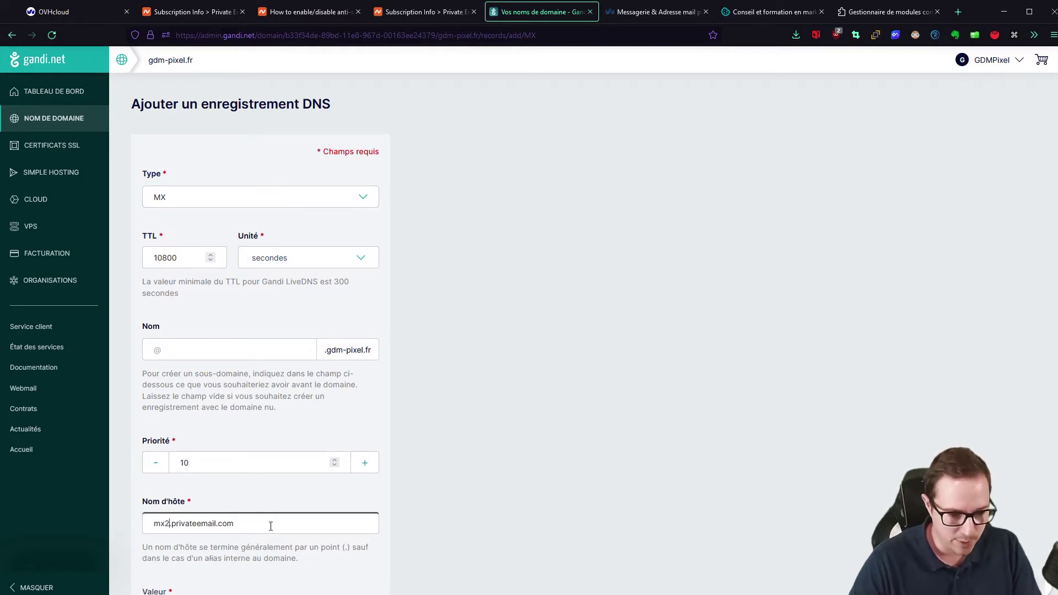
type(".")
left_click(501, 399)
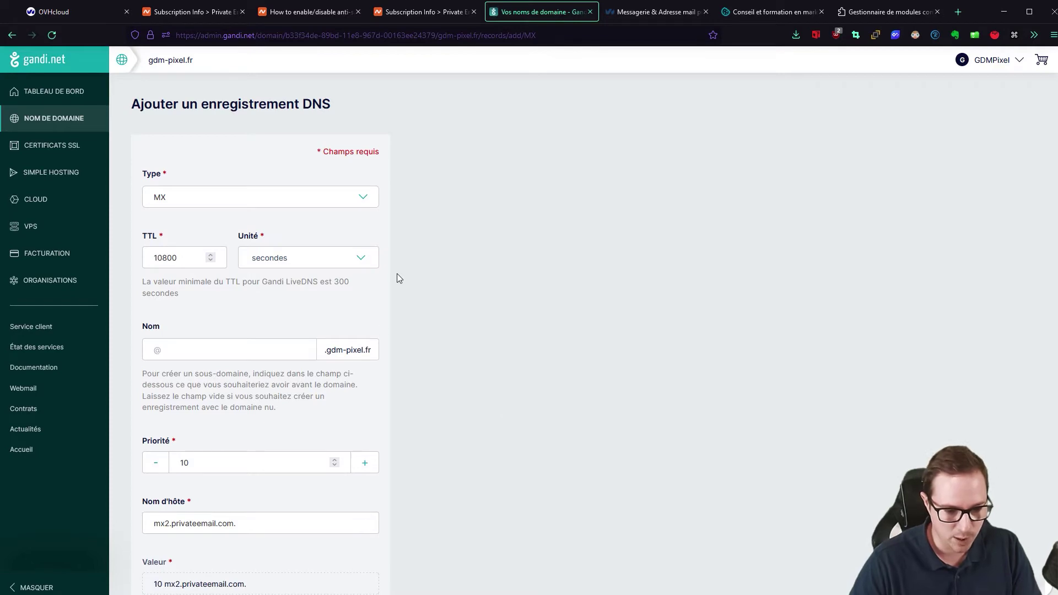
scroll(386, 304, "down", 3)
left_click(201, 581)
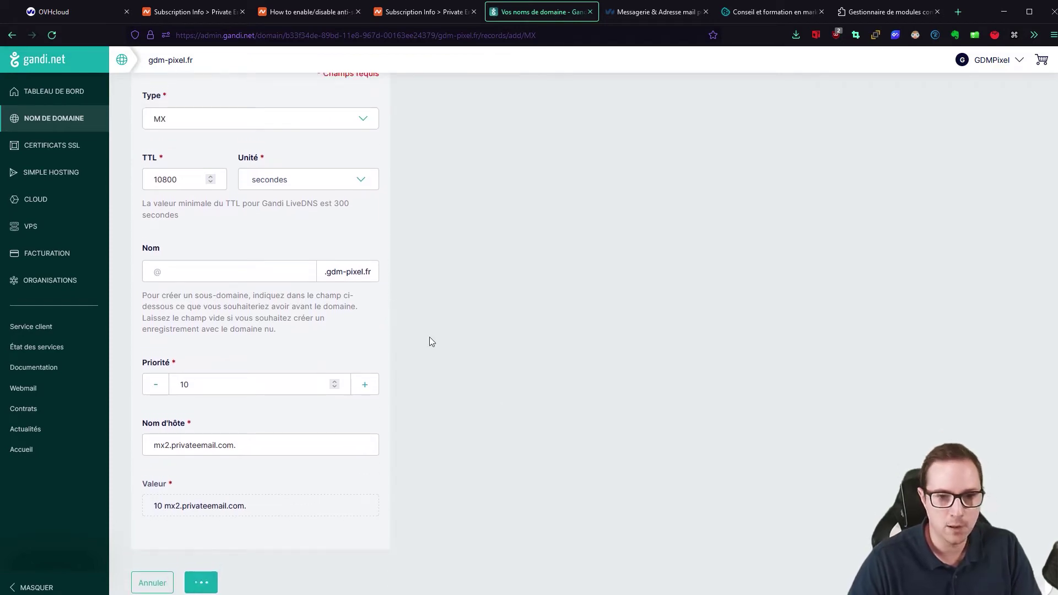
- Start a new Gandi DNS record with type TXT
left_click(412, 12)
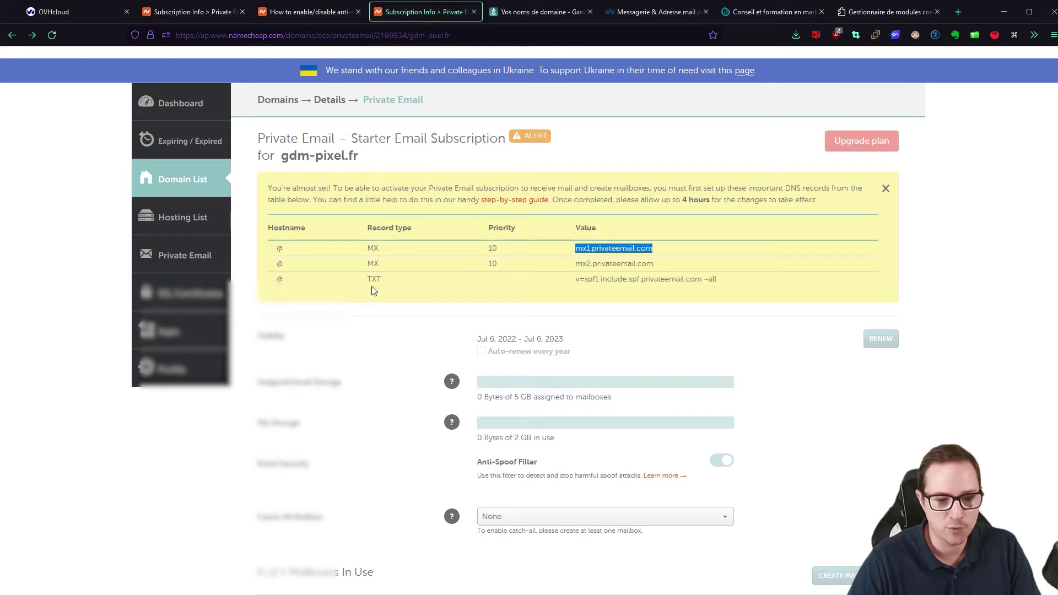
left_click(540, 11)
scroll(984, 133, "up", 2)
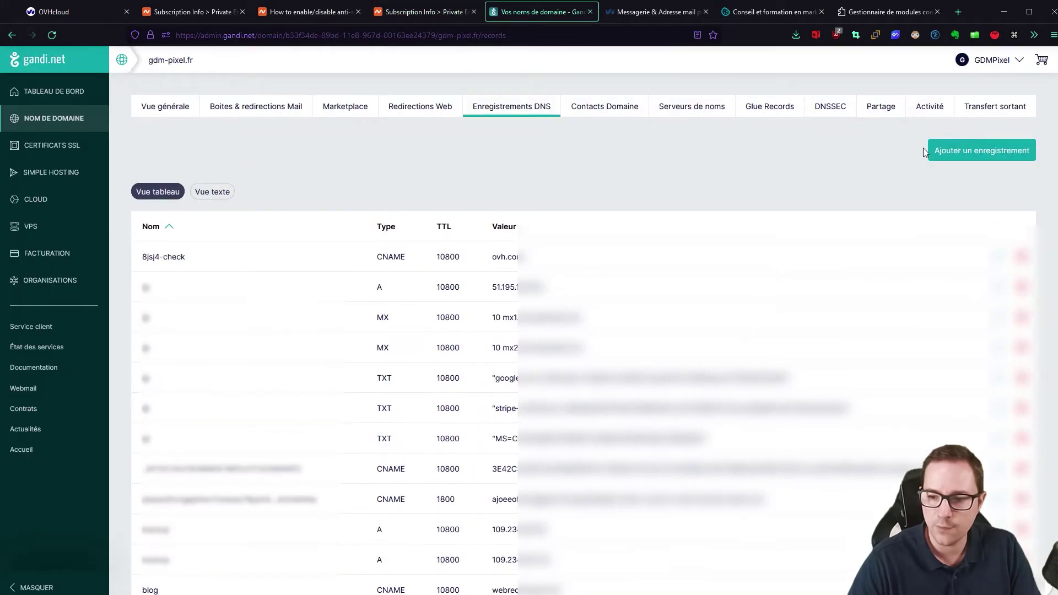
left_click(971, 150)
left_click(174, 198)
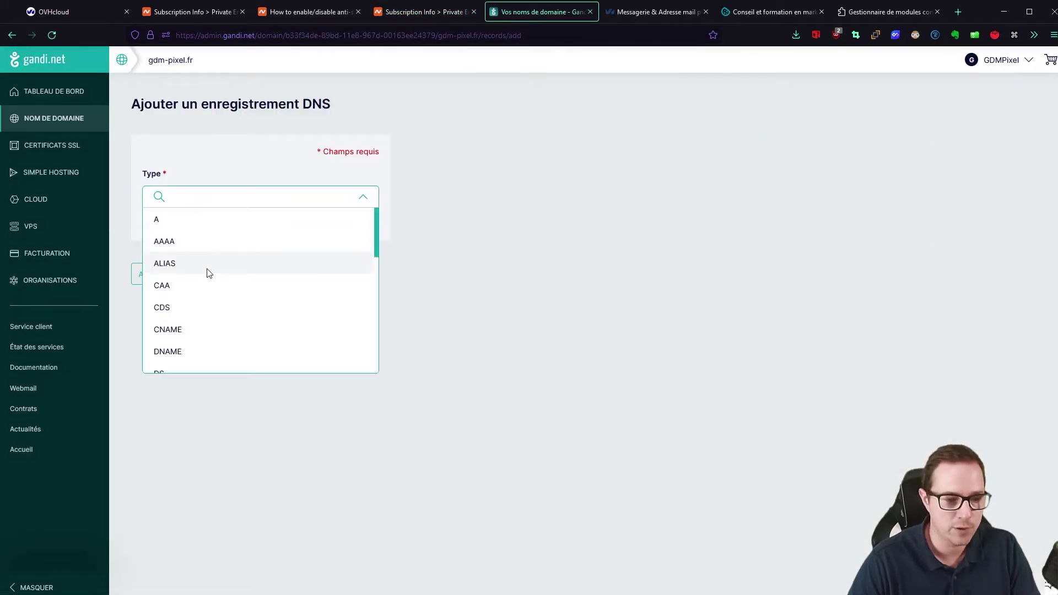
scroll(215, 276, "down", 5)
scroll(193, 302, "down", 3)
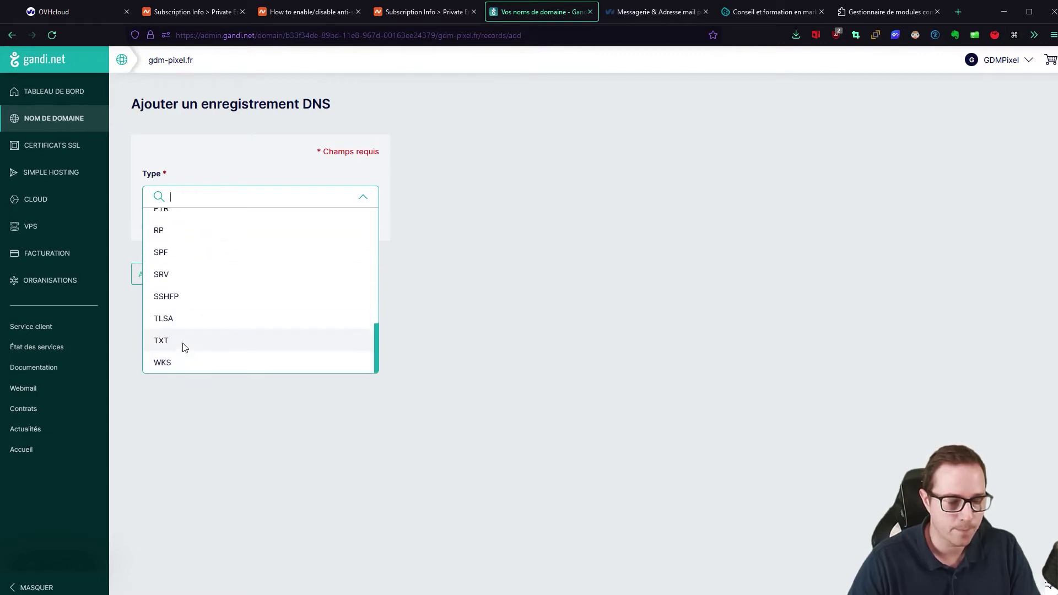
left_click(184, 347)
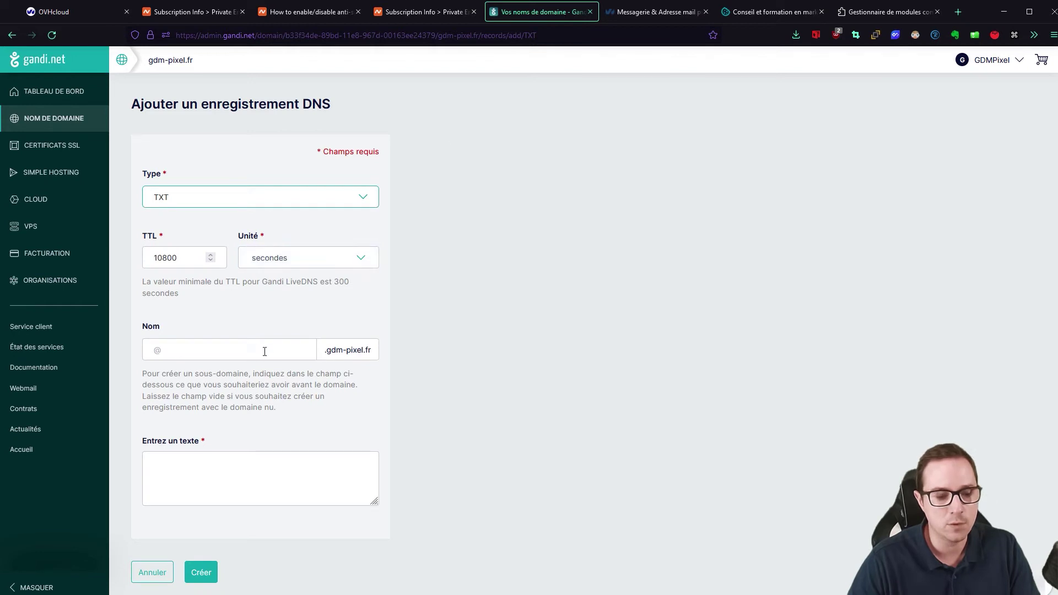
- Create the root TXT record 'v=spf1 include:spf.privateemail.com ~all' in Gandi
left_click(195, 480)
type("v=spf1 include:spf.privateemail.com ~all")
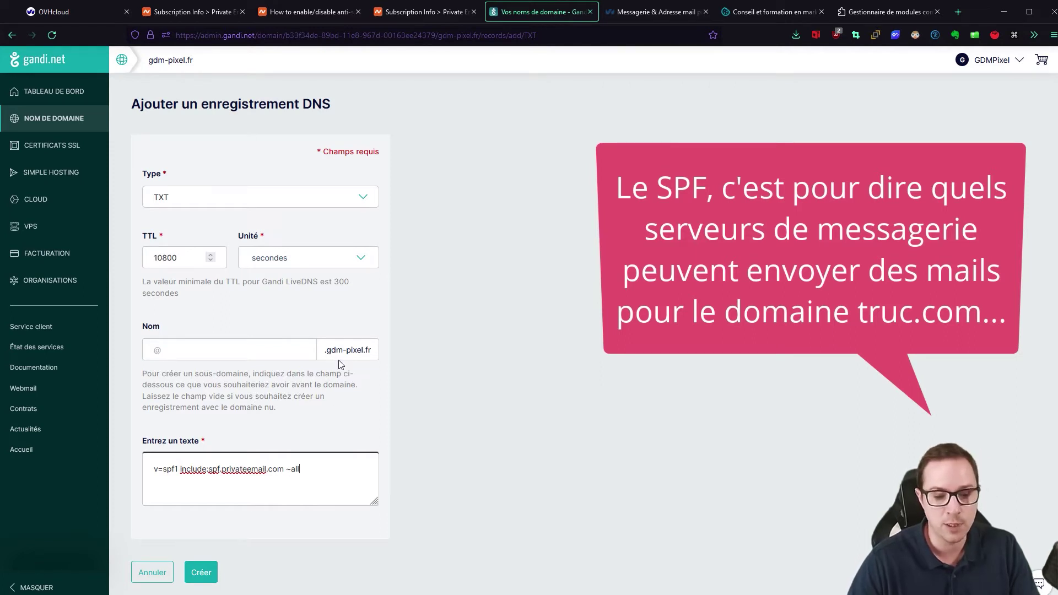
left_click_drag(330, 361, 417, 342)
left_click(201, 572)
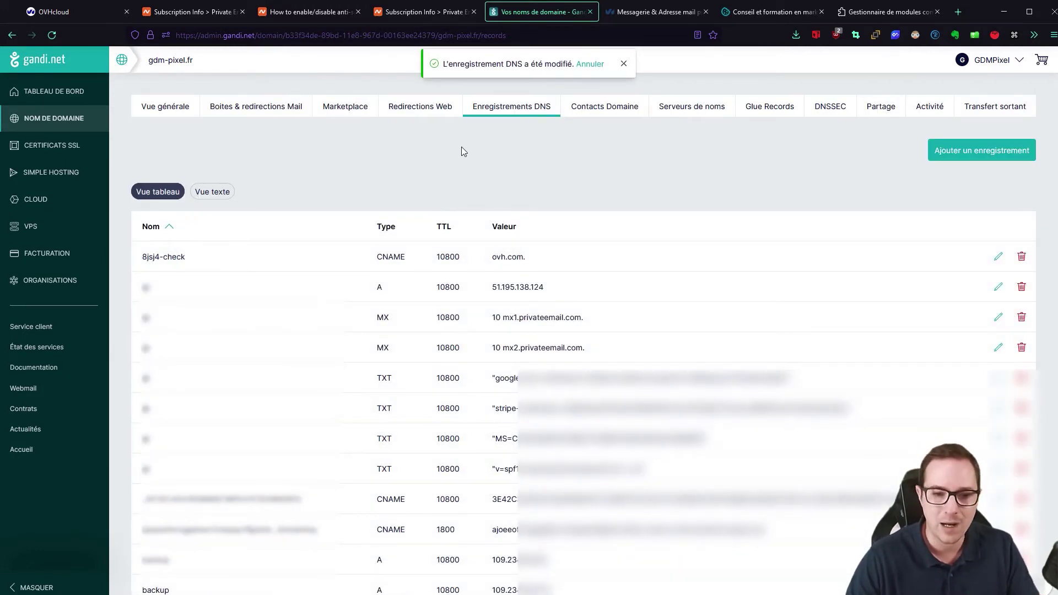
left_click(415, 12)
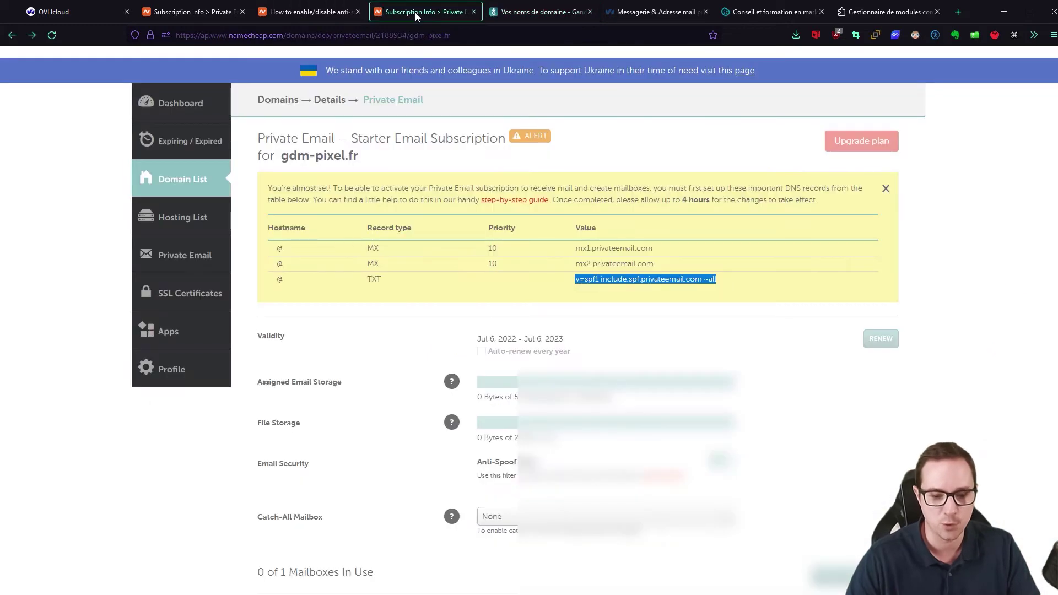
- Open the whatsmydns.net propagation checker in a new tab
left_click(513, 12)
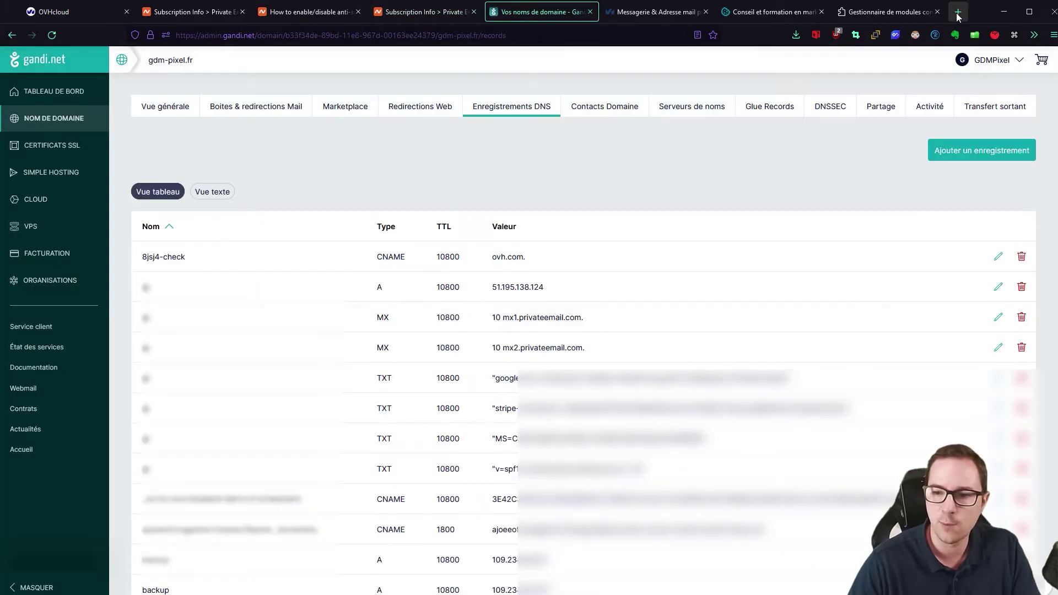
left_click(959, 13)
type("whatsmydns.net/")
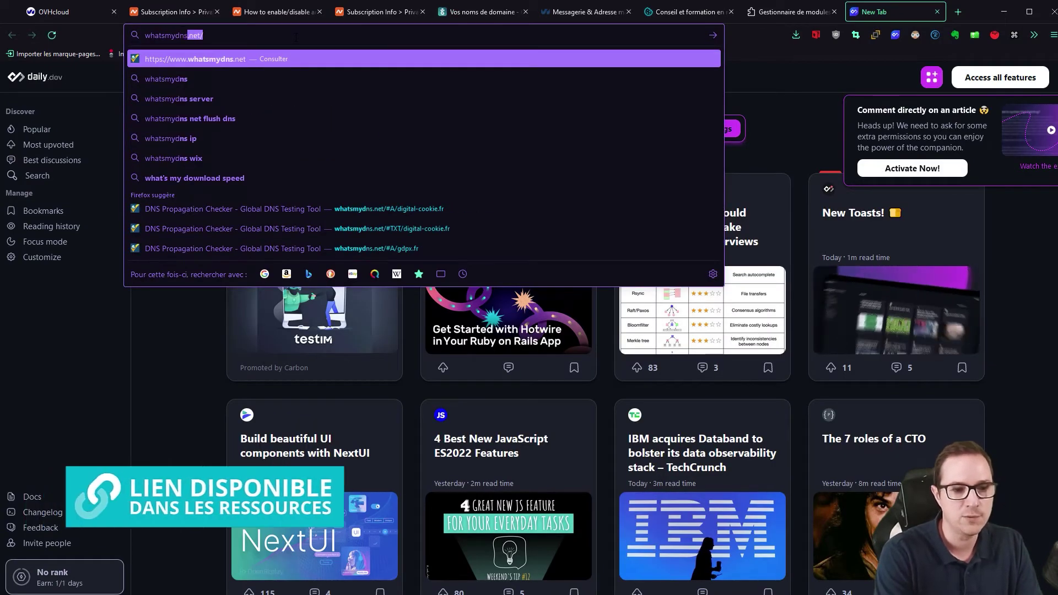
key("Return")
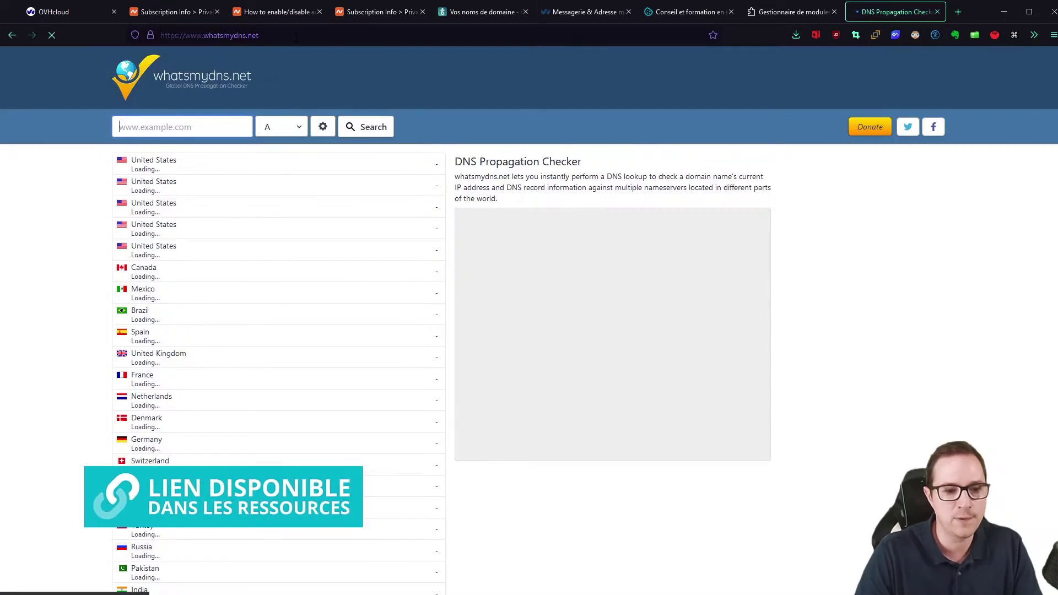
- Run an MX propagation check for gdm-pixel.fr and review the results
left_click(167, 125)
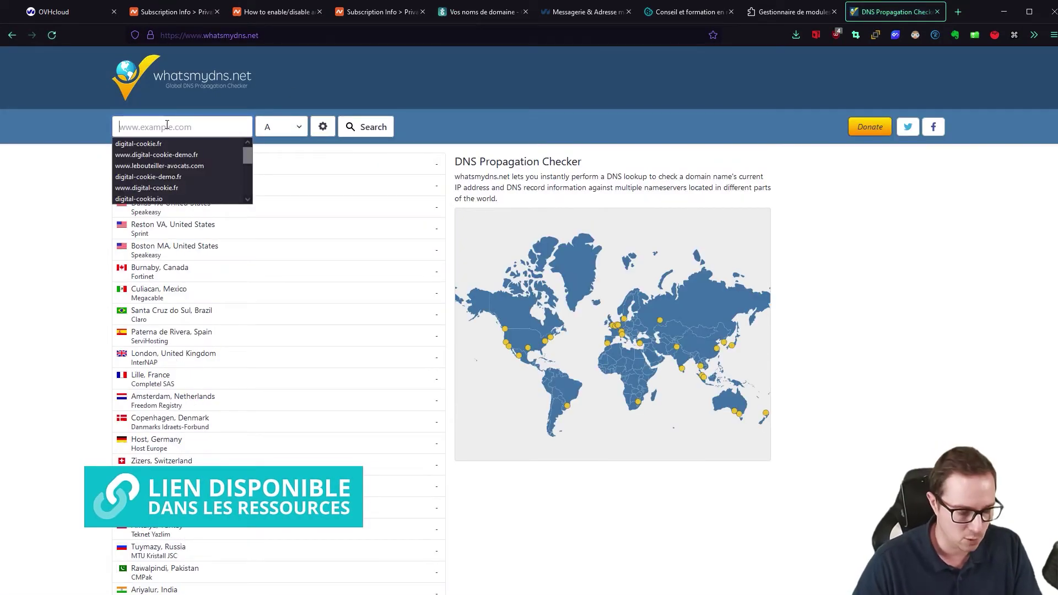
type("gdm-")
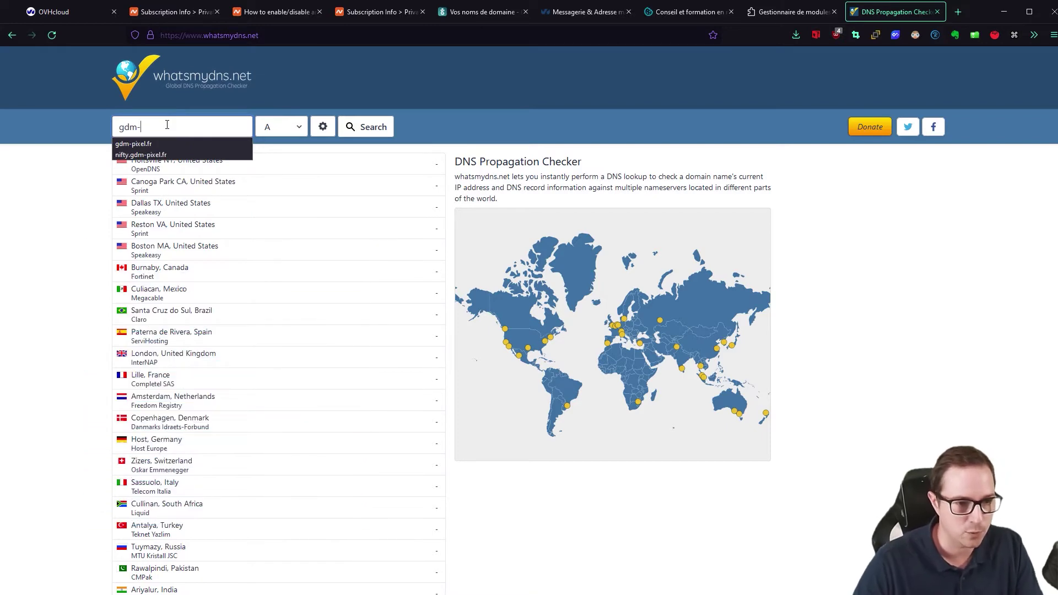
left_click(170, 142)
left_click(284, 127)
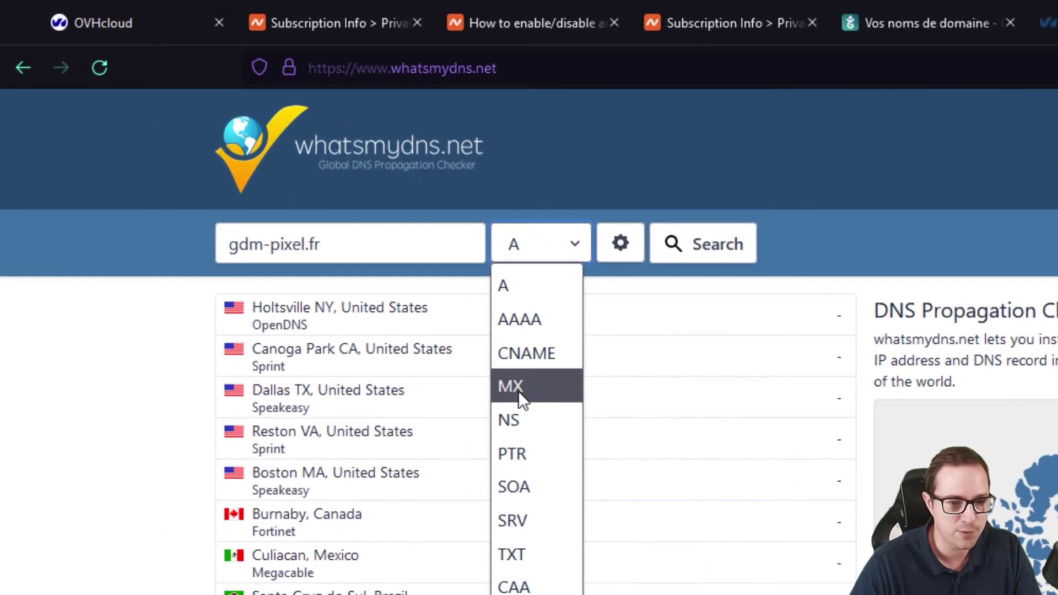
left_click(518, 390)
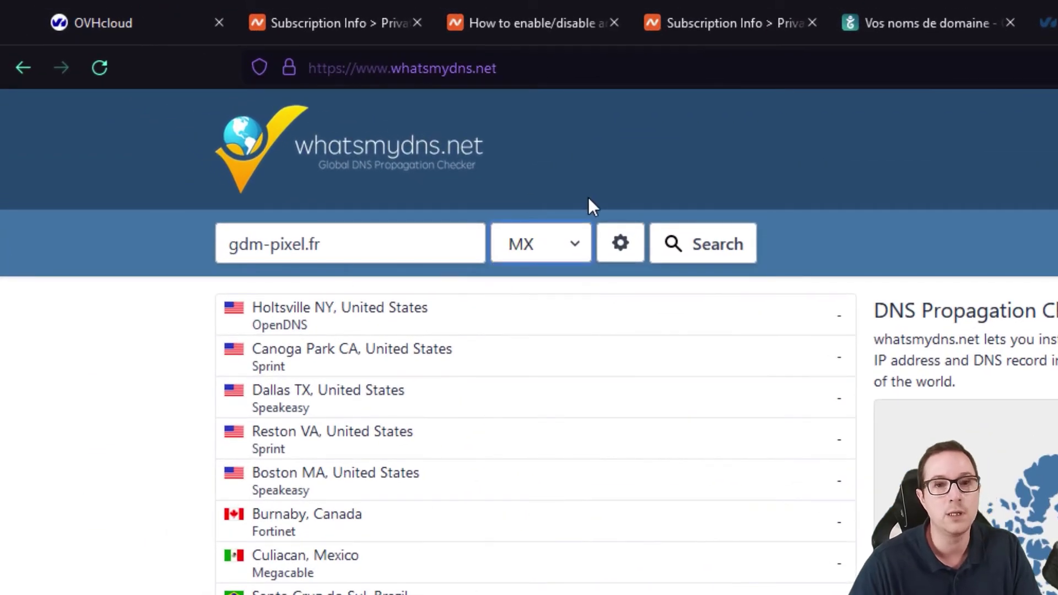
left_click(715, 245)
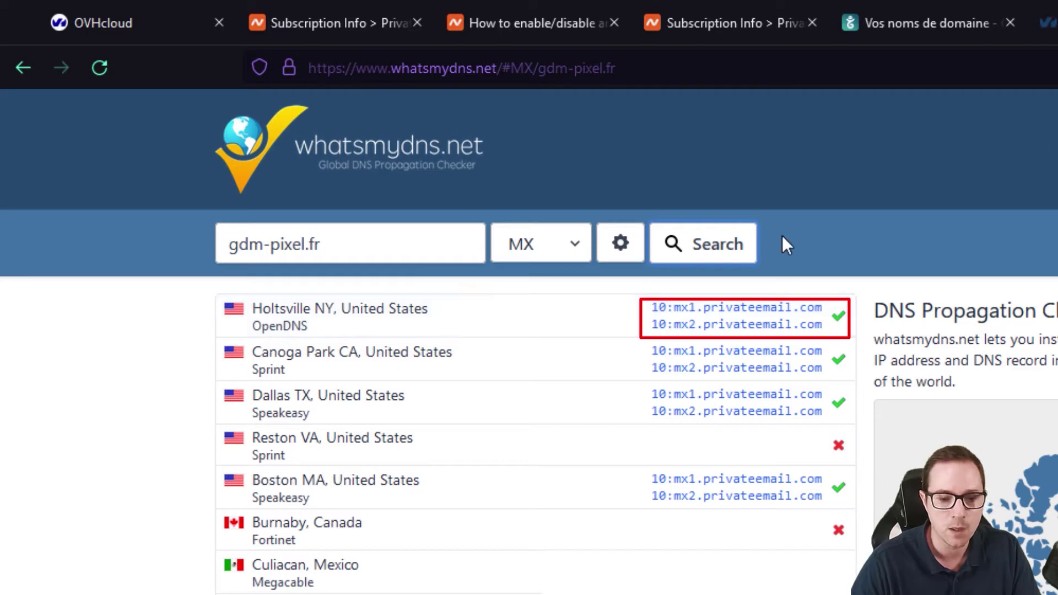
left_click(757, 25)
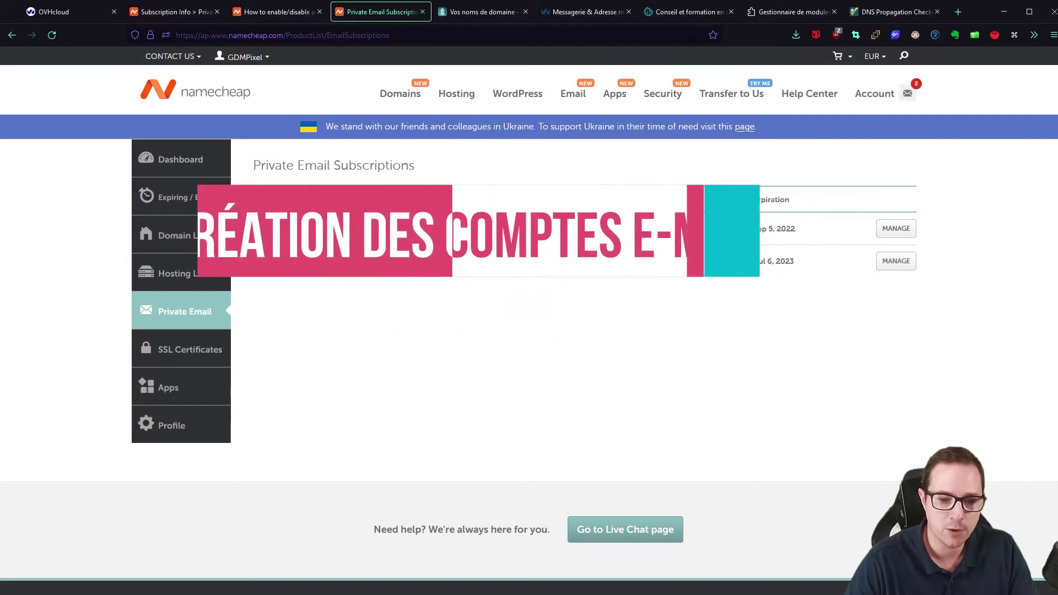
- Refresh the subscriptions until gdm-pixel.fr shows ACTIVE, then open its MANAGE page
left_click_drag(509, 263, 558, 262)
left_click(539, 264)
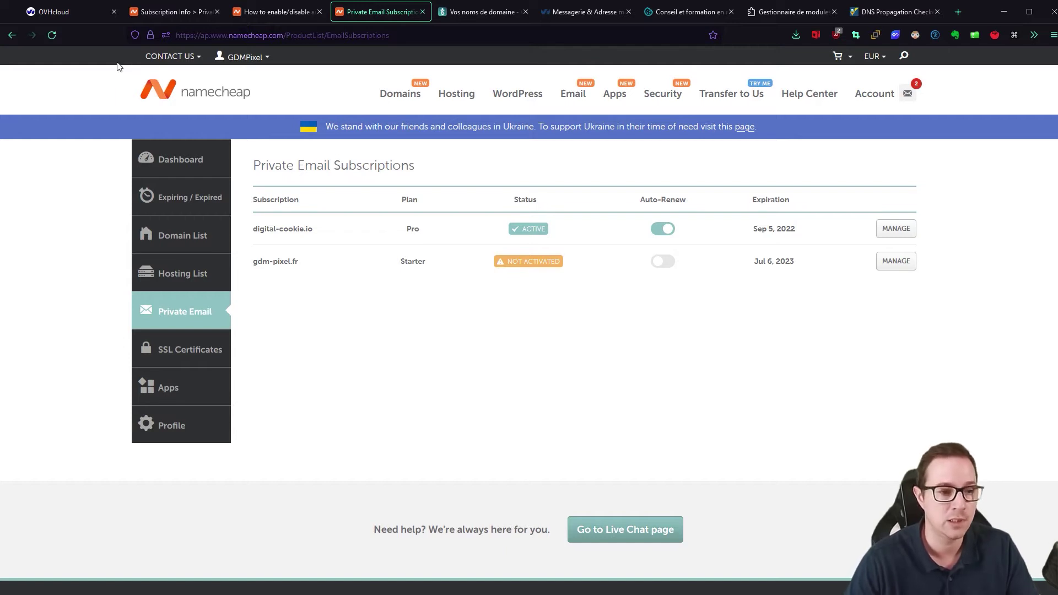
left_click(52, 35)
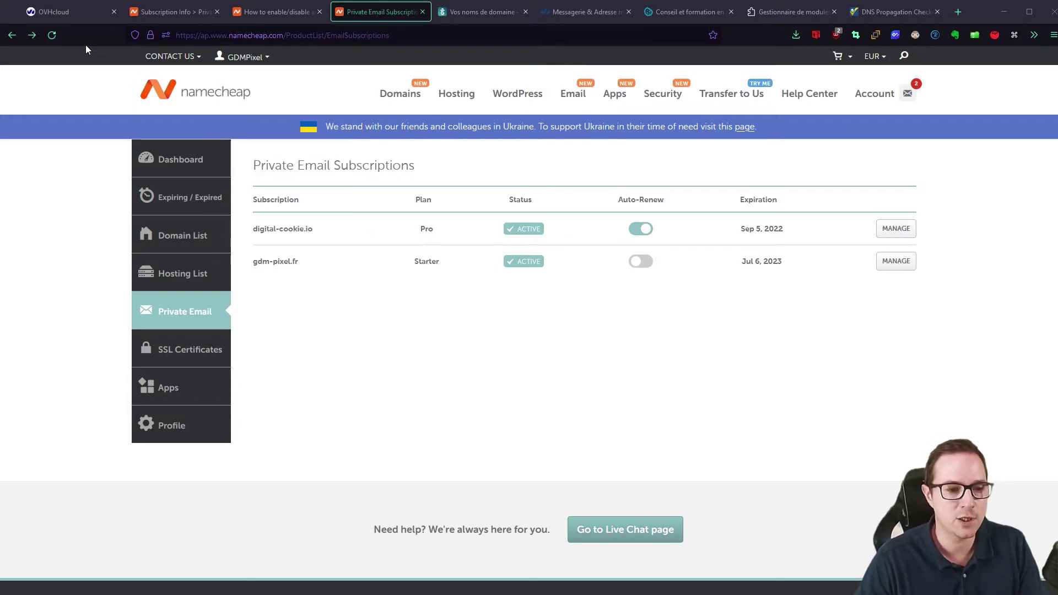
left_click(51, 36)
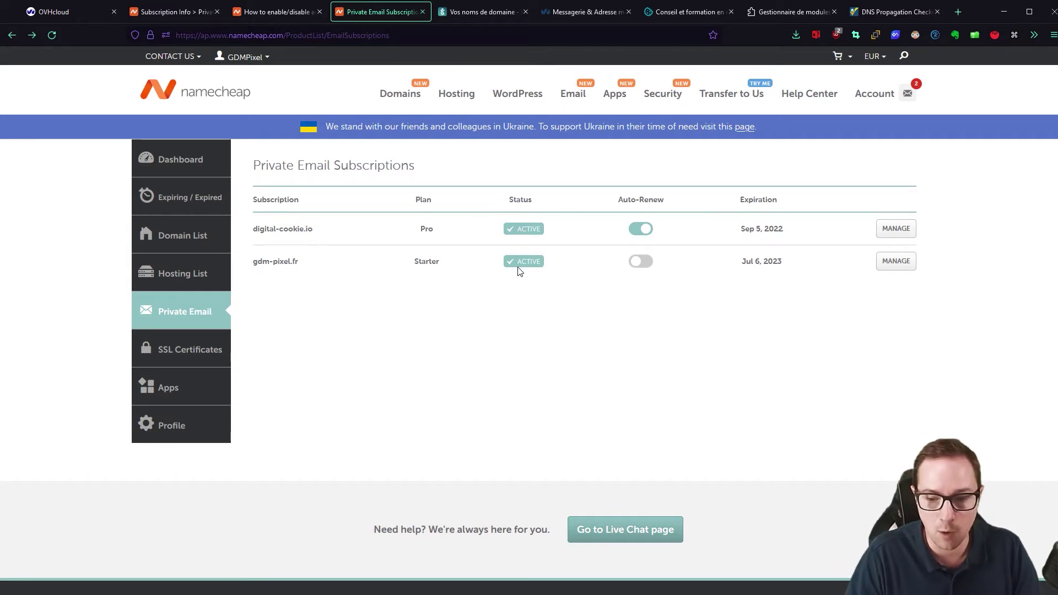
left_click(889, 268)
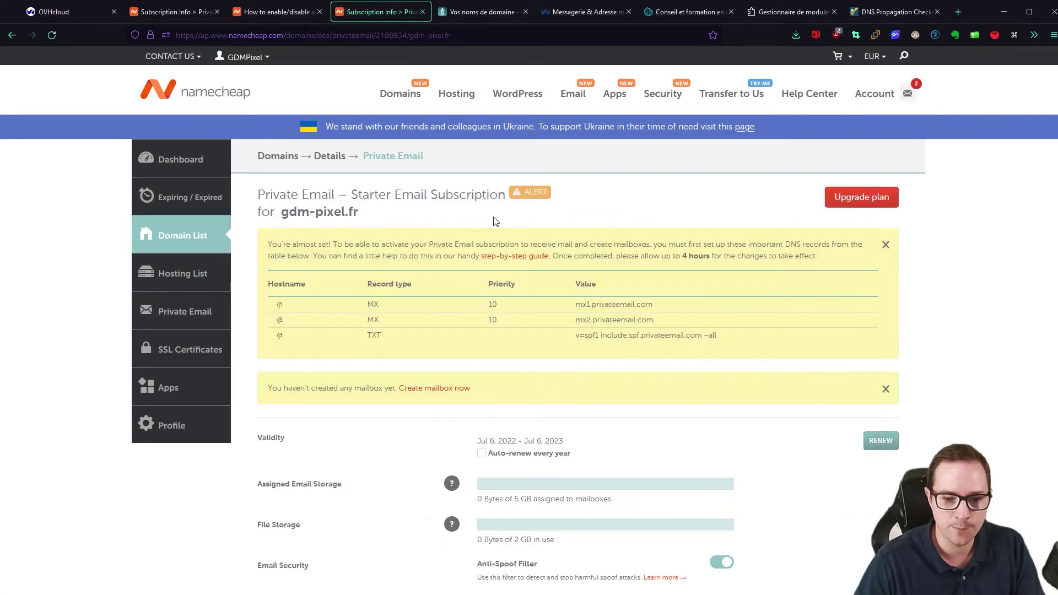
- Create a named mailbox on gdm-pixel.fr with the pasted password, confirmed, and 5 GB storage
scroll(717, 265, "down", 9)
scroll(738, 274, "up", 4)
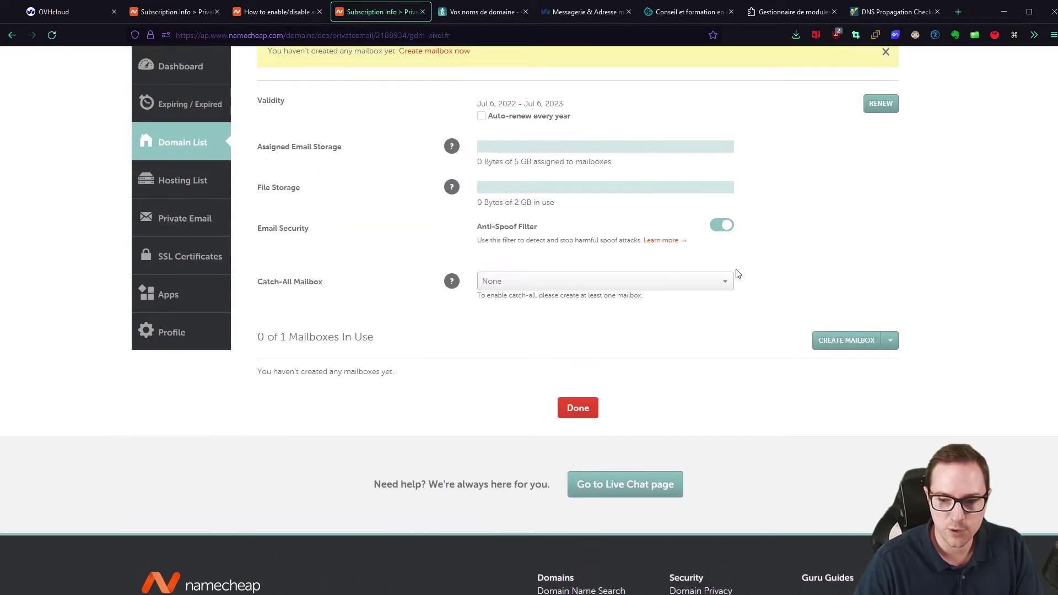
left_click(827, 346)
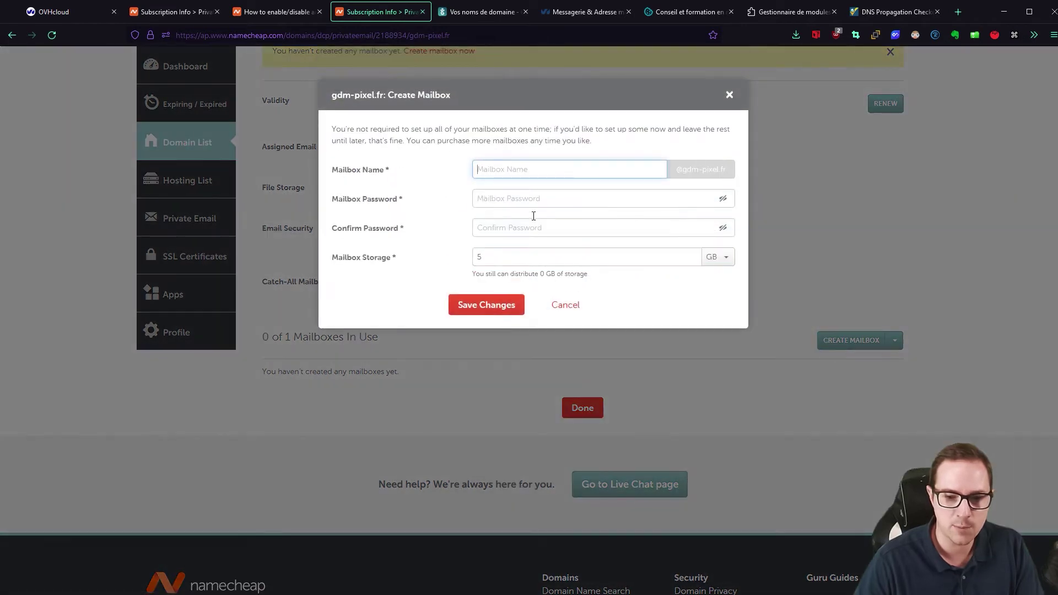
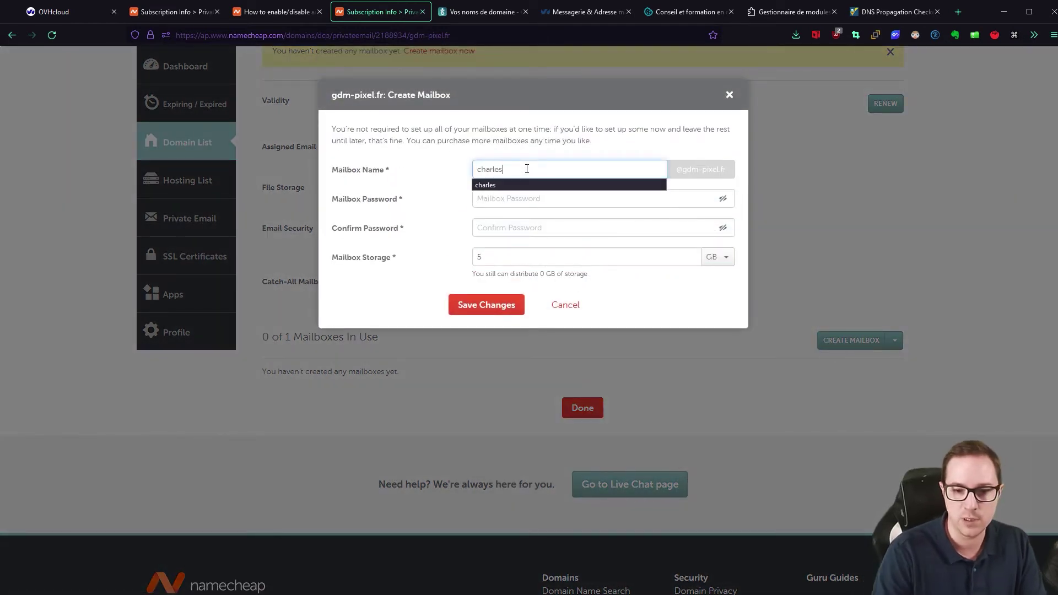
left_click(608, 146)
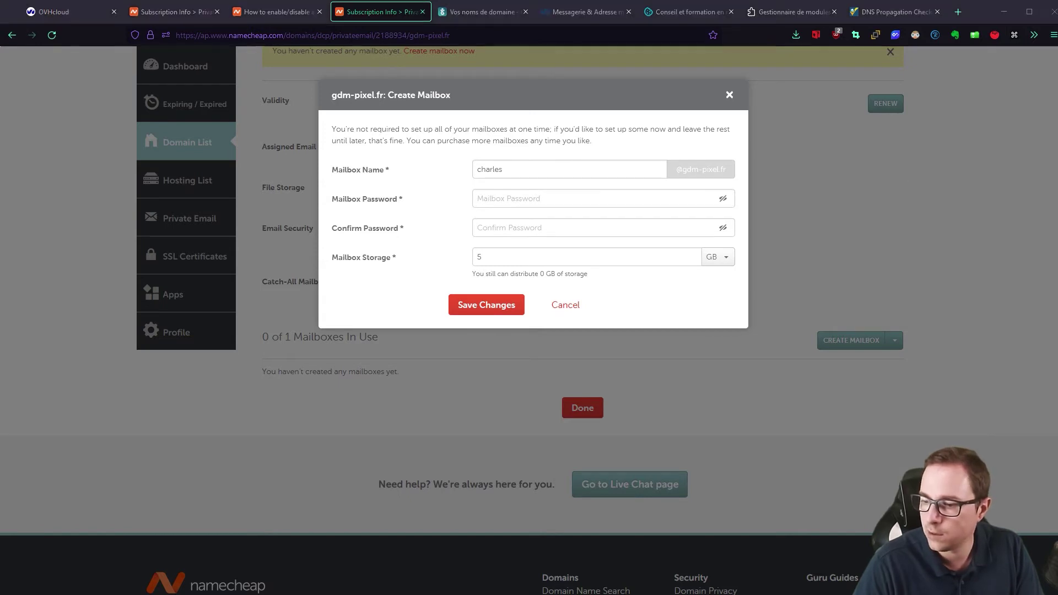
key("ctrl+v")
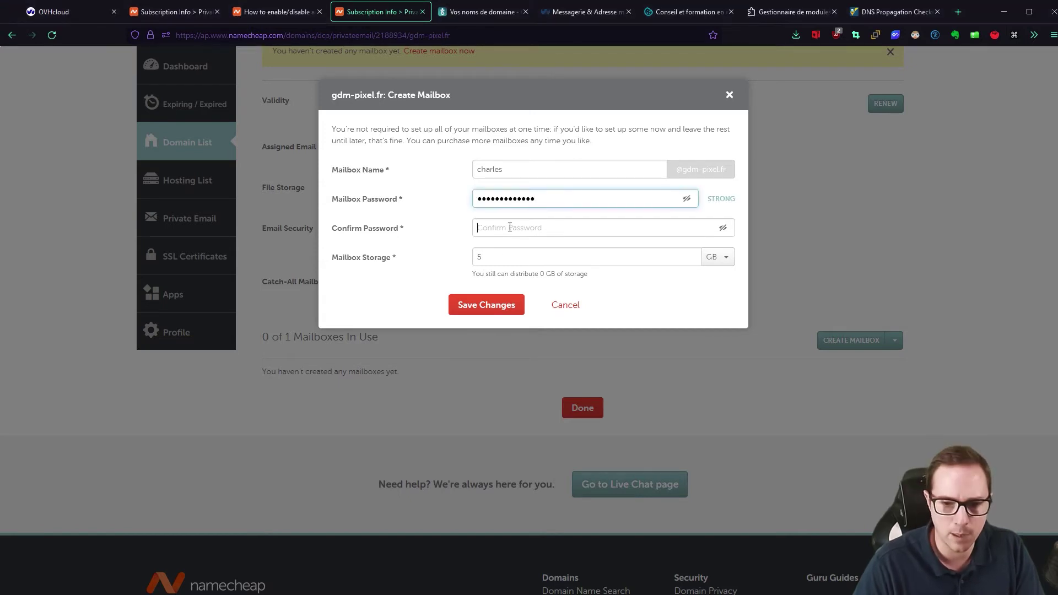
left_click(569, 230)
key("ctrl+v")
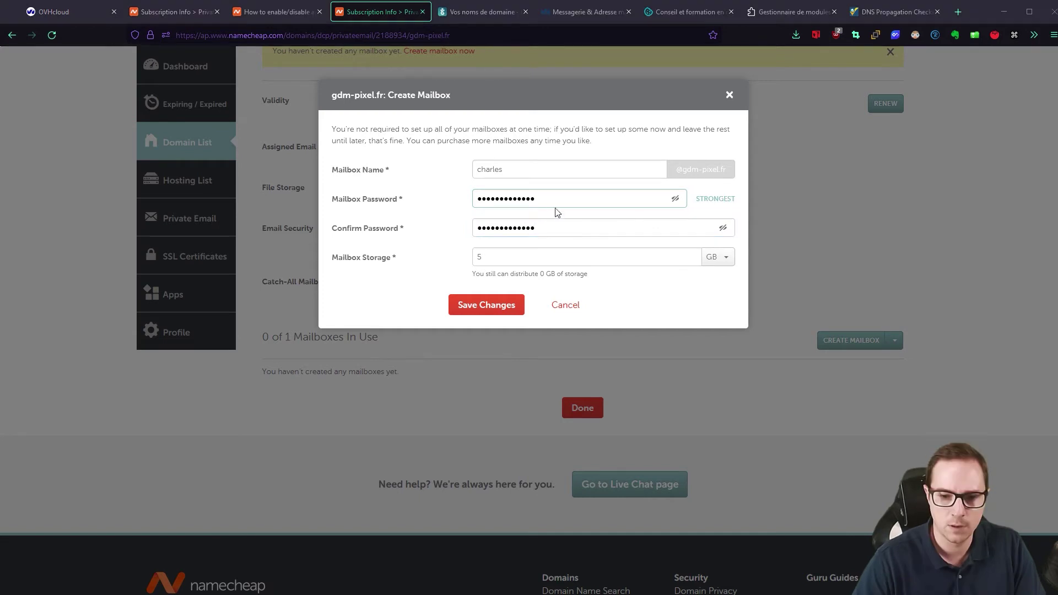
left_click(370, 221)
key("ctrl+v")
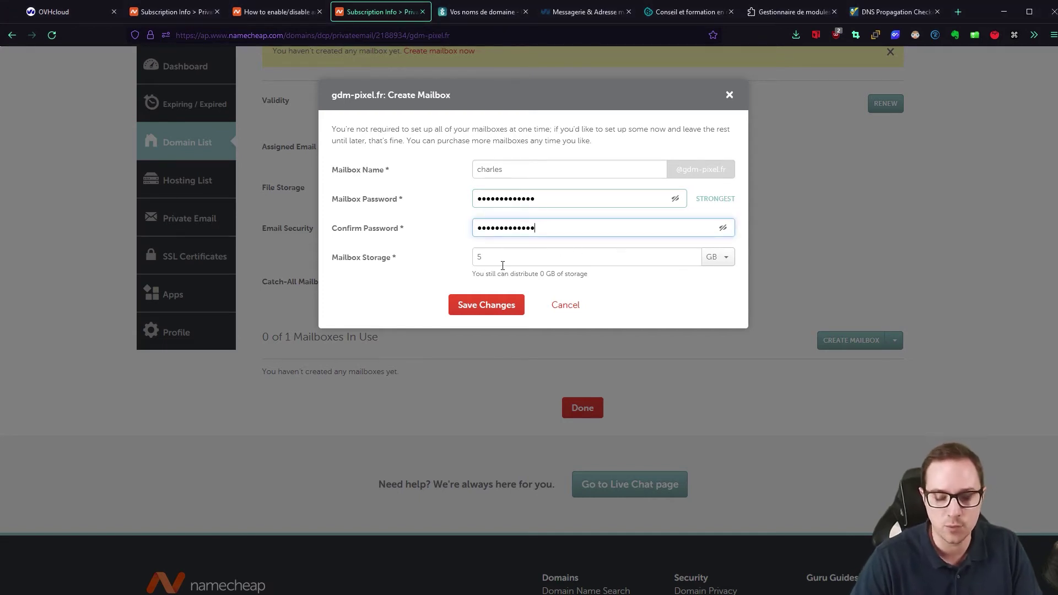
left_click(468, 305)
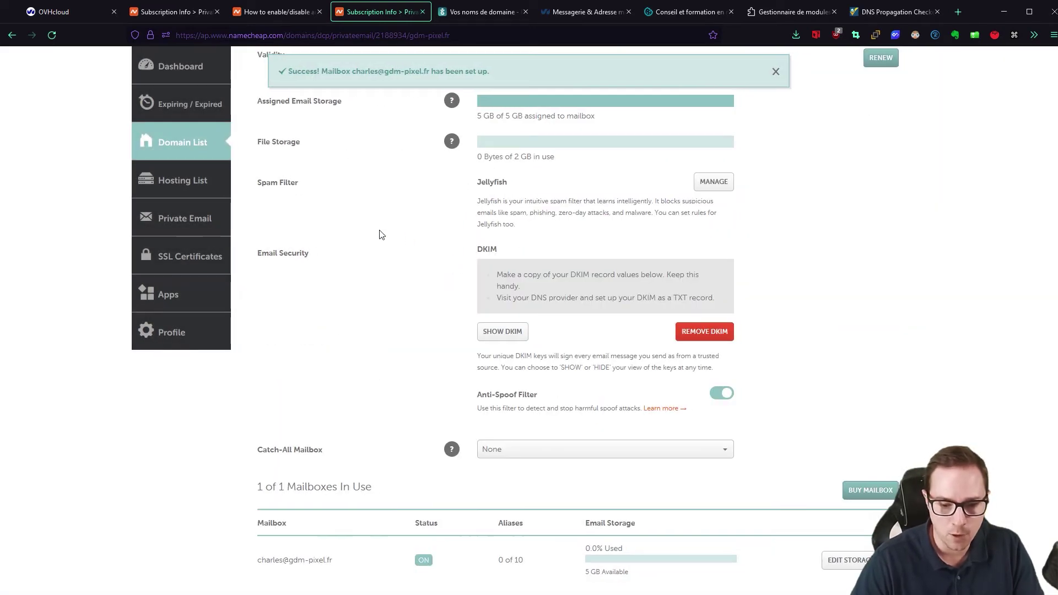
scroll(379, 235, "down", 2)
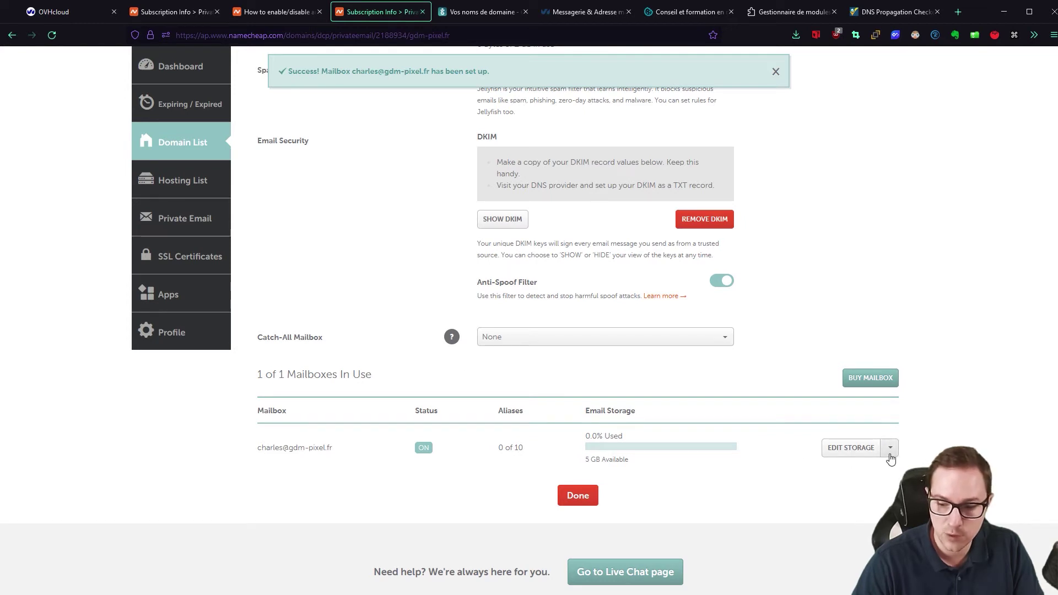
left_click(891, 455)
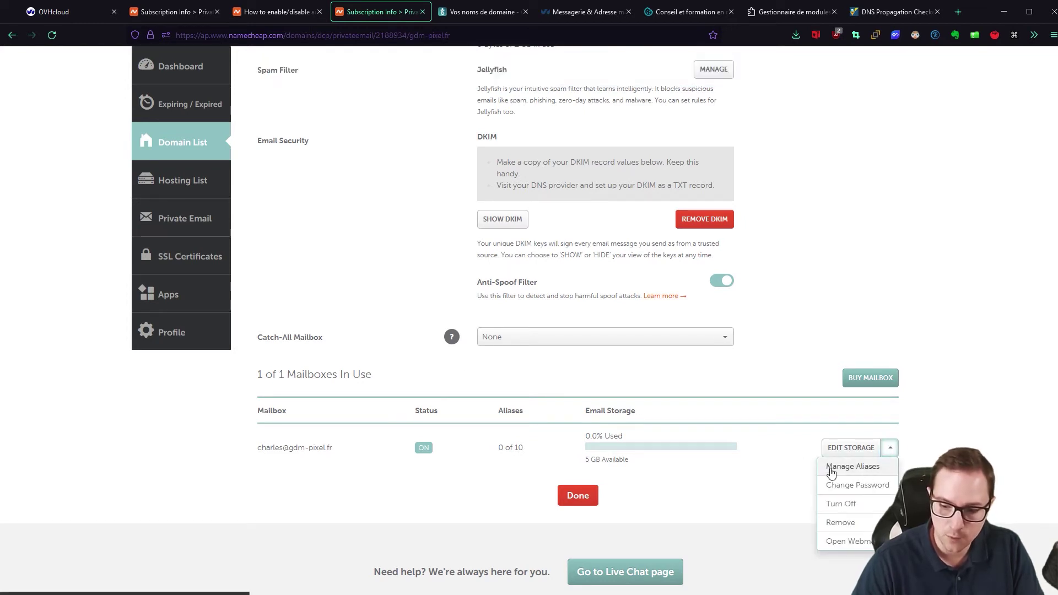
- Add the aliases 'contact' and 'admin' to the gdm-pixel.fr Private Email mailbox
left_click(849, 468)
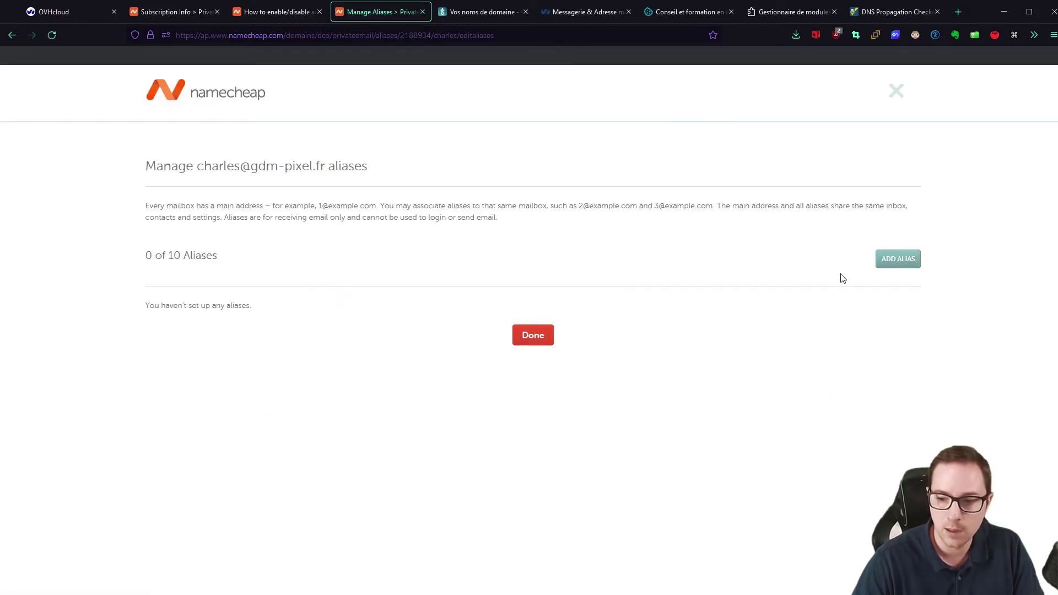
left_click(898, 260)
left_click(525, 133)
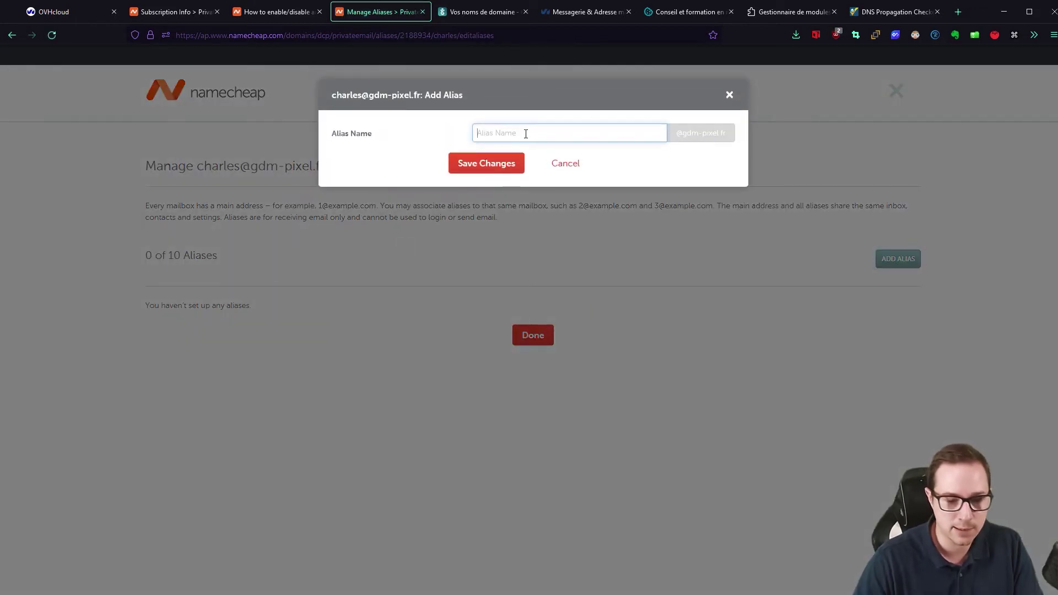
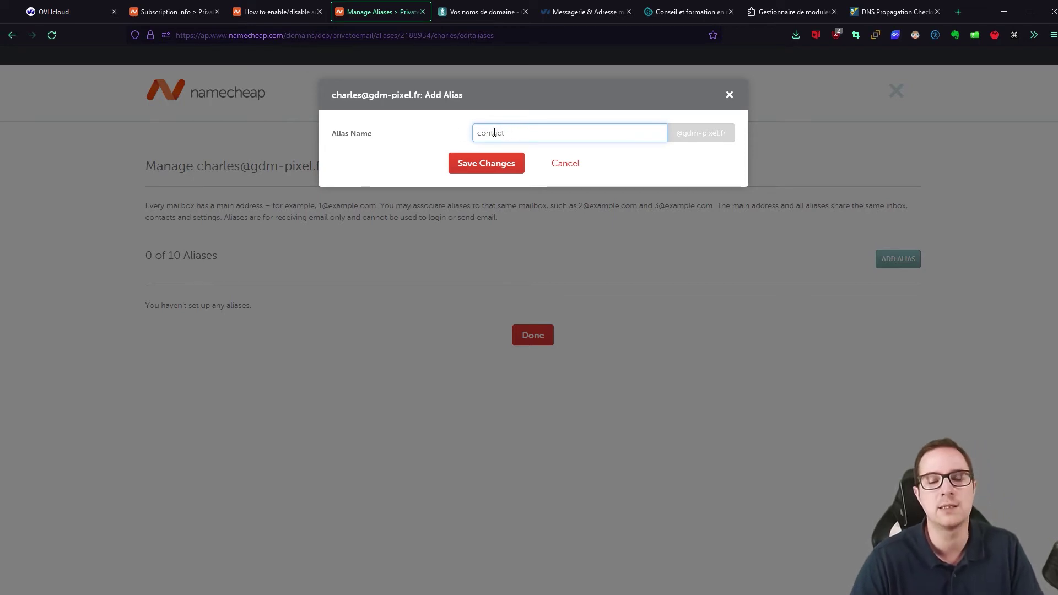
left_click(484, 173)
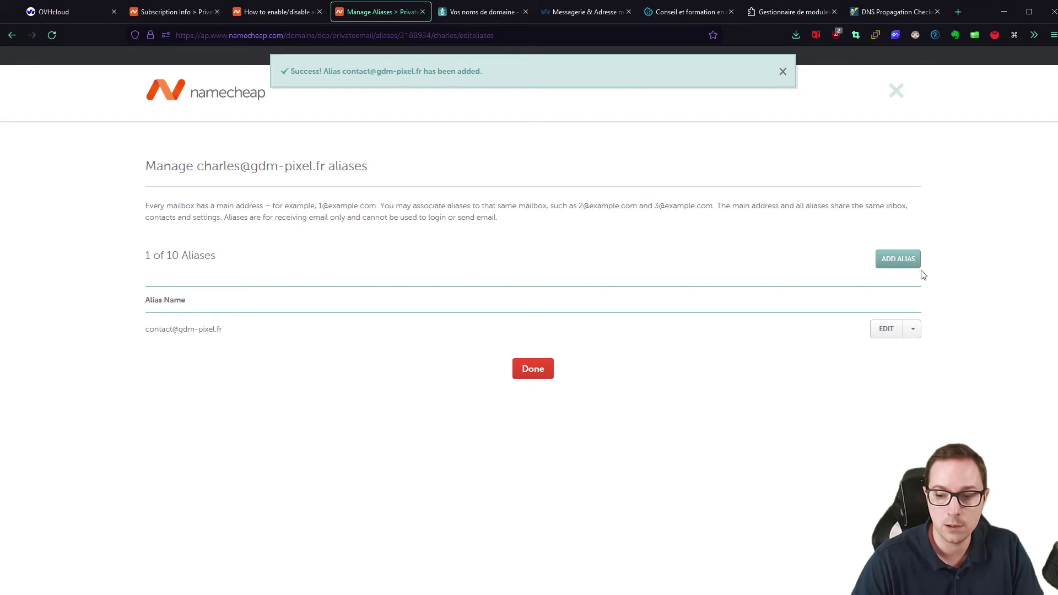
left_click(908, 266)
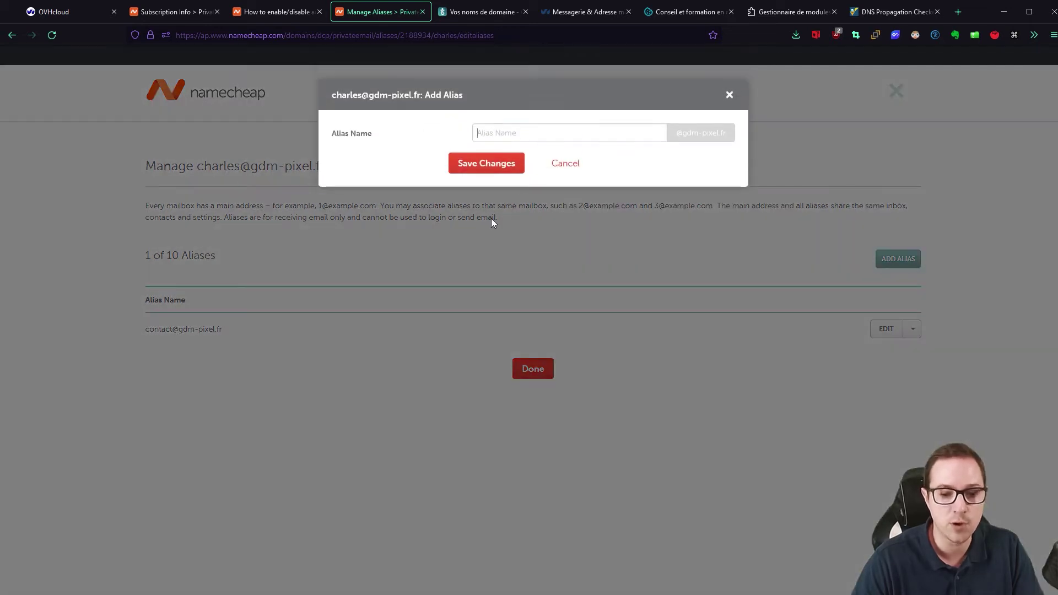
left_click(478, 138)
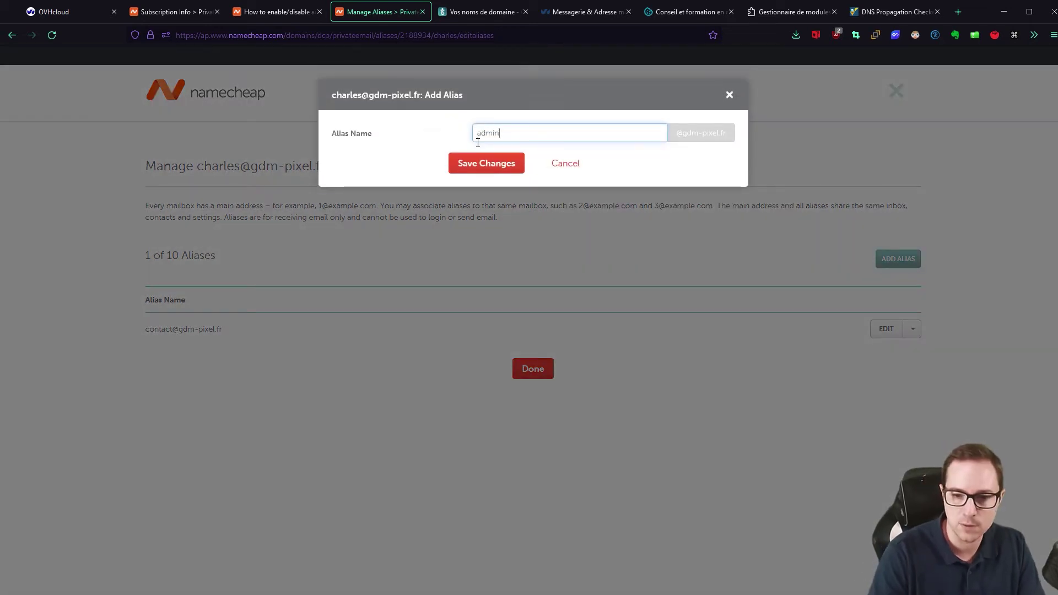
left_click(486, 169)
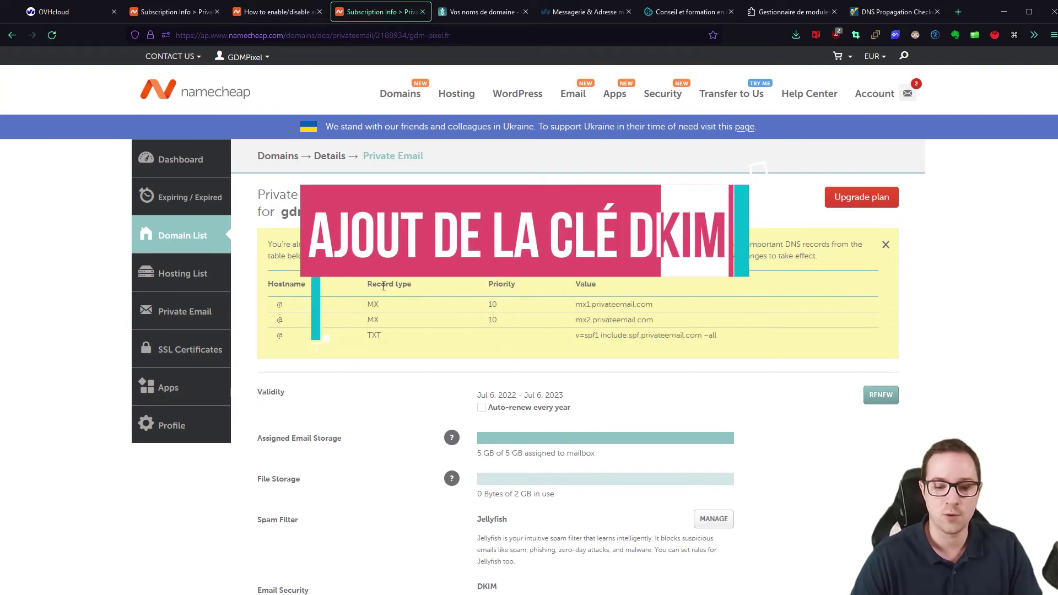
- Show the gdm-pixel.fr DKIM keys and copy the default._domainkey DNS record value
scroll(425, 300, "down", 5)
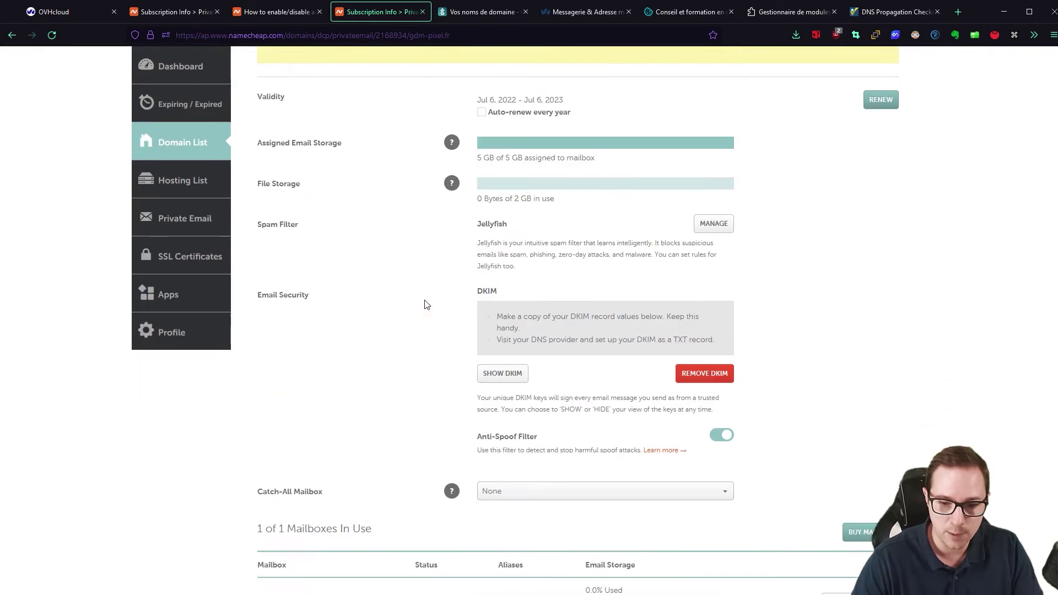
scroll(413, 238, "down", 3)
scroll(399, 182, "up", 3)
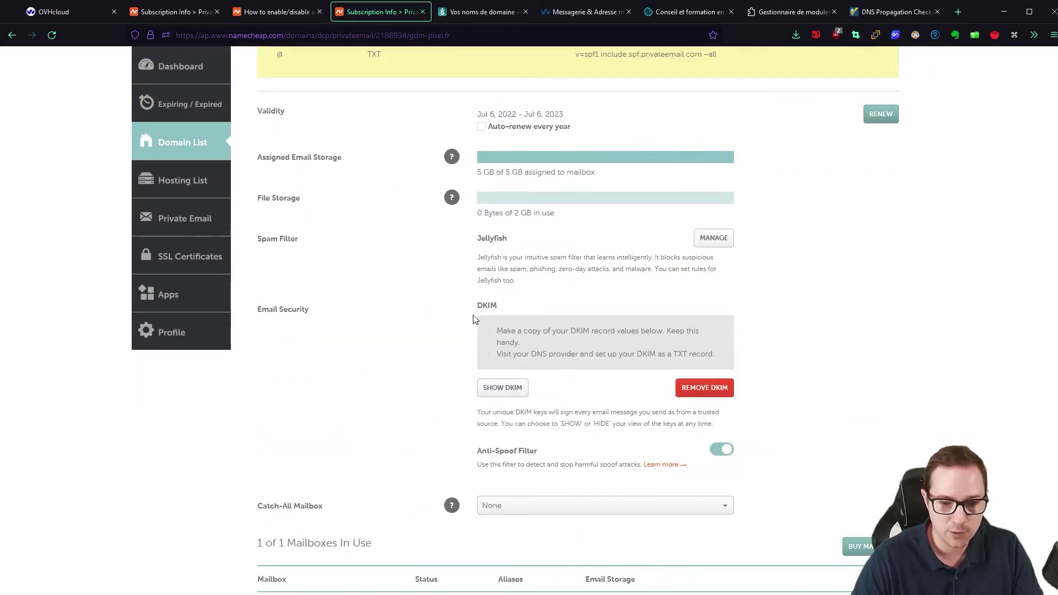
left_click(503, 389)
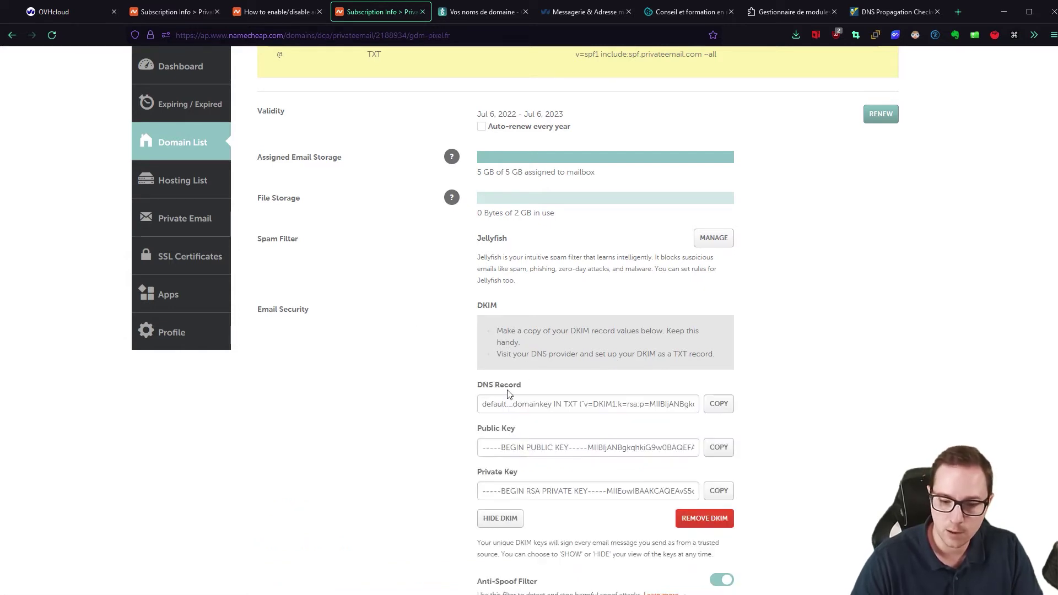
left_click(719, 405)
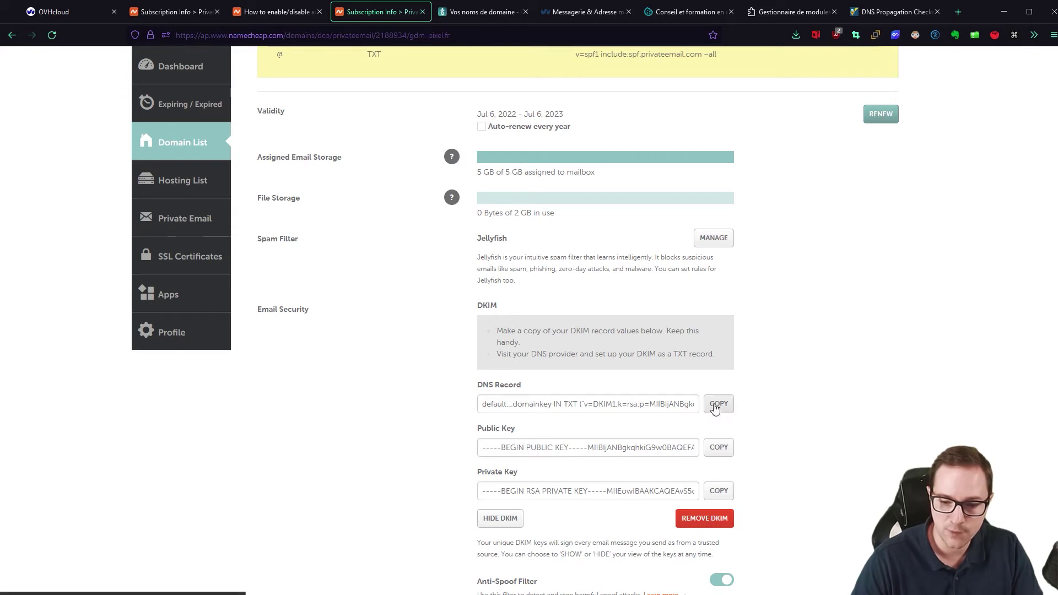
left_click(716, 405)
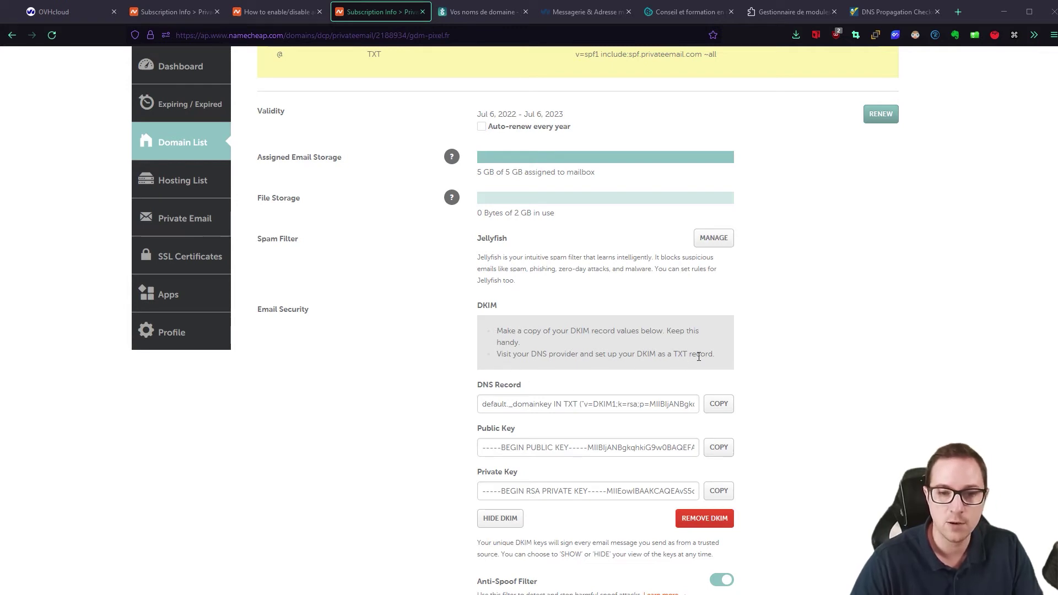
- In Gandi, start a new TXT record and paste the copied DKIM record as its value
left_click(462, 18)
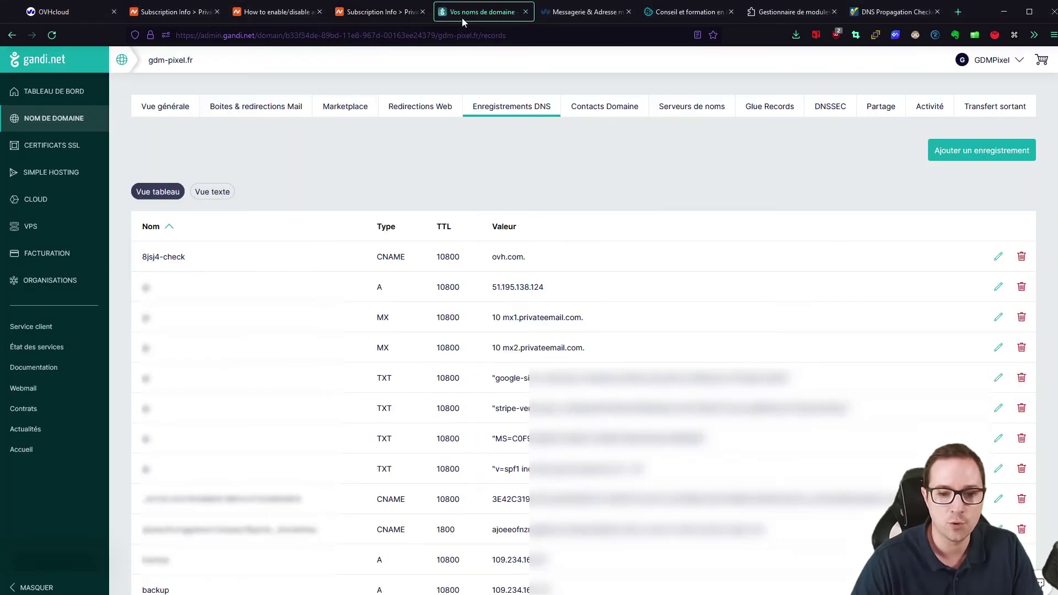
left_click(949, 153)
left_click(195, 194)
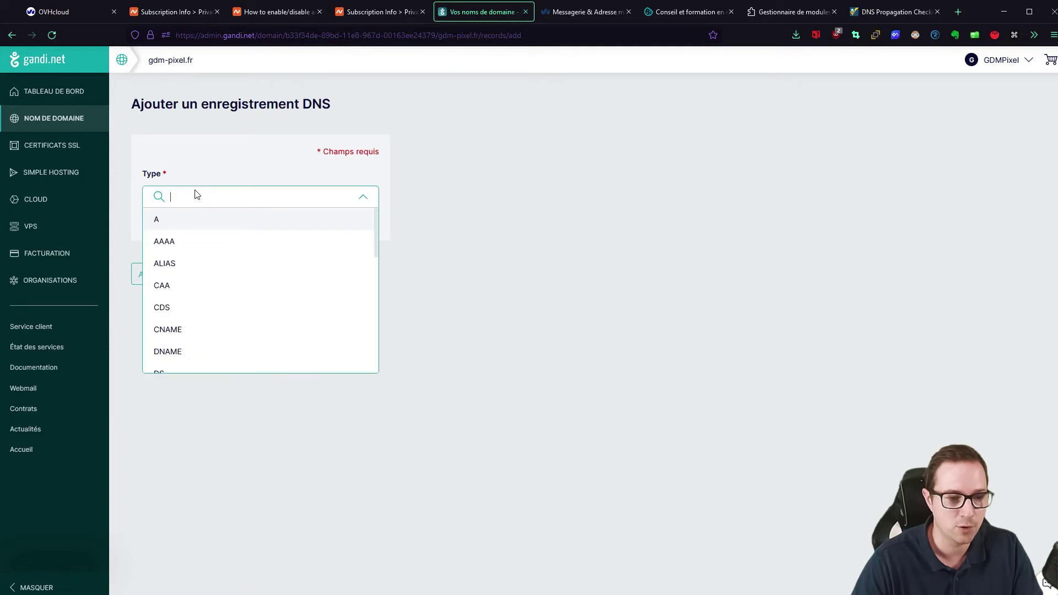
scroll(180, 298, "down", 2)
scroll(180, 304, "down", 4)
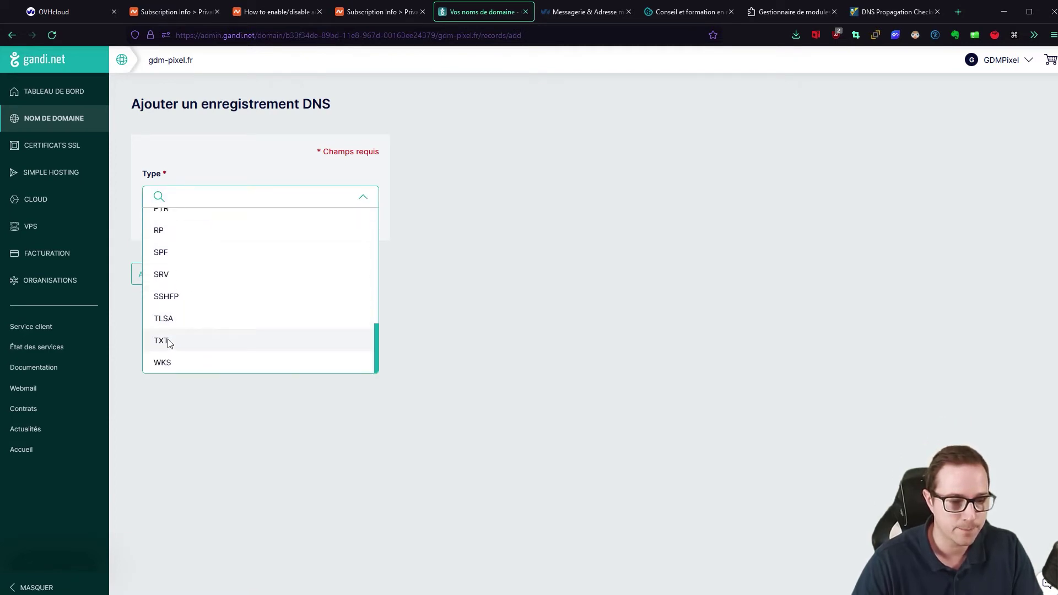
left_click(167, 341)
left_click(231, 477)
key("ctrl+v")
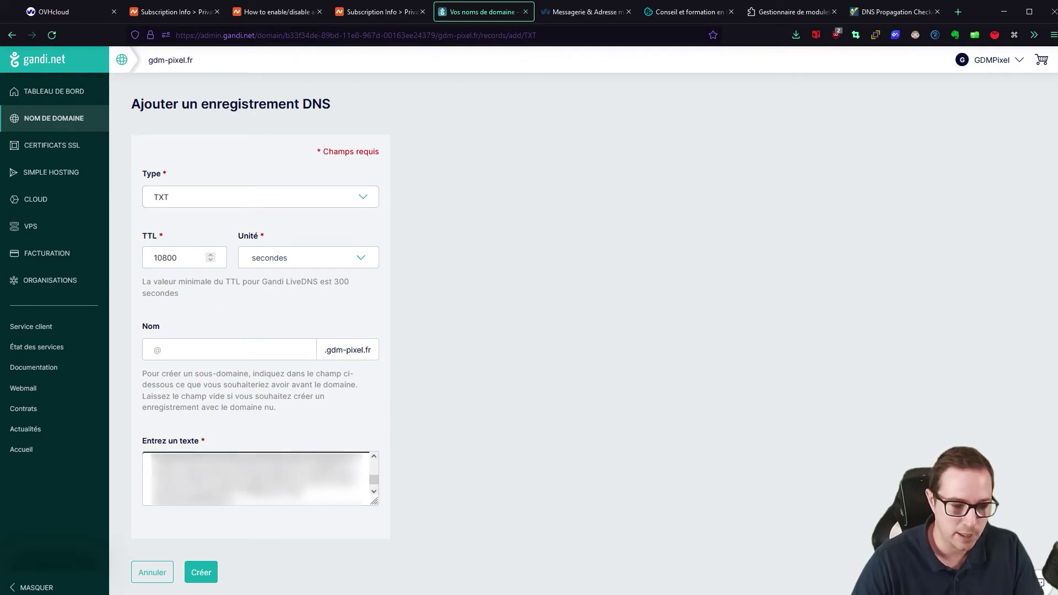
- Name the record default._domainkey, trim the value to start at v=DKIM1, and create it
scroll(257, 479, "up", 3)
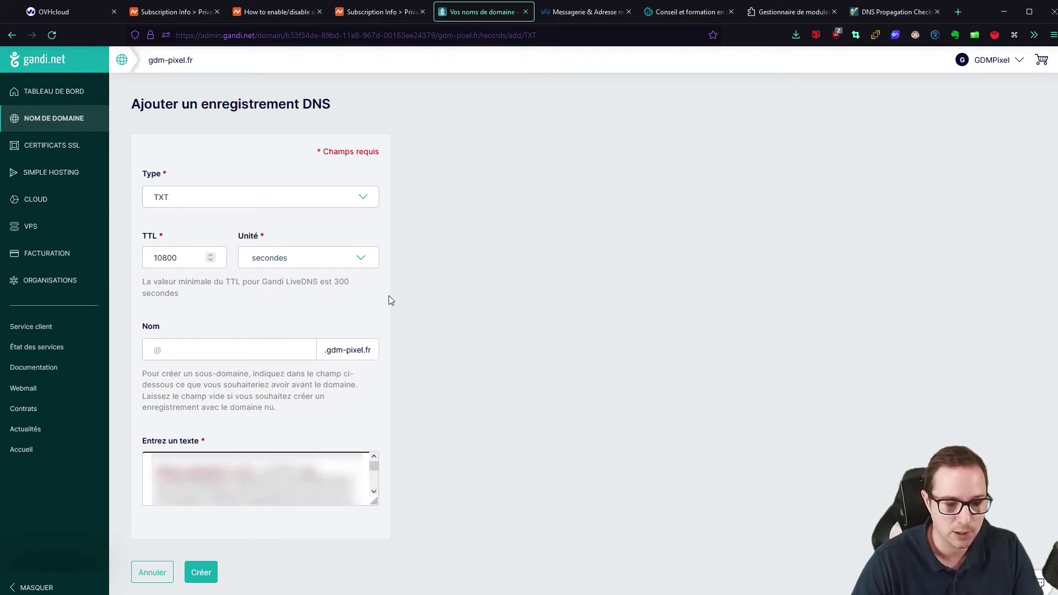
left_click(382, 13)
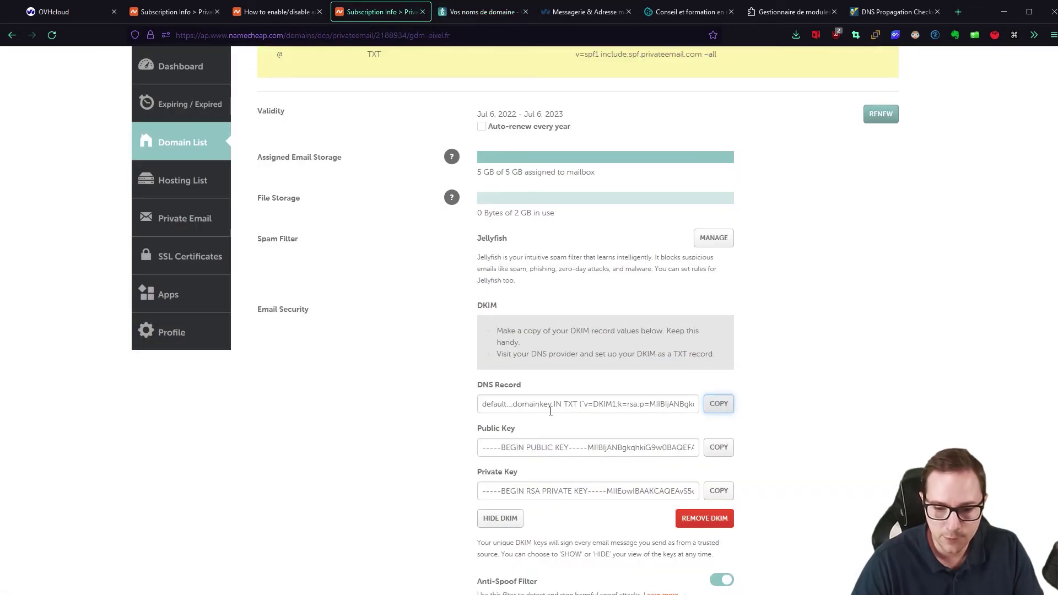
left_click(462, 11)
left_click_drag(153, 470, 226, 470)
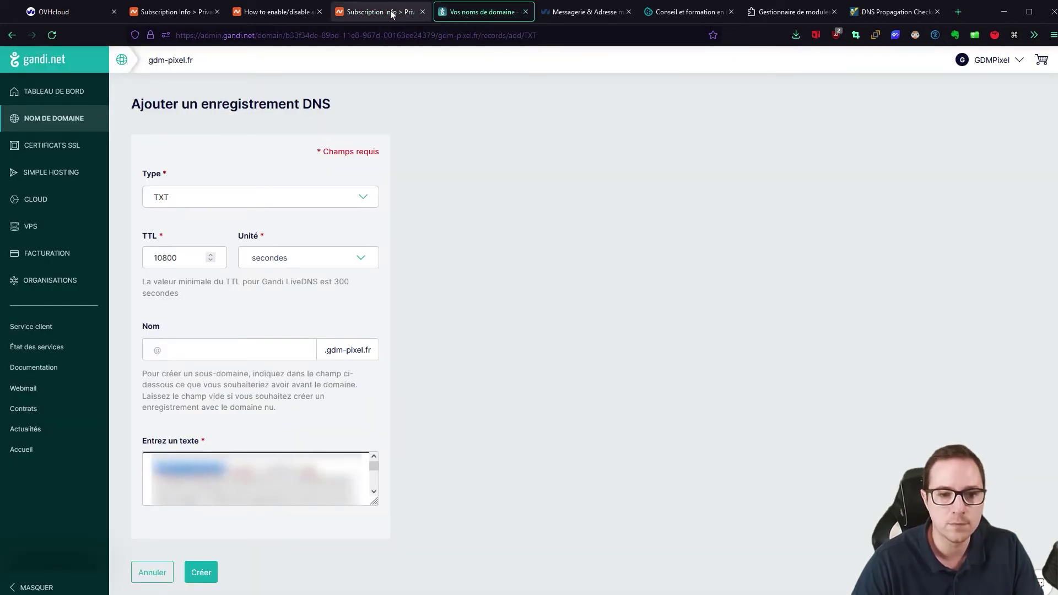
left_click(195, 349)
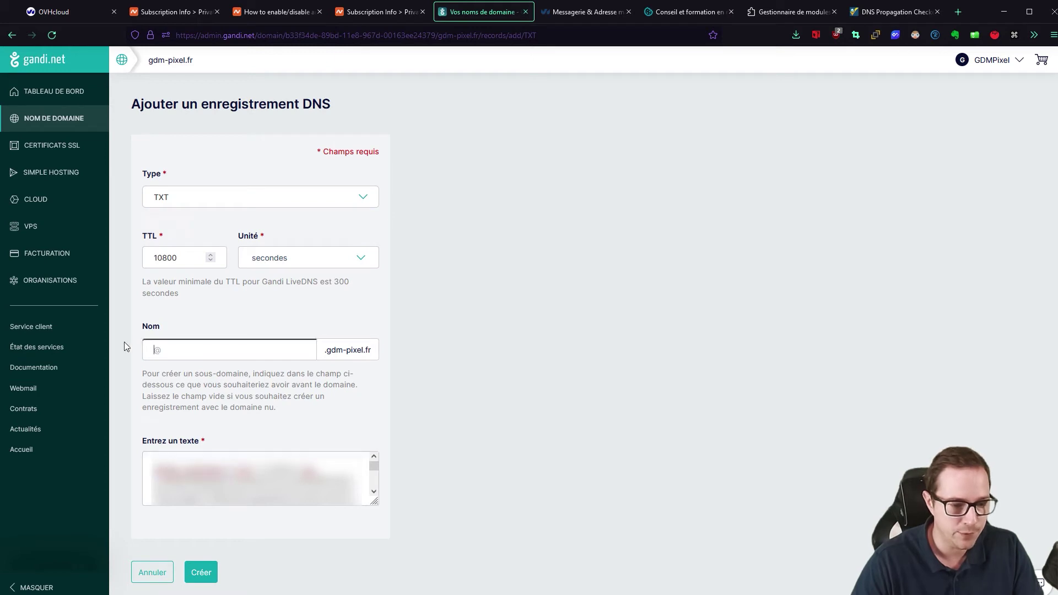
key("ctrl+v")
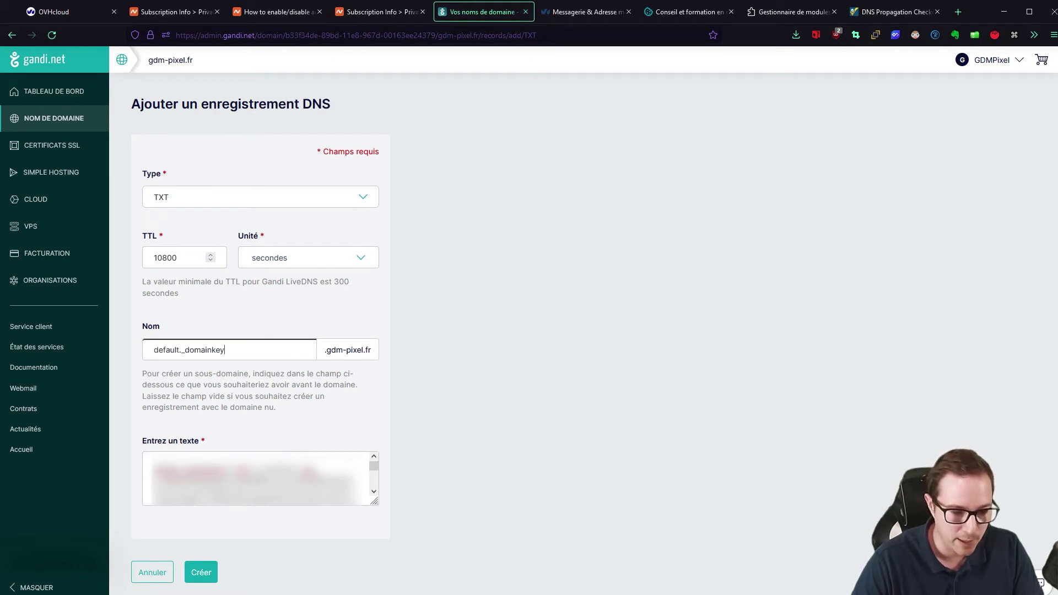
left_click_drag(263, 469, 107, 466)
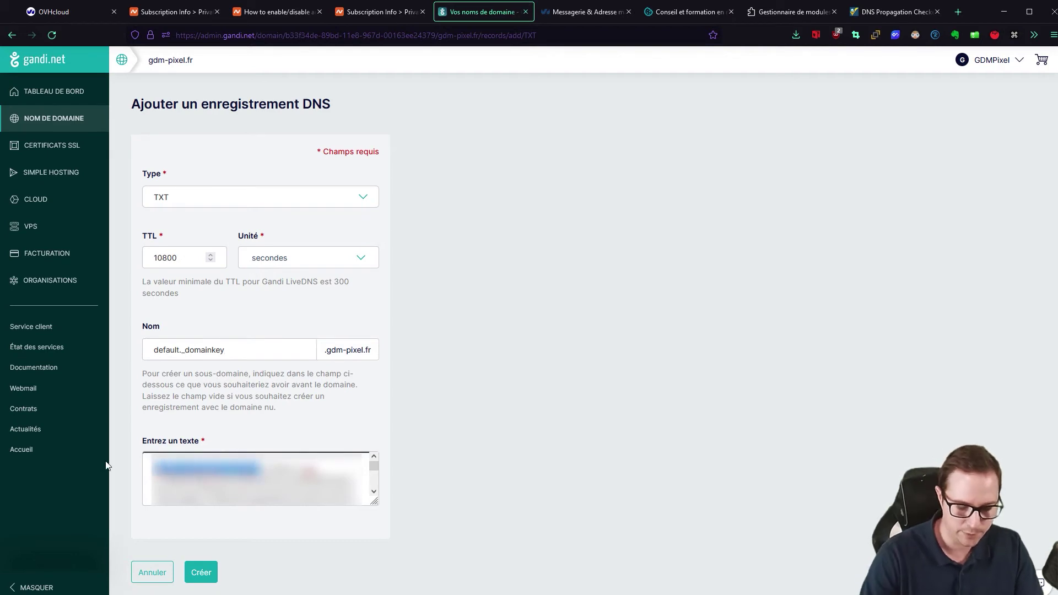
key("BackSpace")
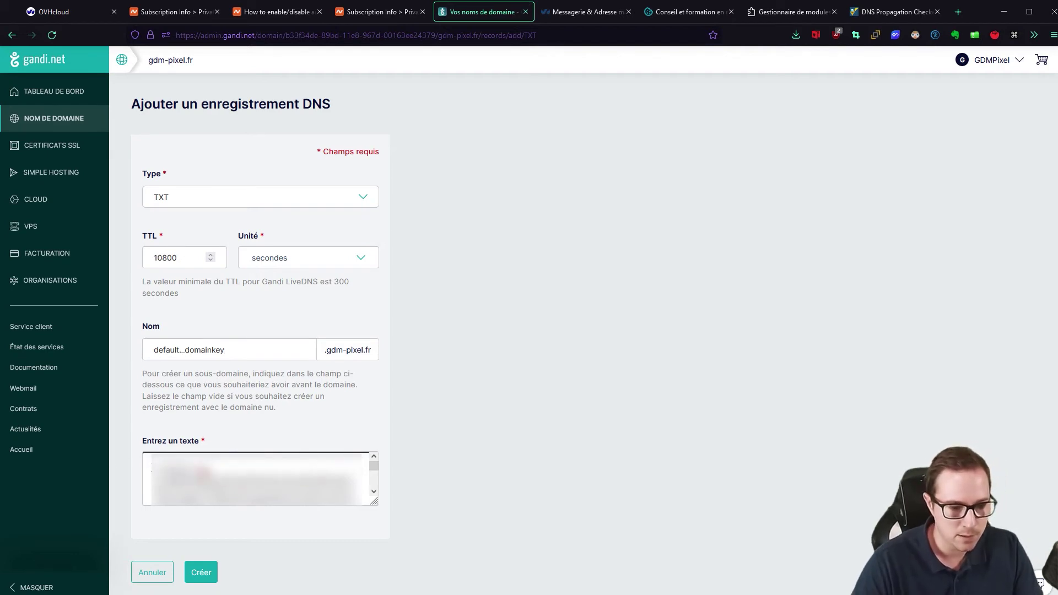
key("Down")
key("Down")
key("Down")
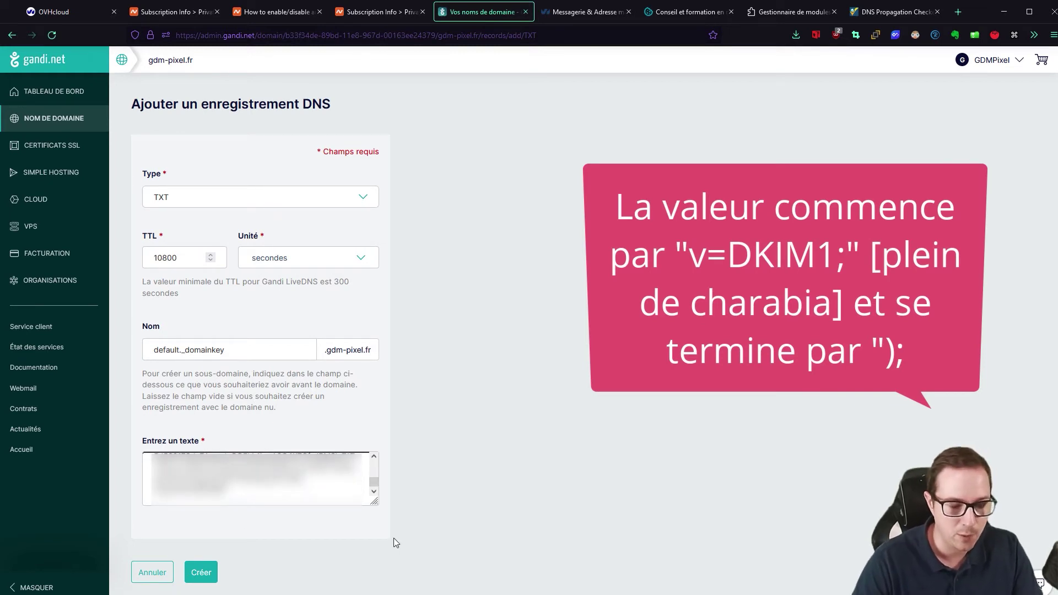
scroll(309, 485, "up", 3)
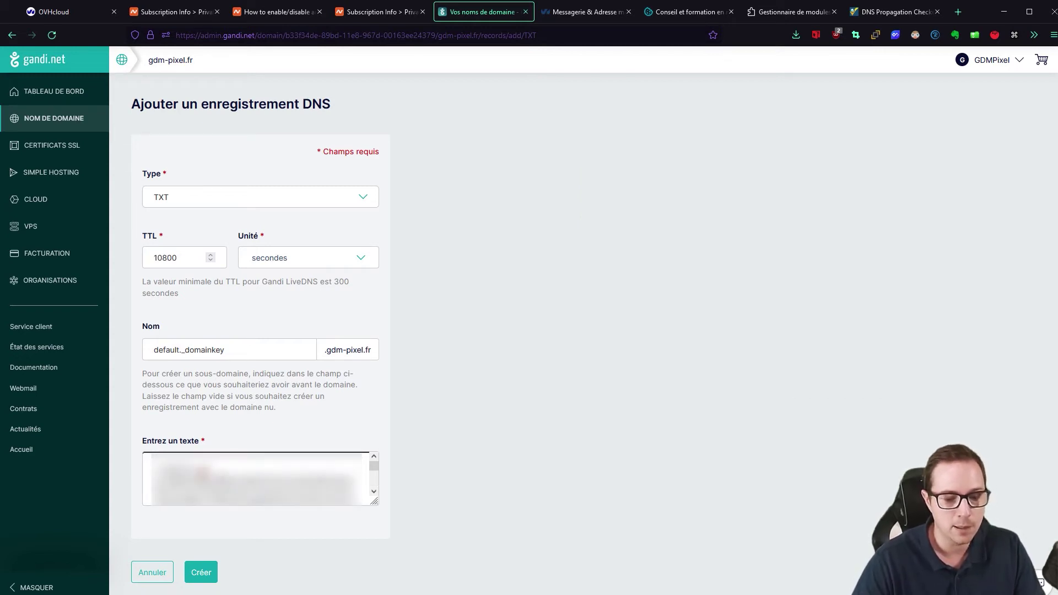
scroll(259, 479, "down", 5)
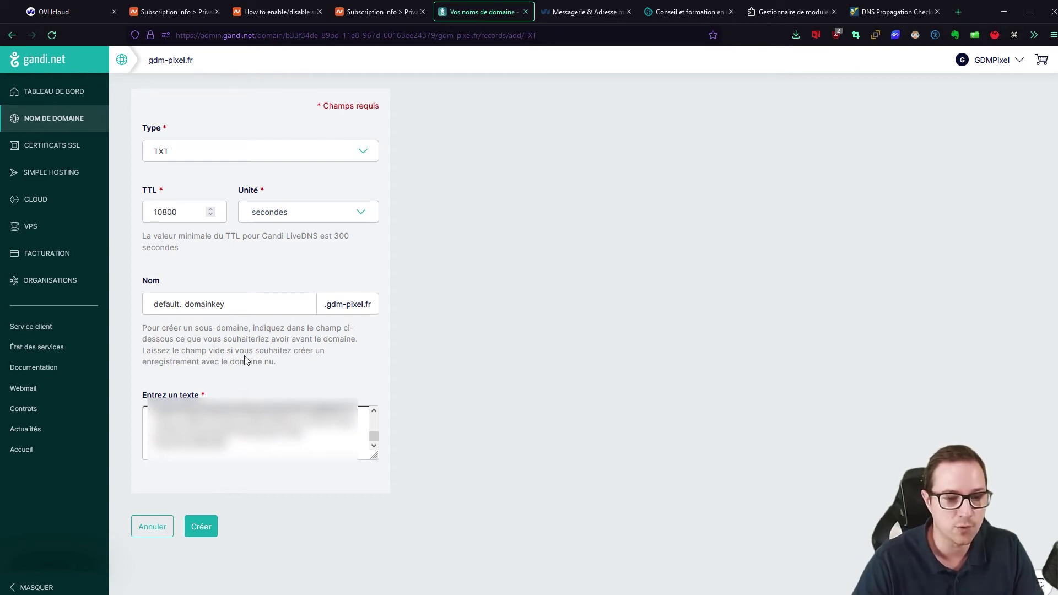
left_click(208, 528)
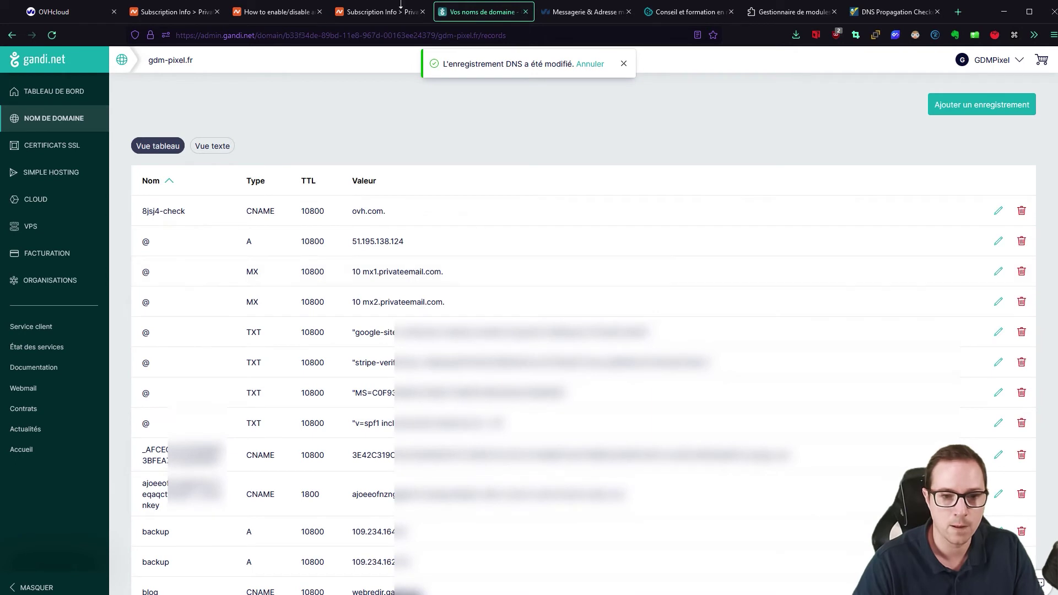
- Look up the mail, autodiscover and autoconfig CNAMEs in Namecheap's third-party DNS article
left_click(380, 12)
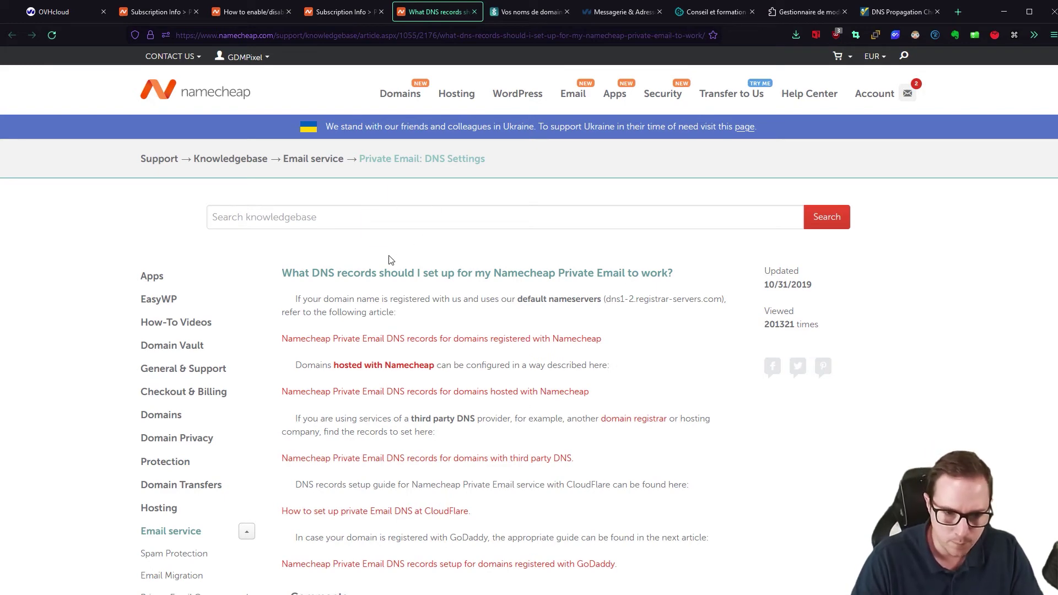
scroll(413, 204, "down", 2)
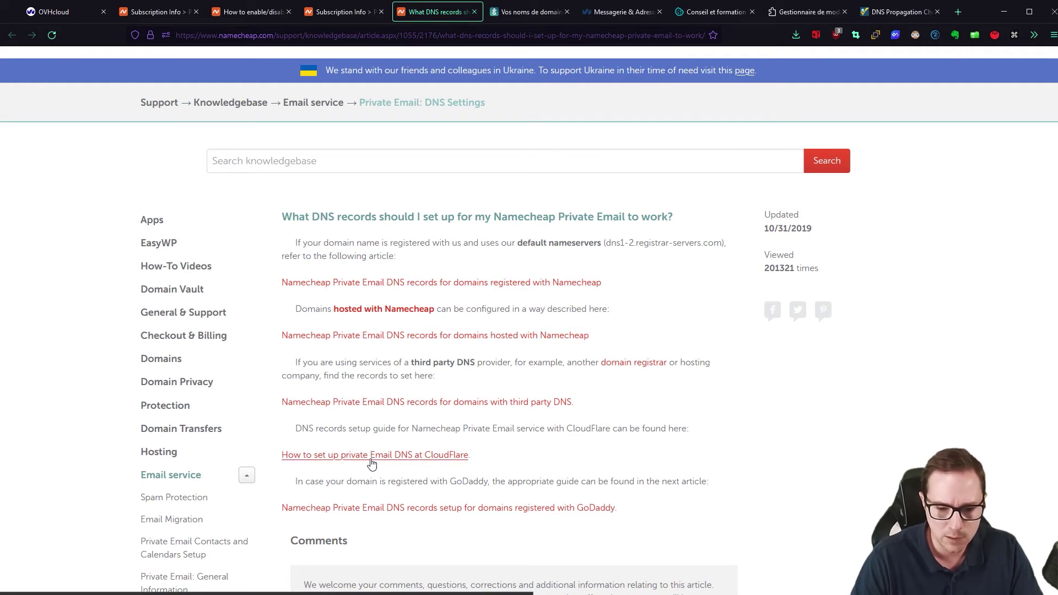
middle_click(422, 406)
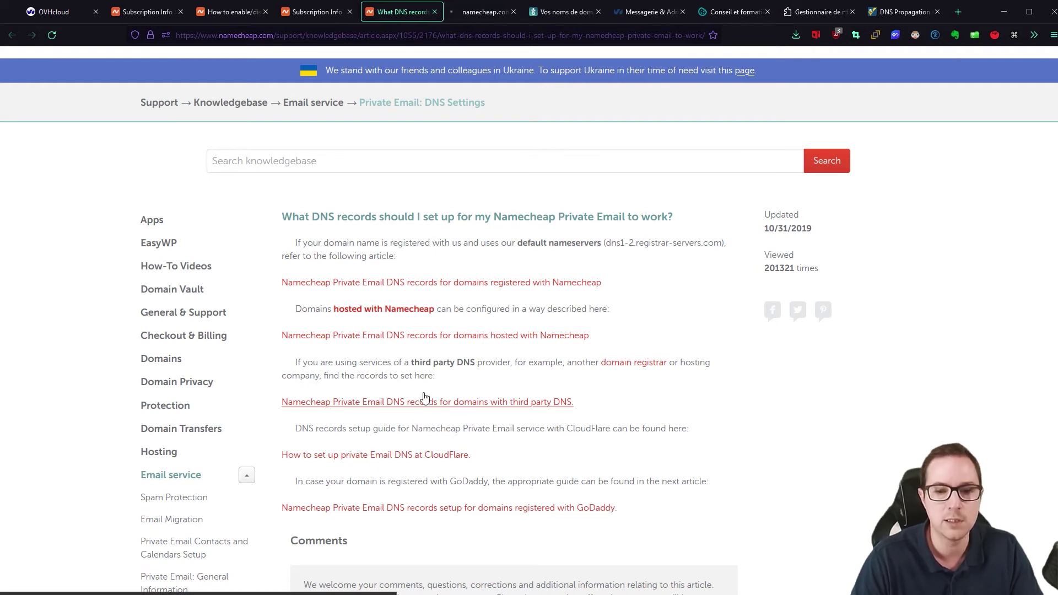
left_click(465, 10)
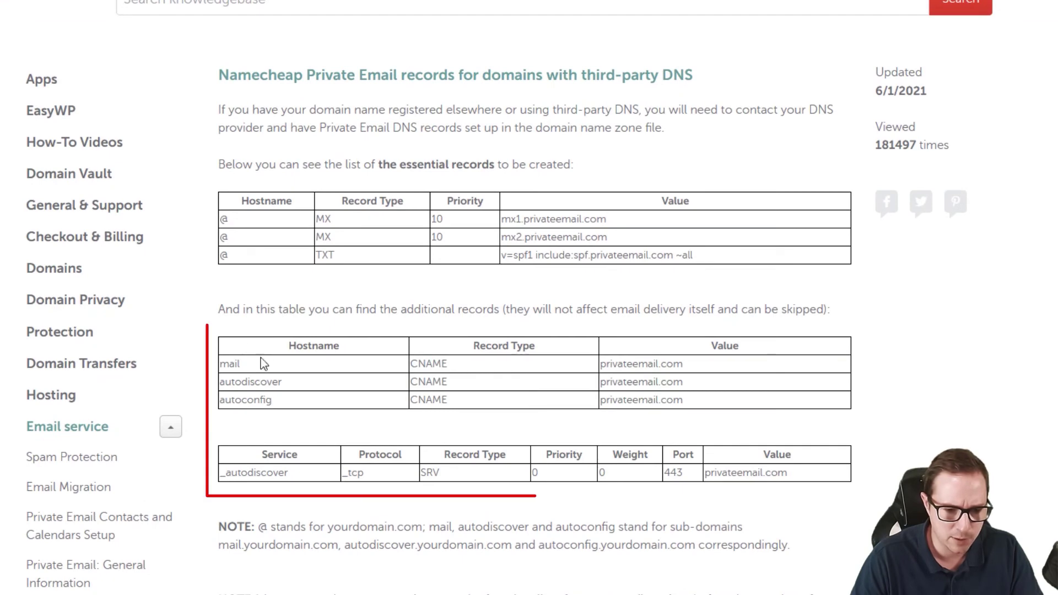
left_click_drag(221, 364, 777, 403)
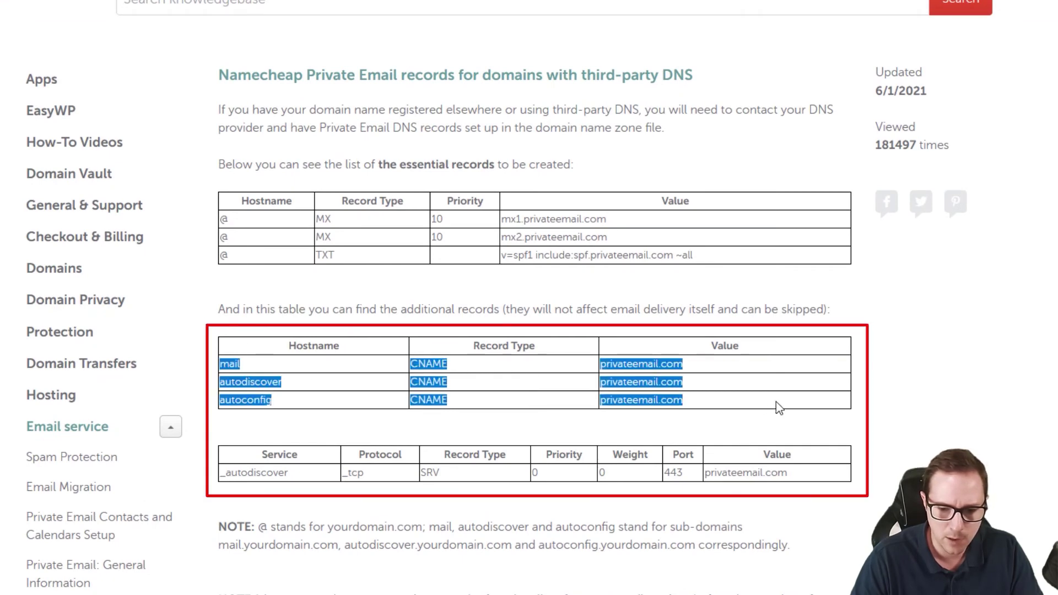
left_click(628, 377)
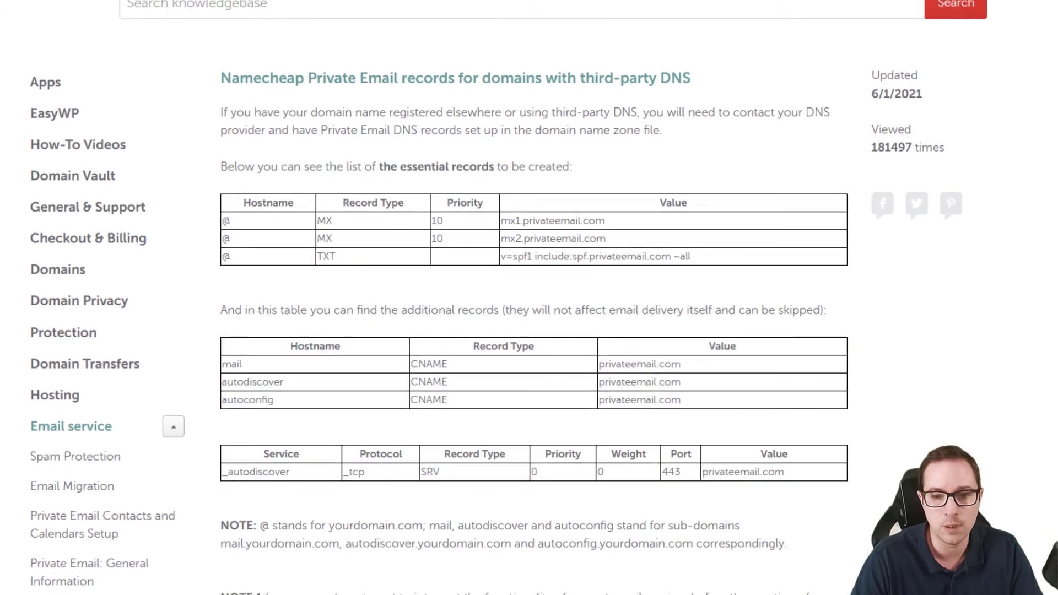
left_click(568, 12)
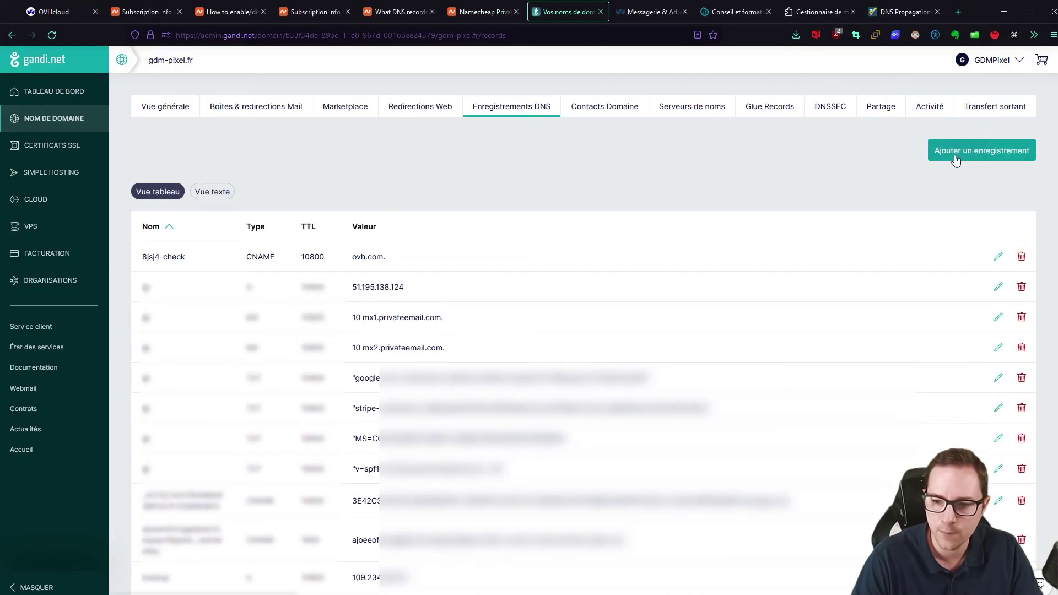
- Create a Gandi CNAME record 'mail' pointing to privateemail.com
left_click(955, 155)
left_click(175, 197)
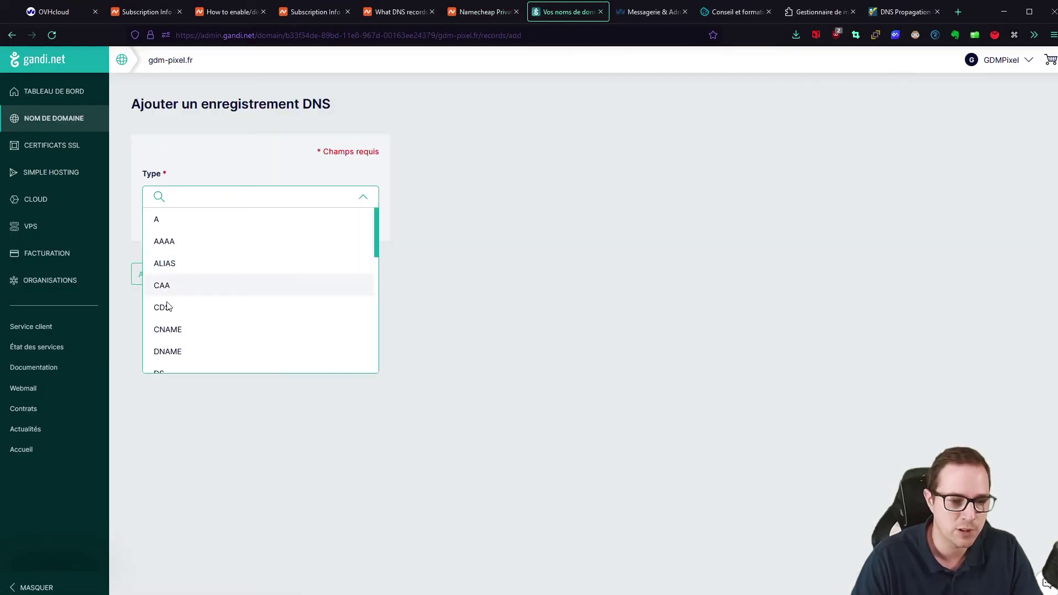
left_click(168, 330)
left_click(481, 12)
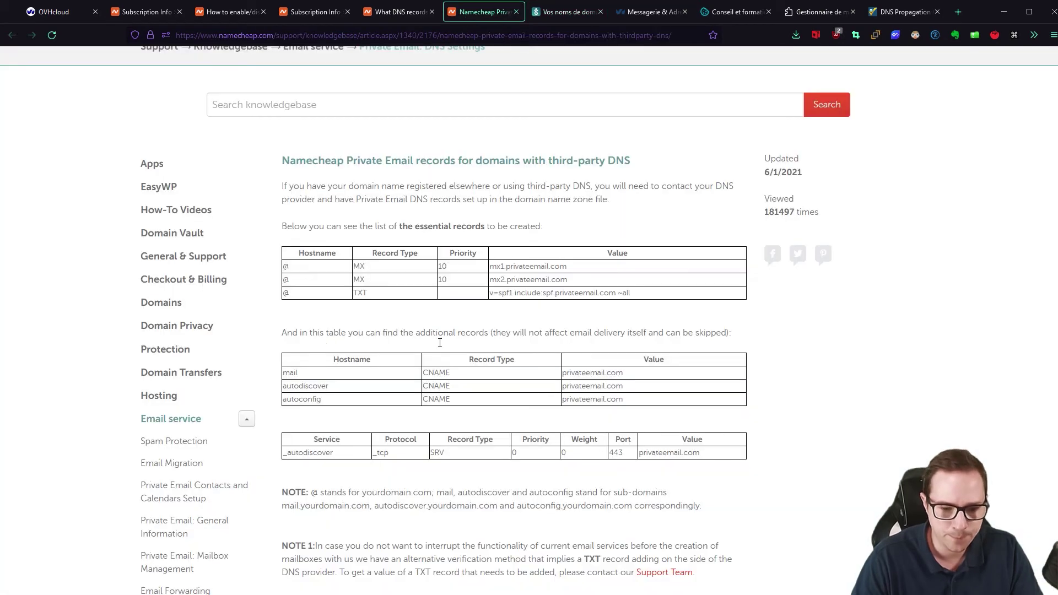
double_click(287, 375)
key("ctrl+c")
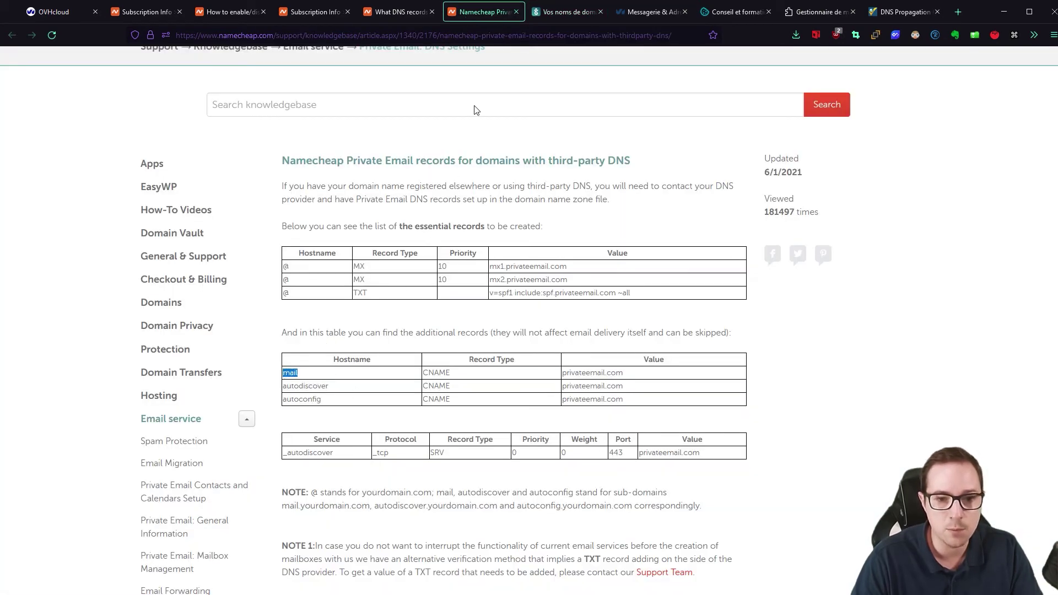
left_click(551, 11)
left_click(170, 352)
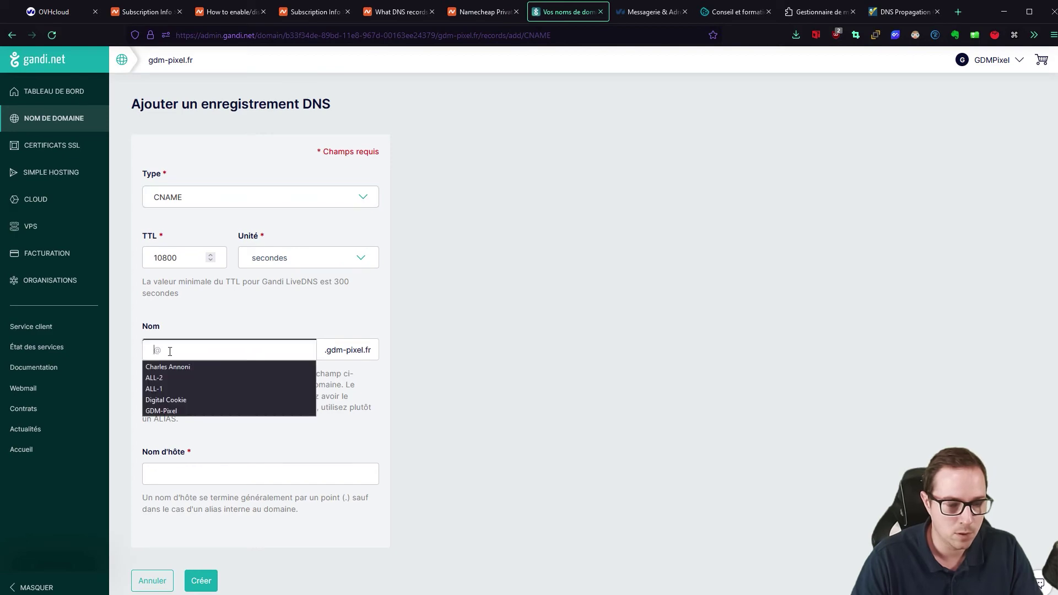
key("ctrl+v")
left_click(477, 11)
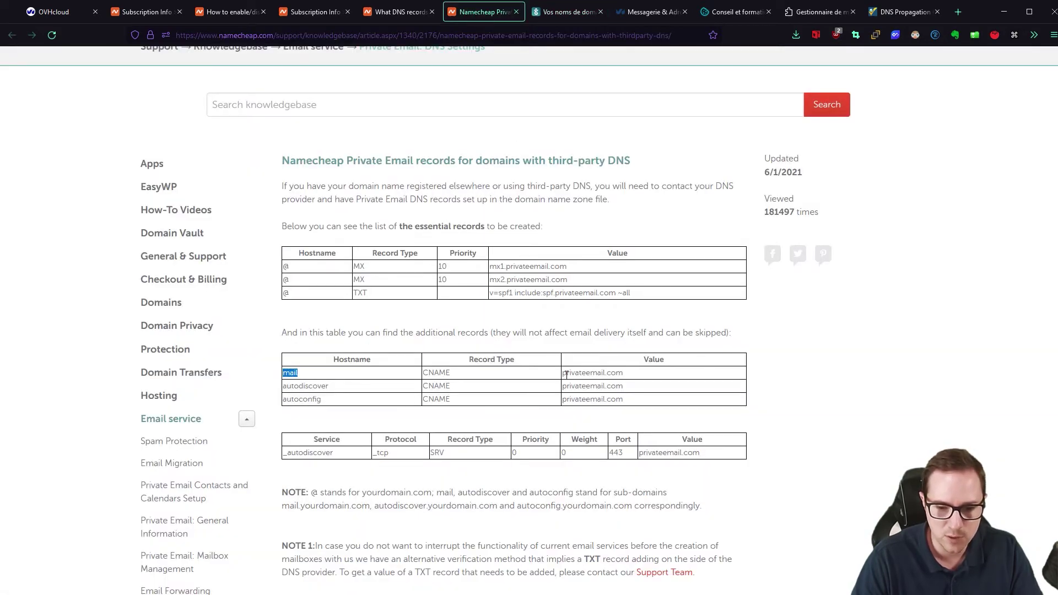
left_click_drag(564, 374, 648, 376)
key("ctrl+c")
left_click(539, 12)
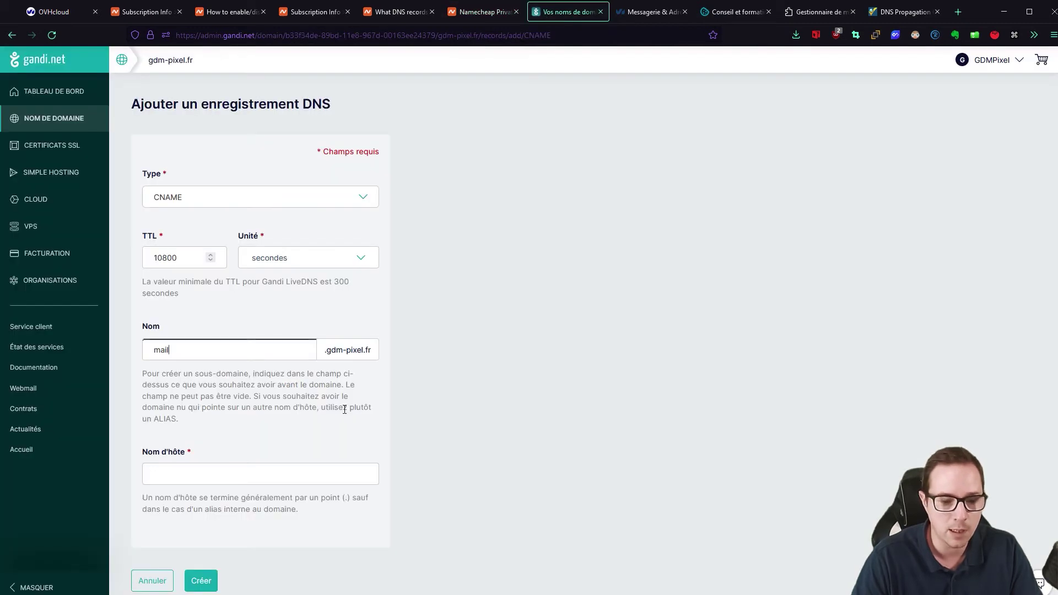
left_click(184, 477)
key("ctrl+v")
type(".")
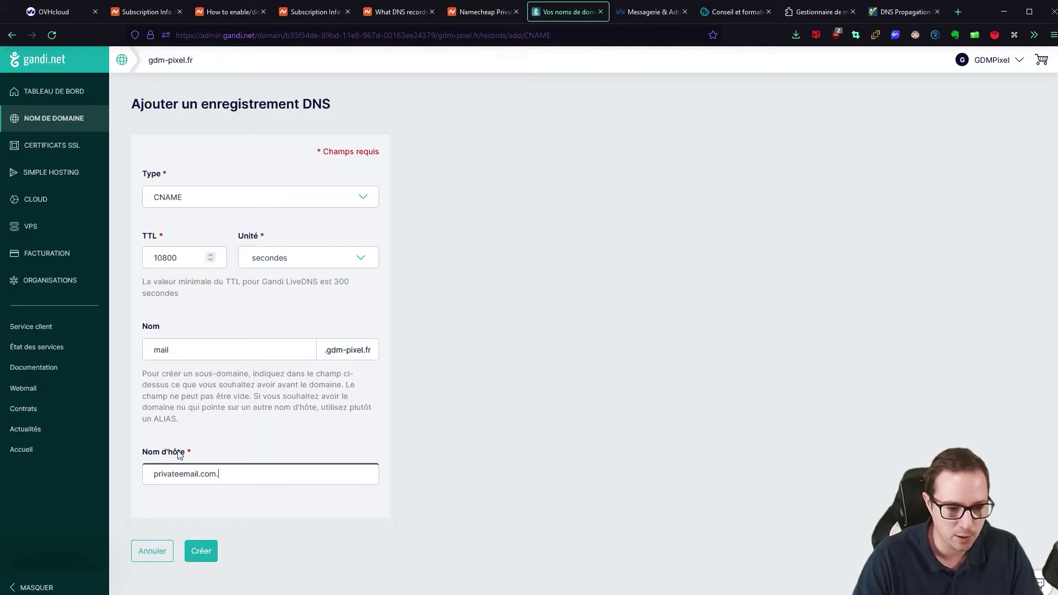
left_click(498, 331)
left_click(201, 551)
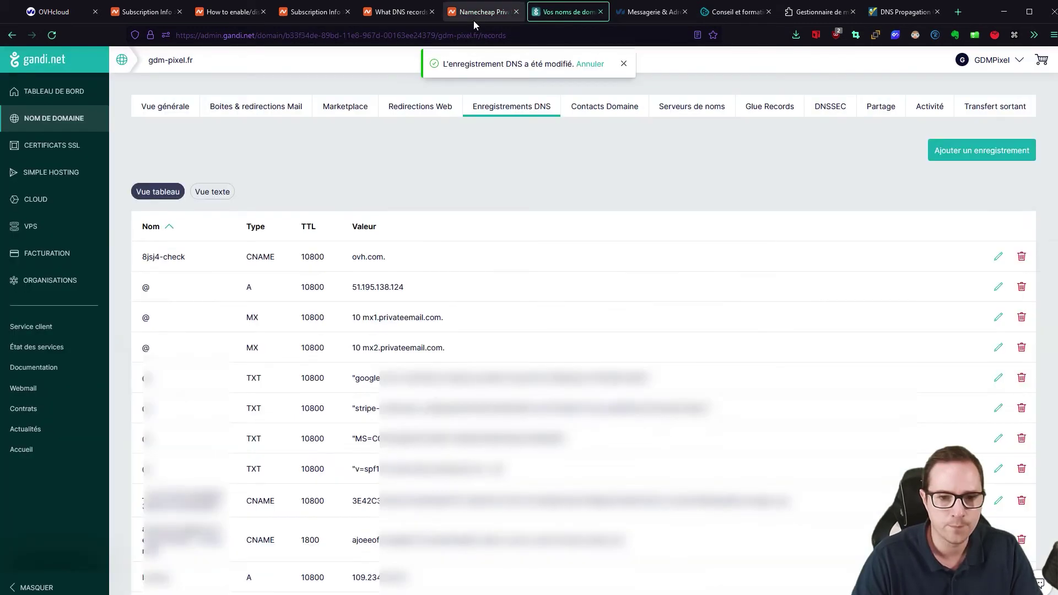
- Add the autodiscover CNAME record pointing to privateemail.com
left_click(474, 20)
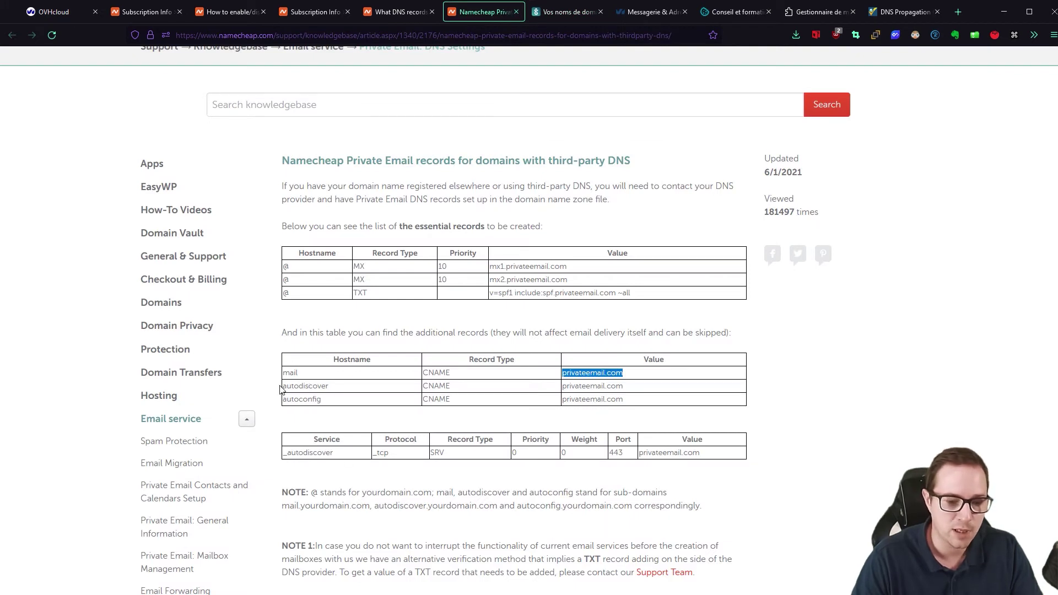
left_click_drag(355, 389, 283, 386)
left_click(559, 13)
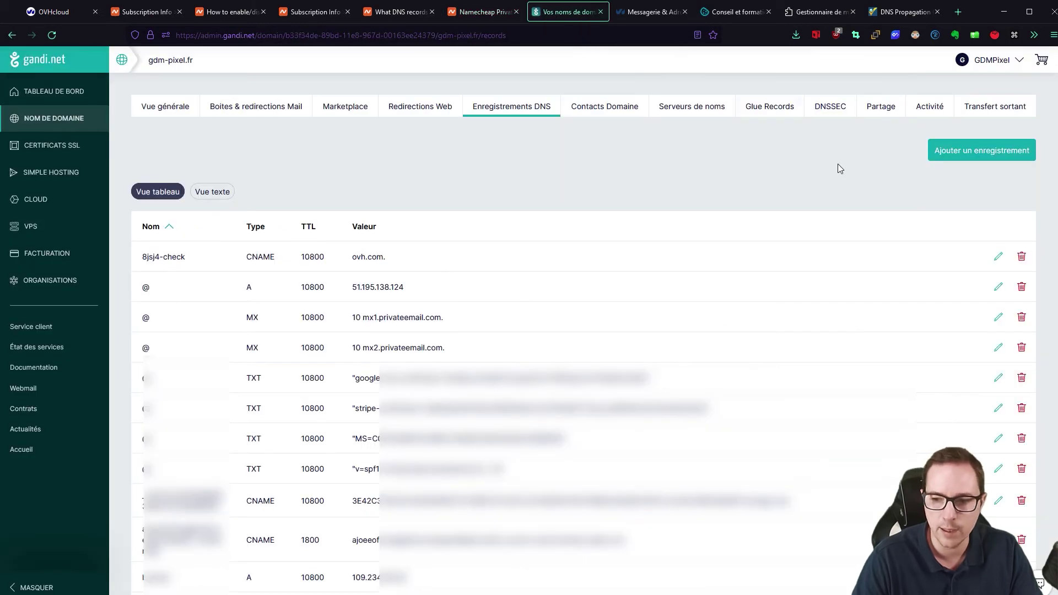
left_click(981, 149)
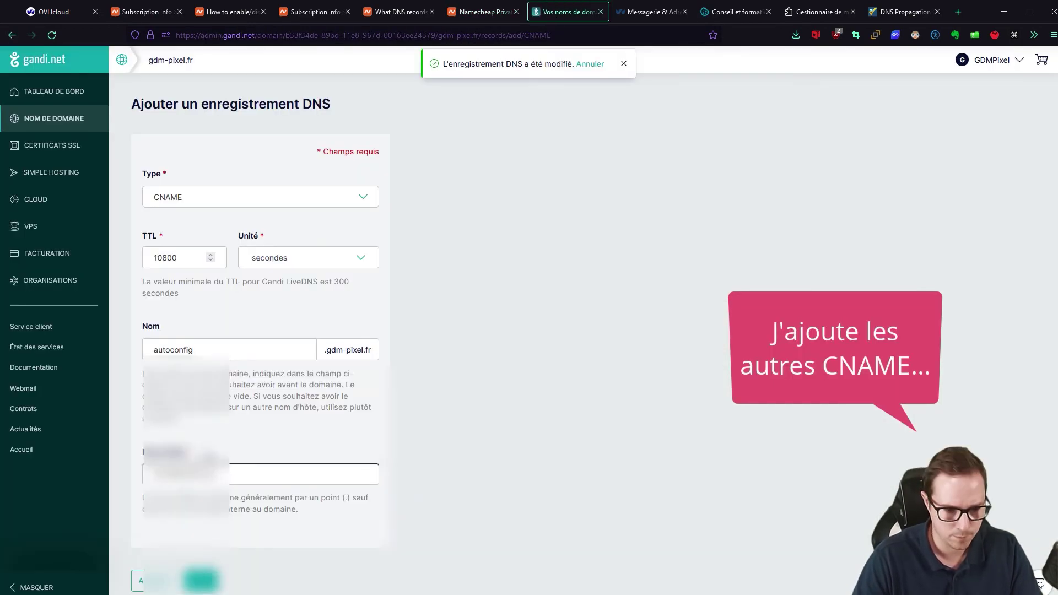
key("Return")
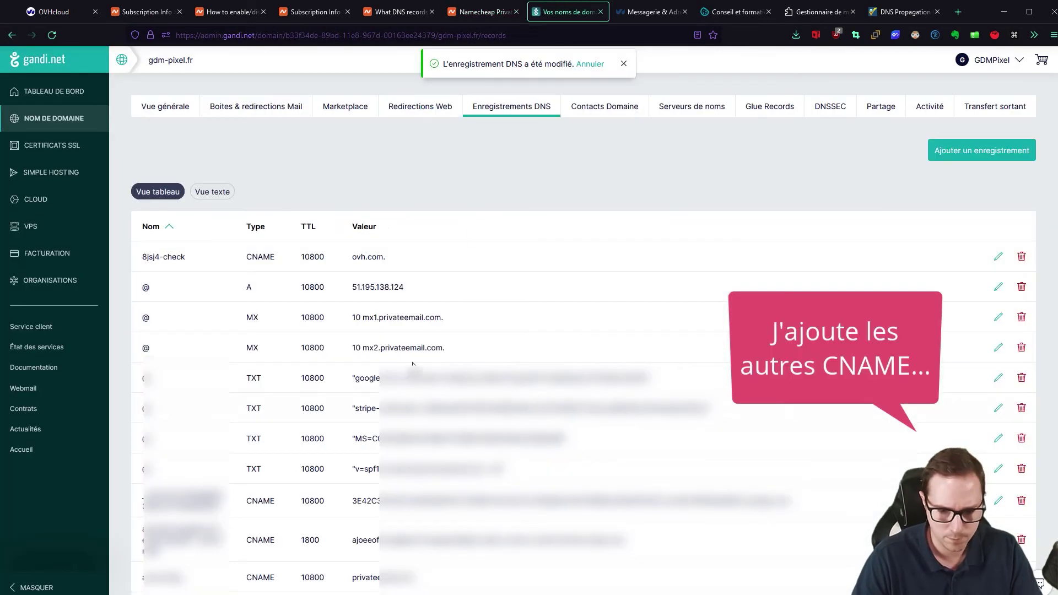
scroll(551, 331, "down", 5)
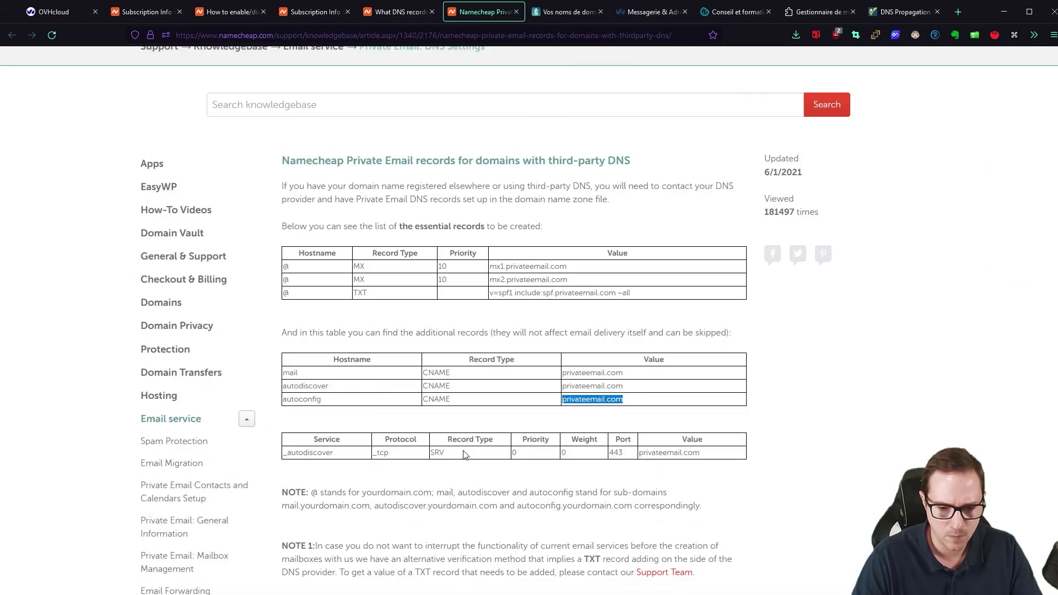
left_click(557, 11)
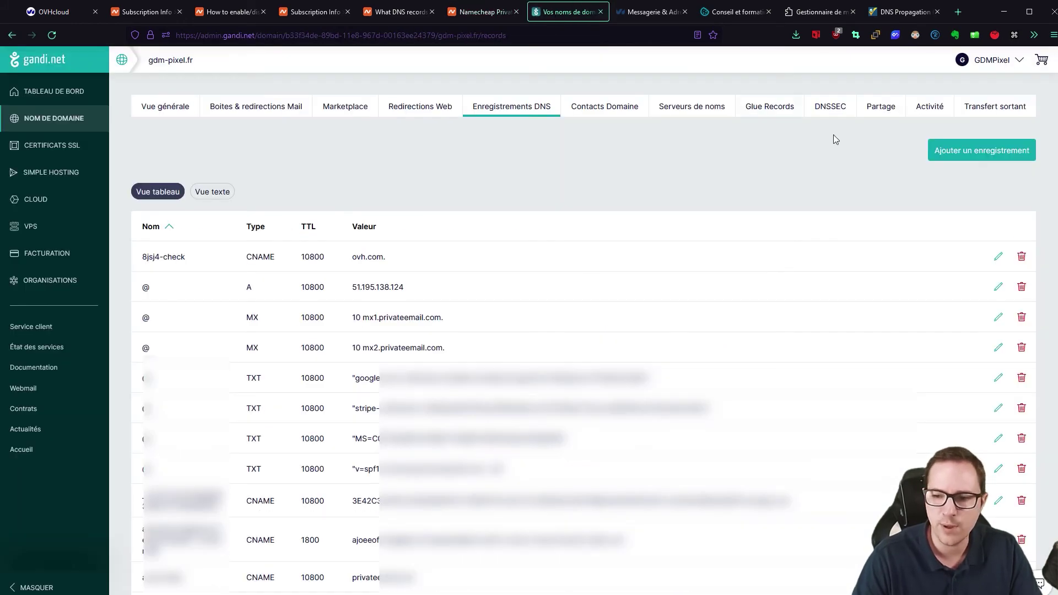
- Start a new SRV record named _autodiscover, using the service name from the Namecheap guide
left_click(955, 154)
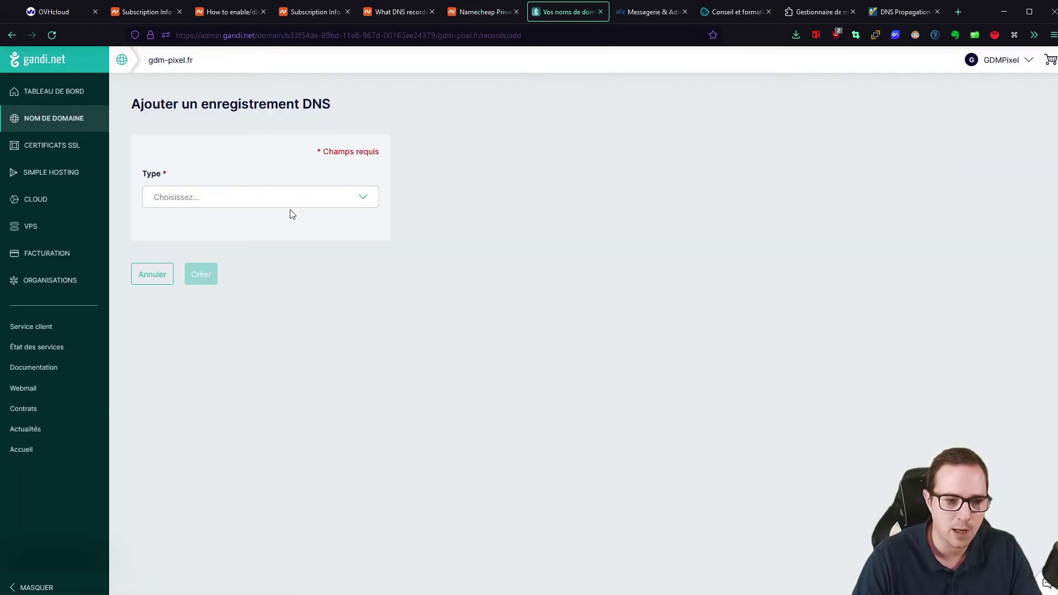
left_click(237, 204)
scroll(204, 291, "down", 6)
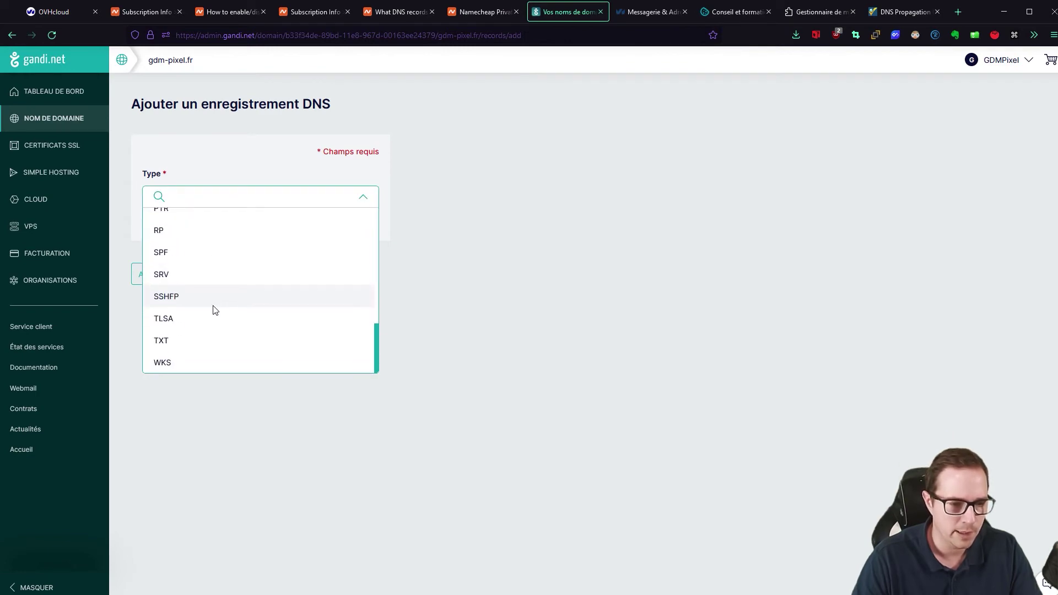
left_click(165, 272)
left_click(478, 21)
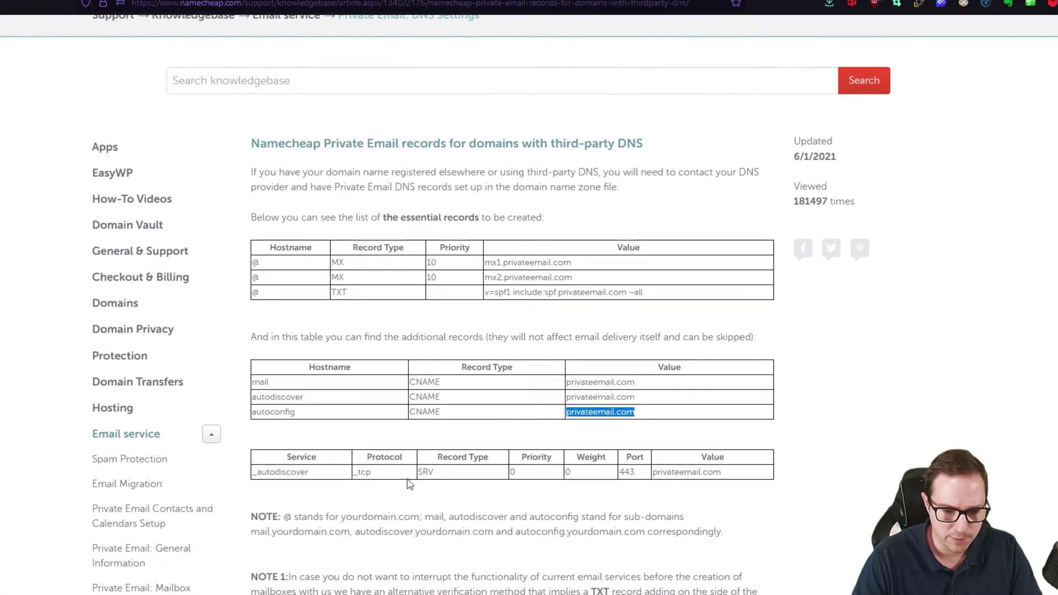
left_click_drag(302, 499, 236, 491)
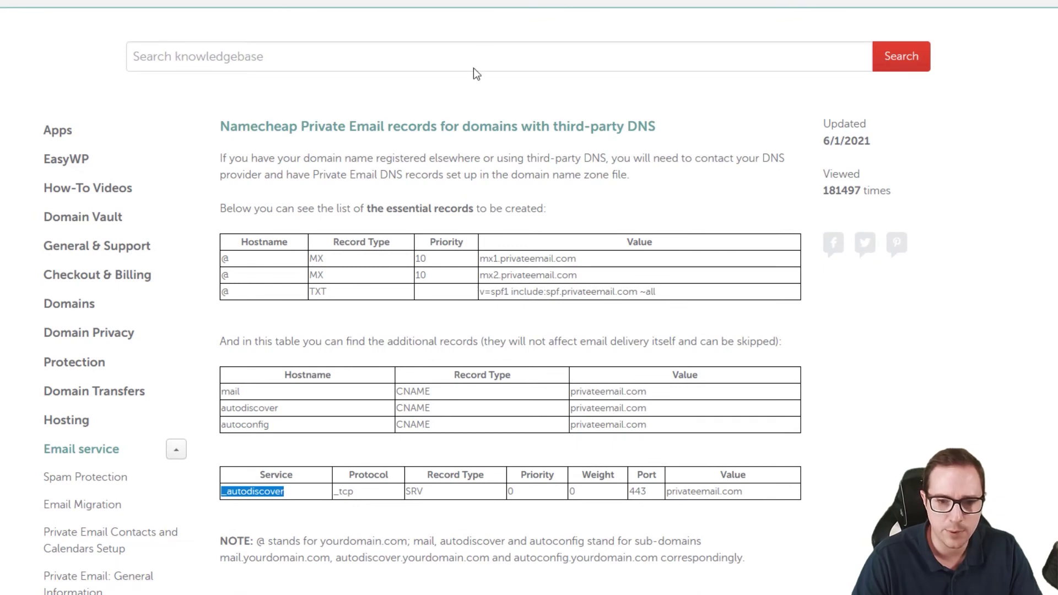
key("alt+Tab")
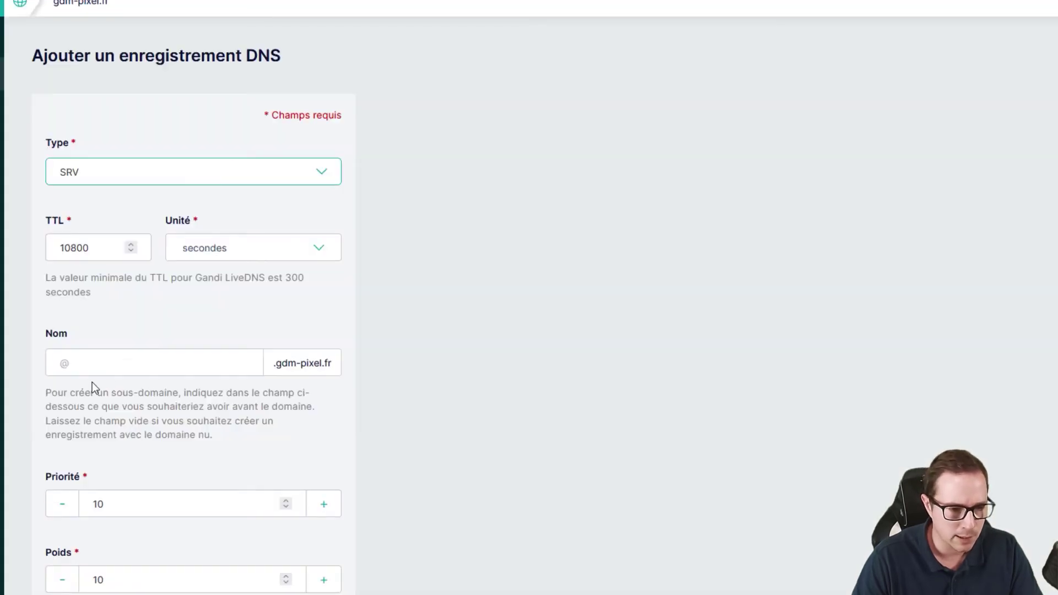
left_click(119, 358)
scroll(409, 251, "down", 3)
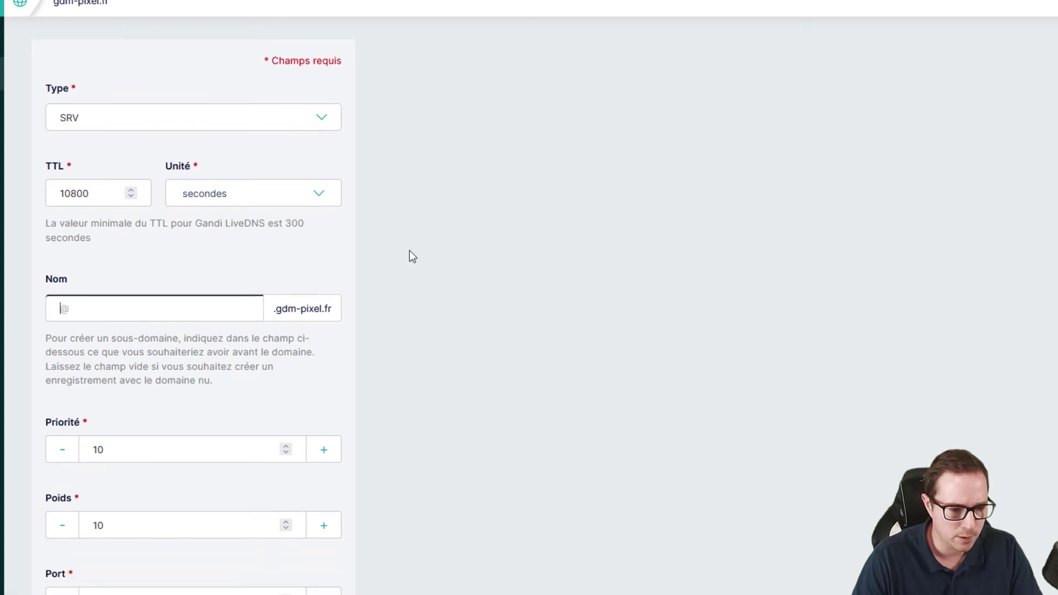
type("_autodiscover")
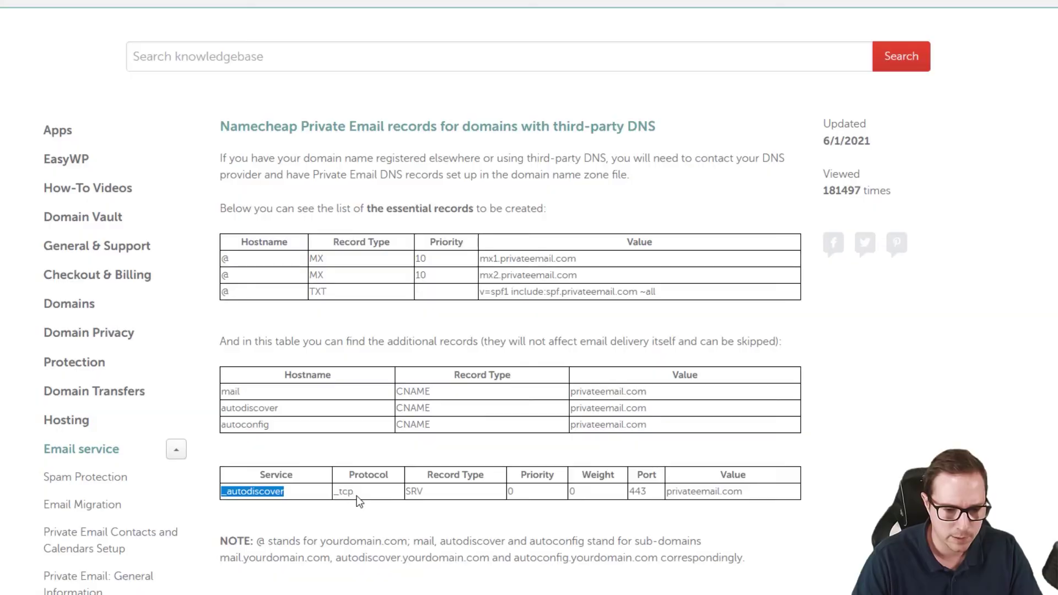
double_click(338, 492)
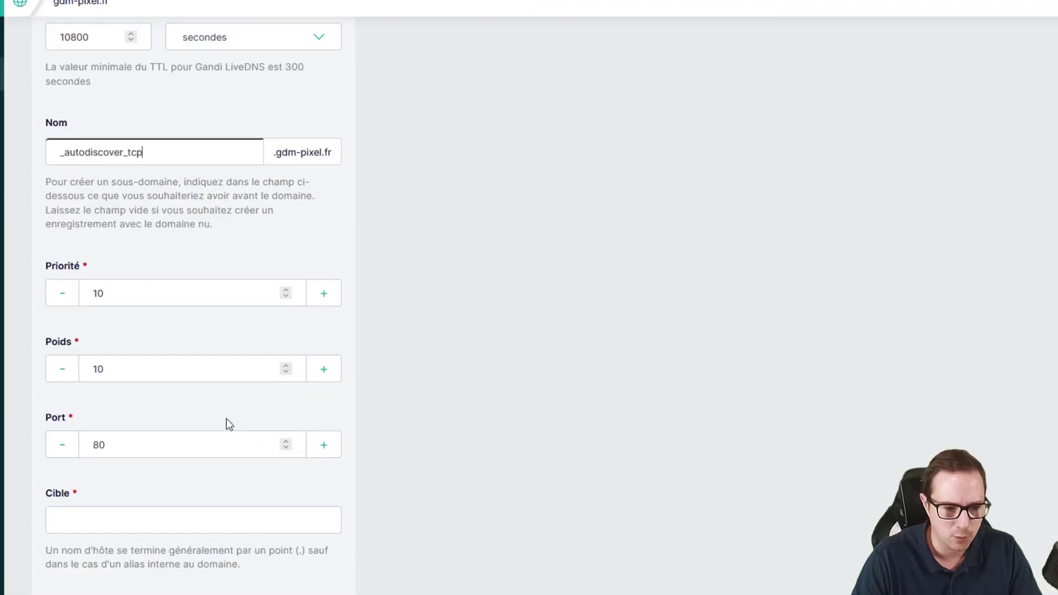
- Set the SRV priority to 0, weight to 0 and port to 443
left_click_drag(121, 298, 95, 297)
double_click(104, 300)
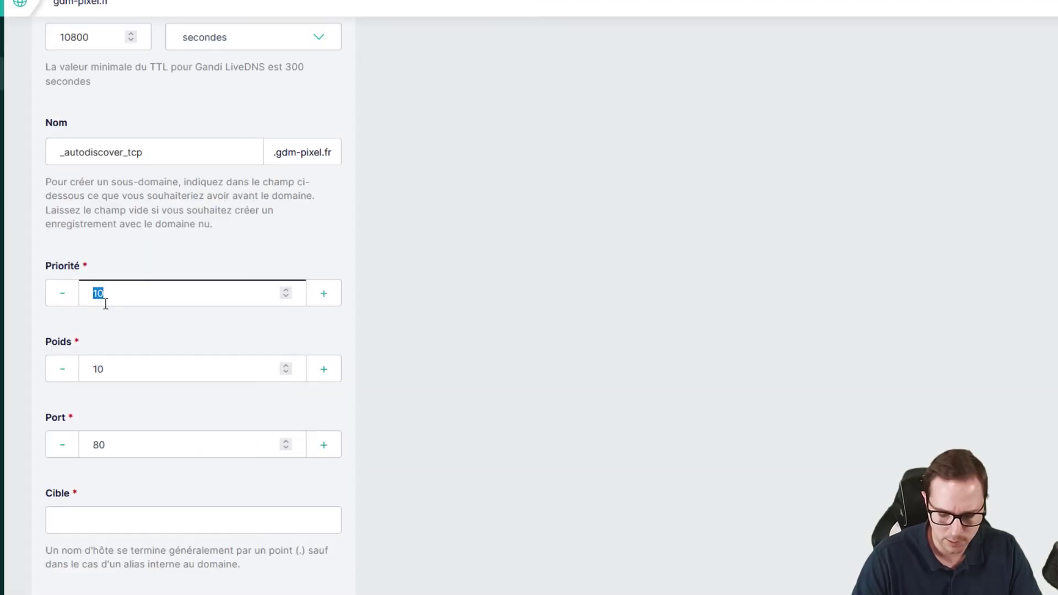
type("0")
left_click_drag(110, 367, 47, 358)
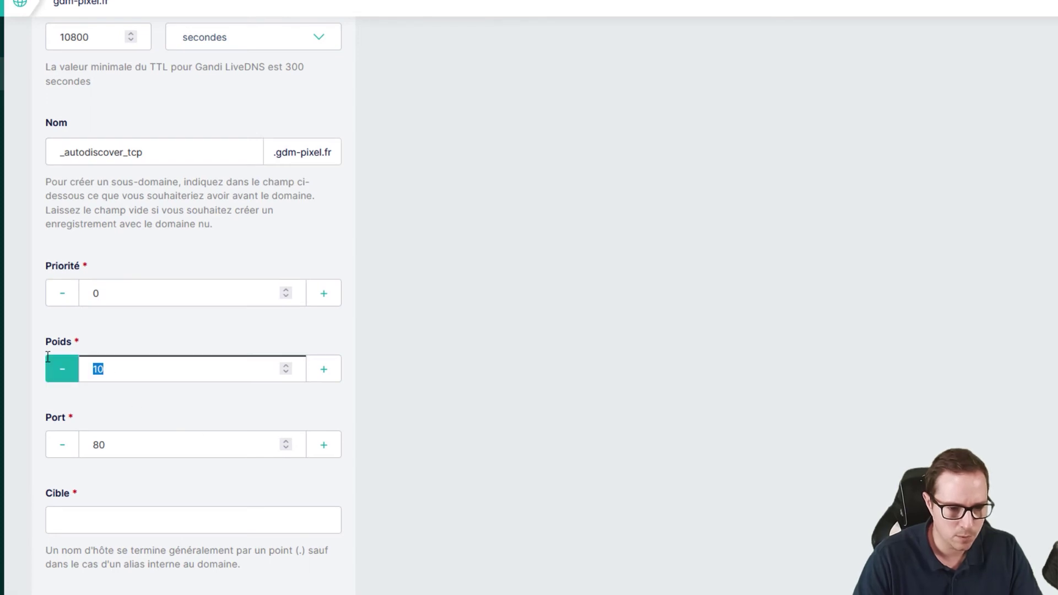
type("0")
left_click_drag(151, 441, 33, 413)
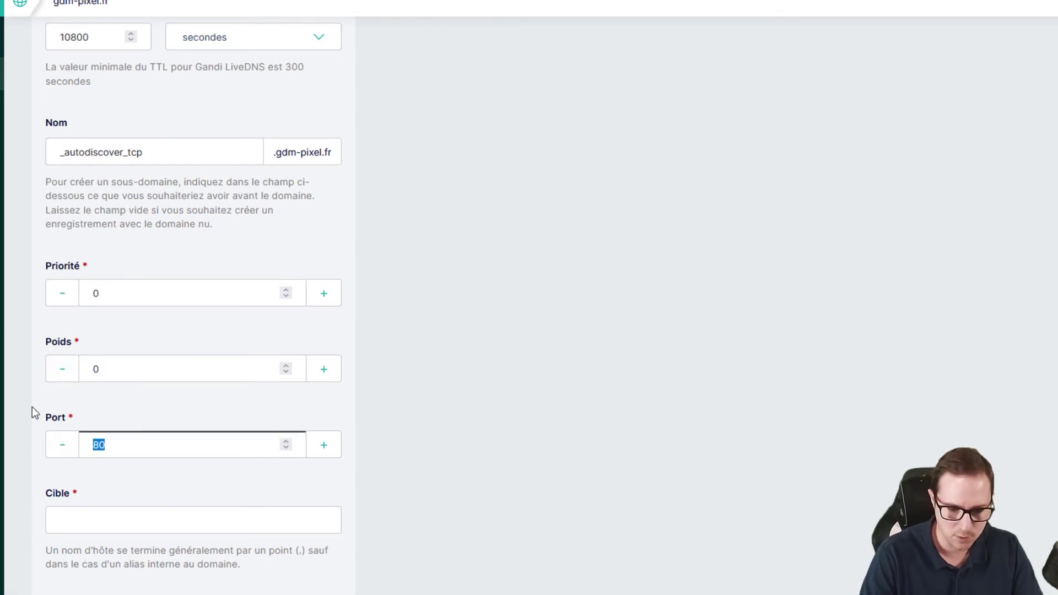
type("443")
left_click(418, 323)
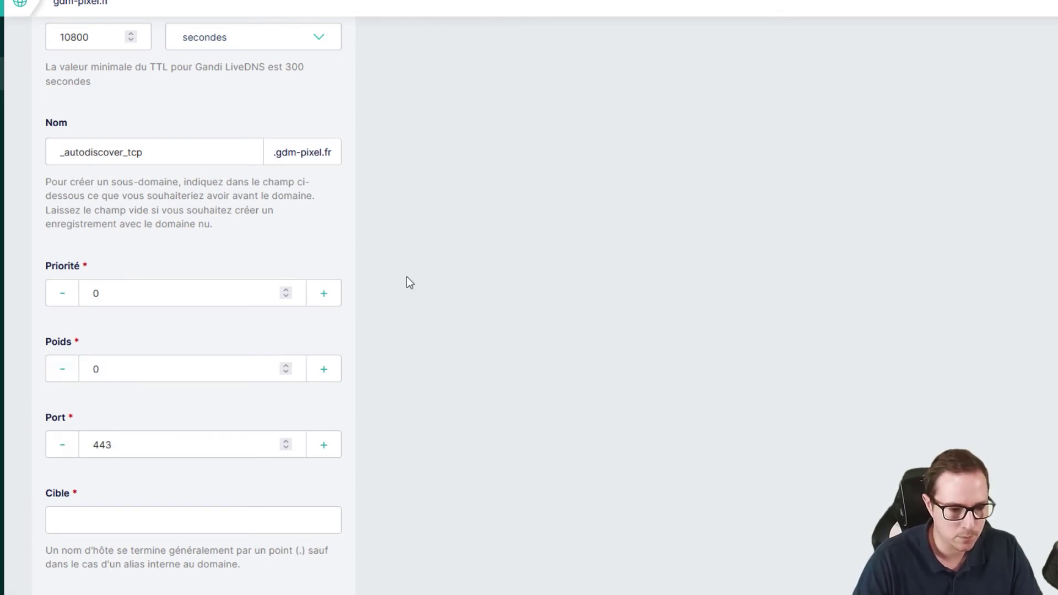
- Set the target to privateemail.com. and correct the record name to _autodiscover._tcp
scroll(411, 282, "down", 3)
key("alt+Tab")
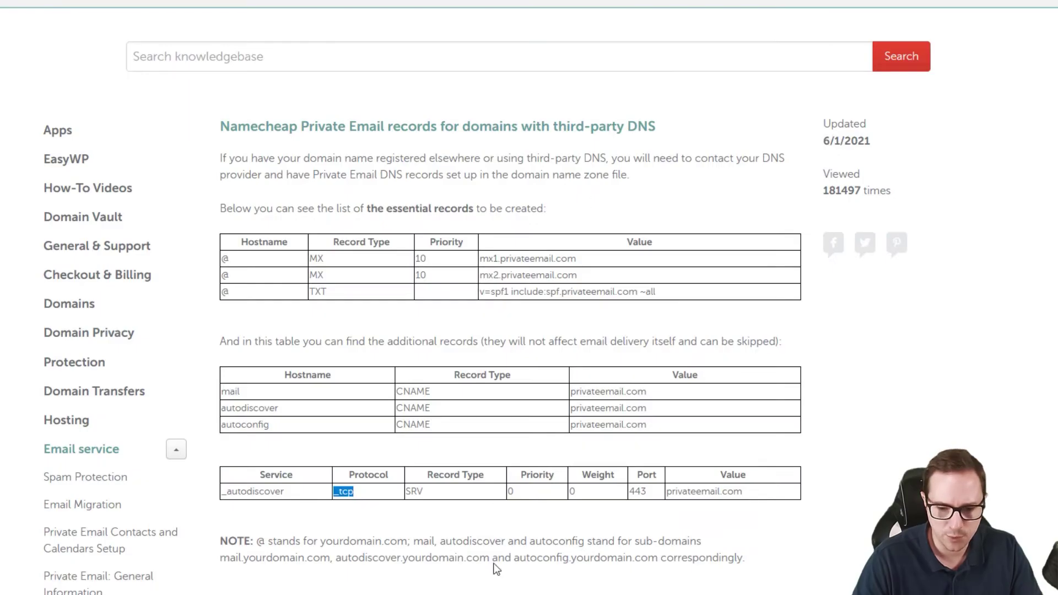
left_click_drag(667, 493, 764, 496)
key("ctrl+c")
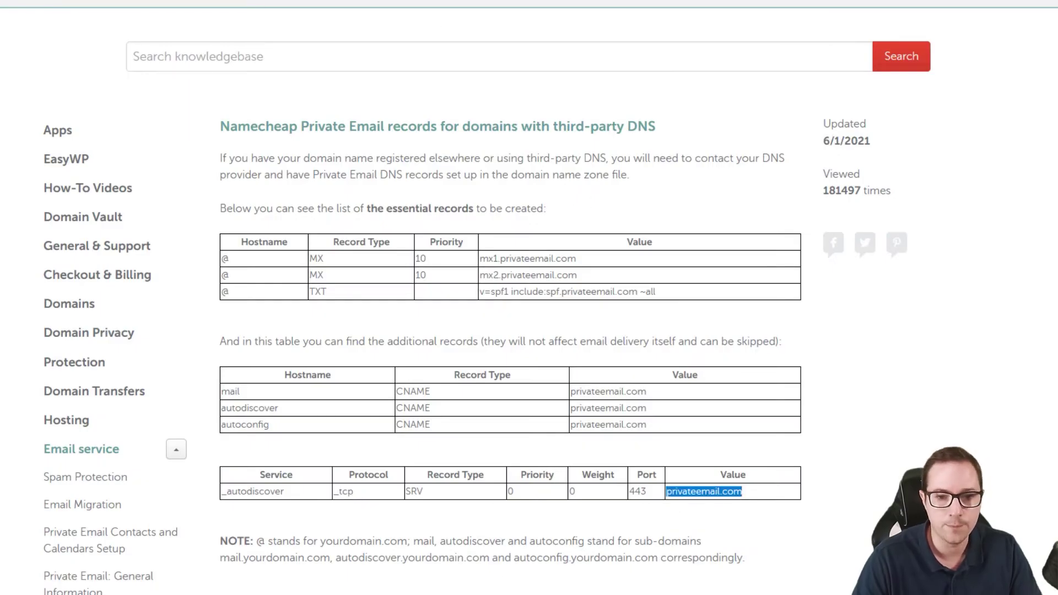
key("alt+Tab")
left_click(94, 345)
key("ctrl+v")
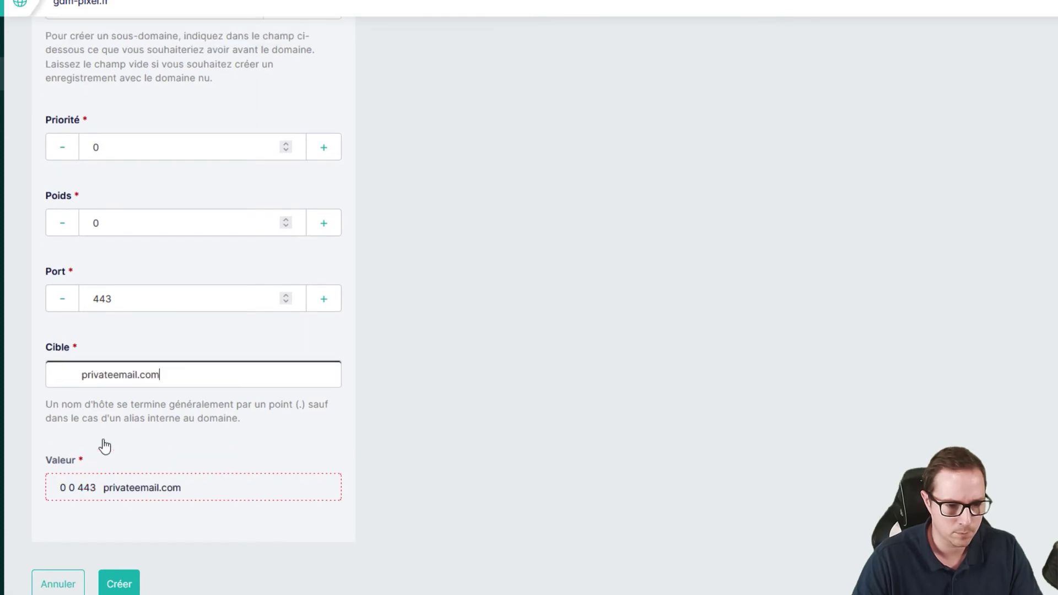
type(".")
left_click(478, 295)
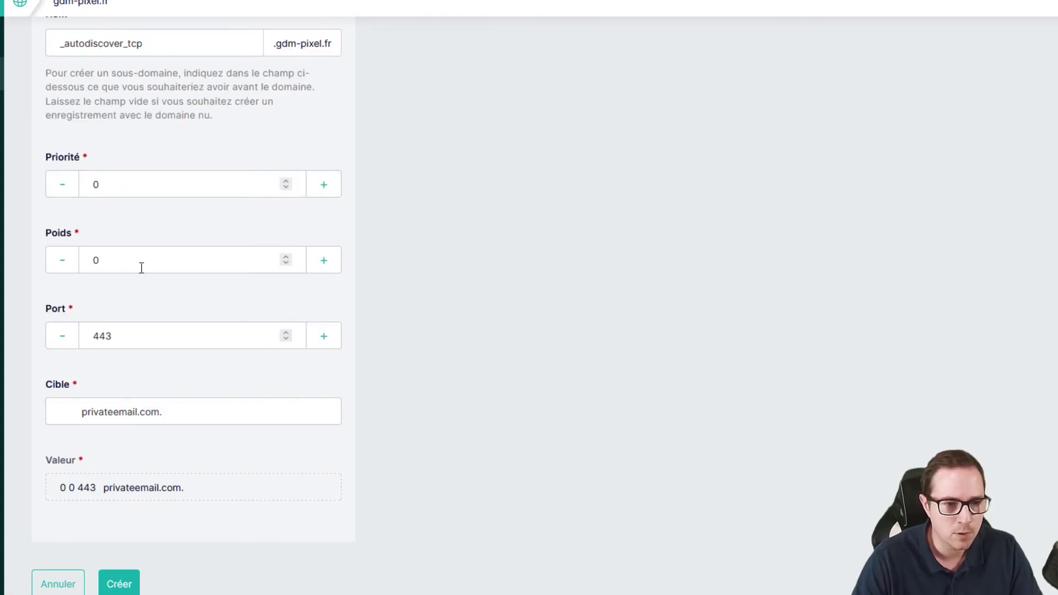
scroll(163, 209, "up", 3)
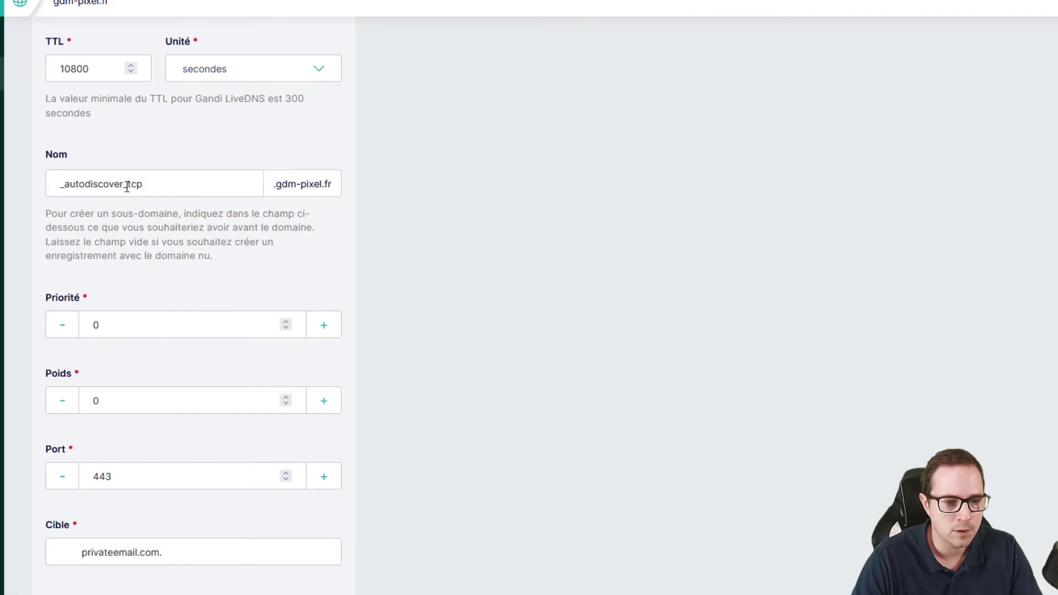
left_click(148, 193)
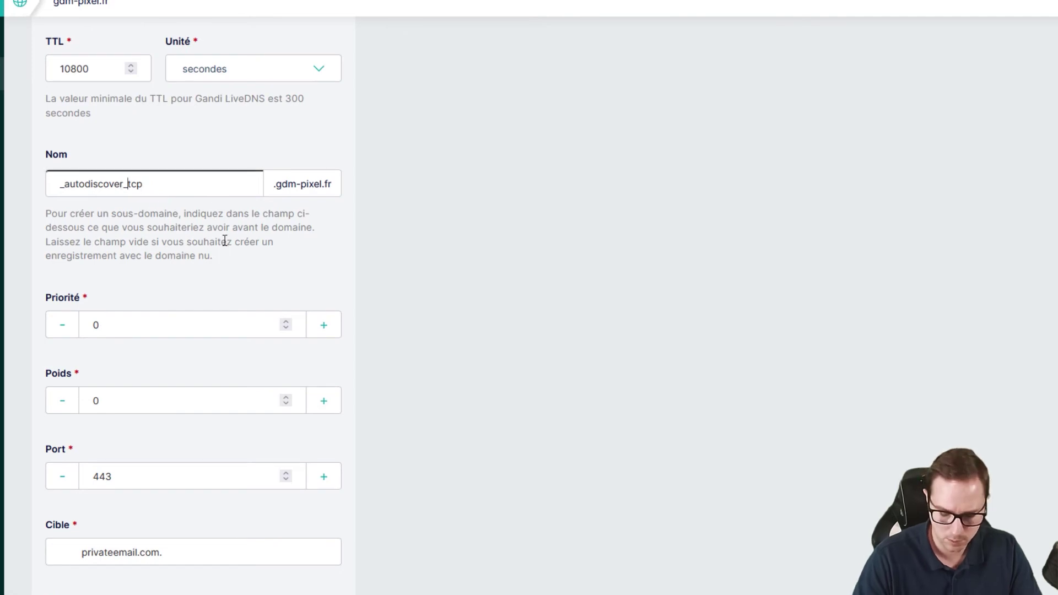
type(".")
left_click(504, 256)
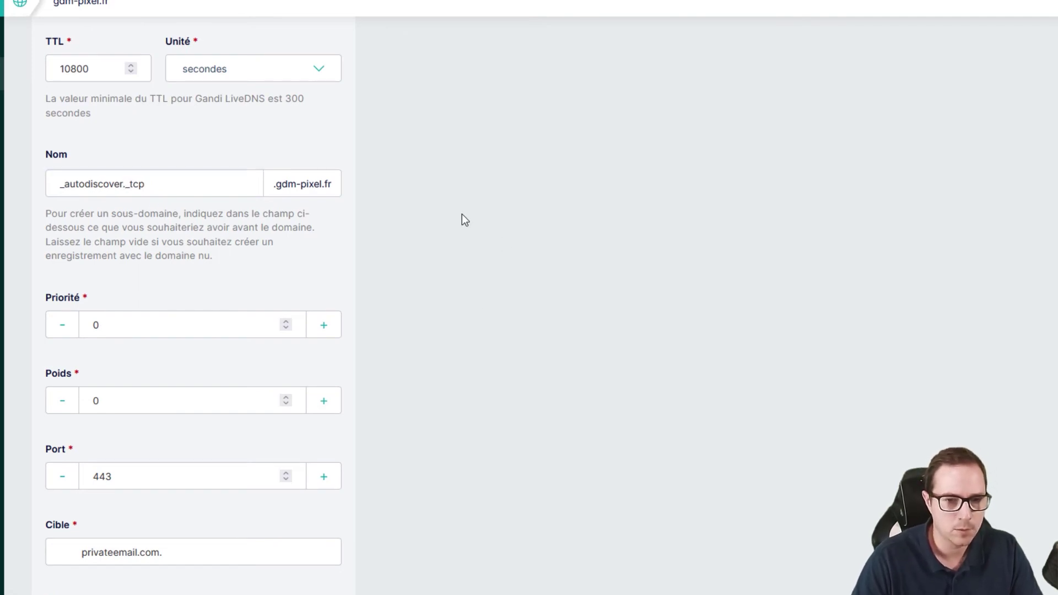
scroll(389, 337, "up", 3)
scroll(386, 336, "down", 6)
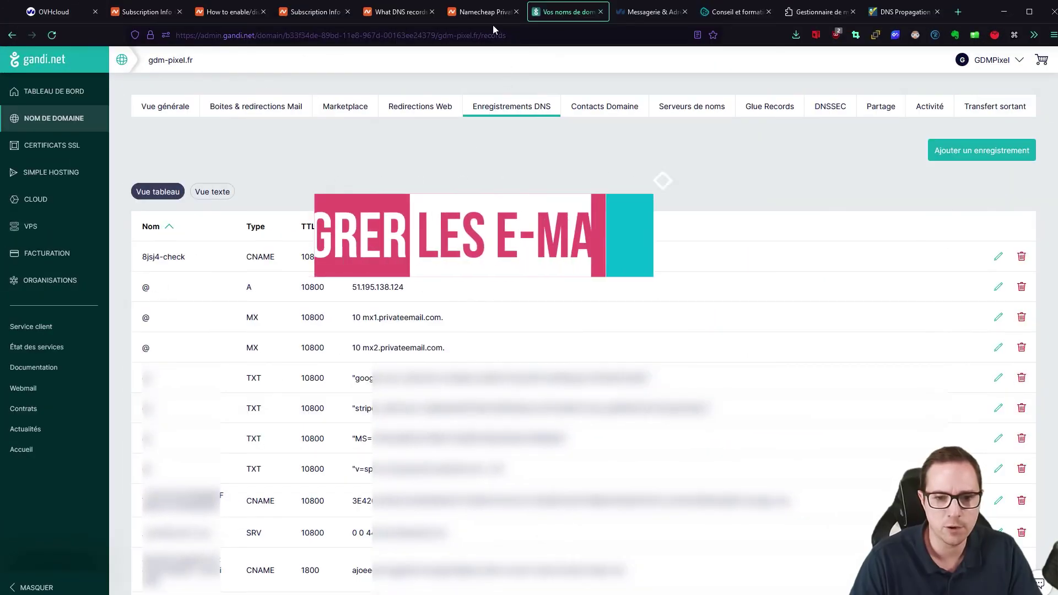
- Search for 'ovh email migrator' and open the OVH Mail Migrator site
left_click(478, 19)
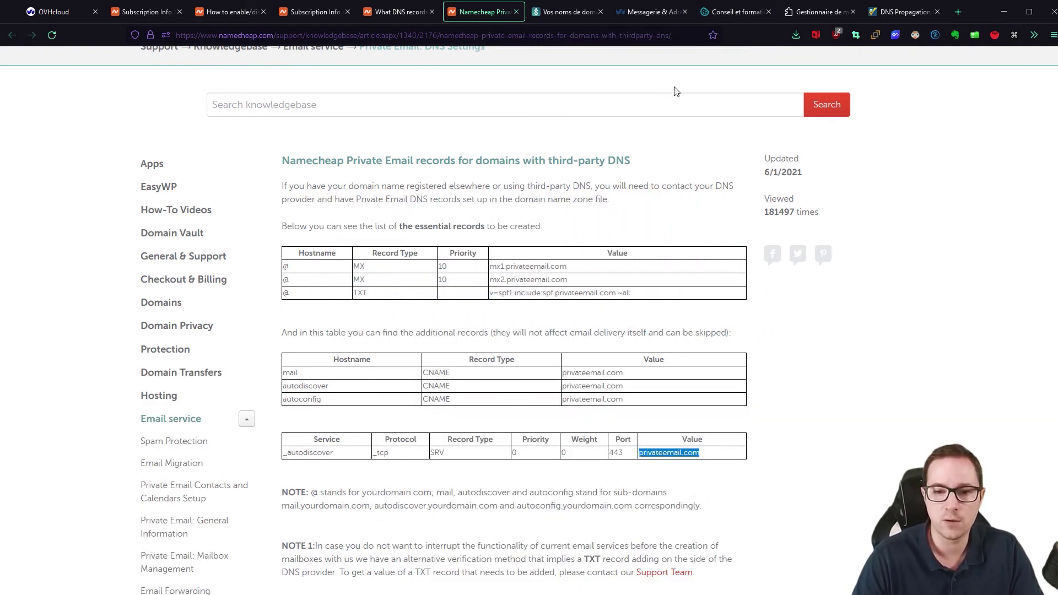
left_click(650, 13)
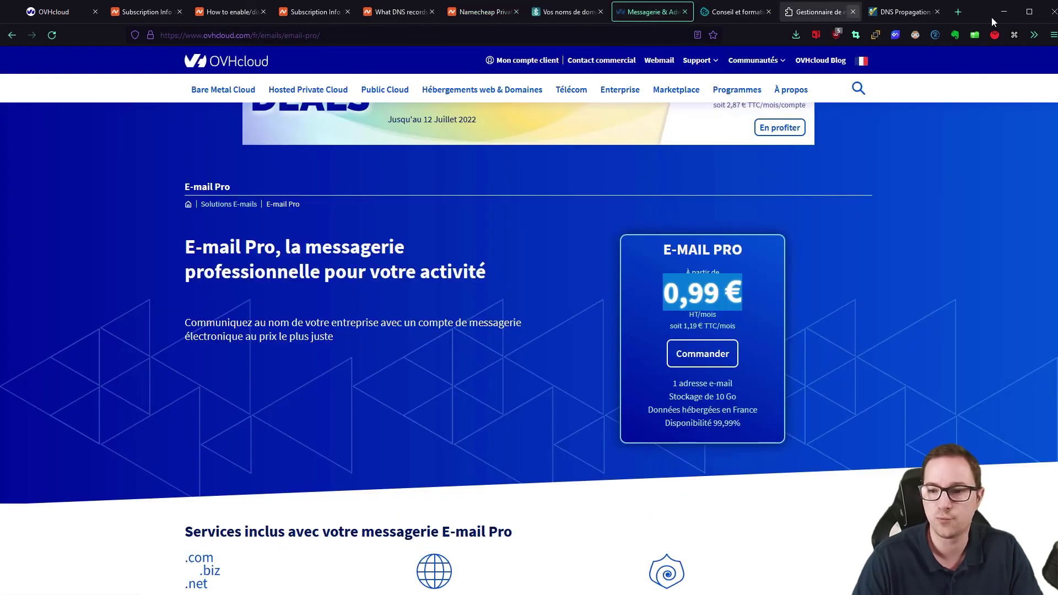
left_click(957, 12)
type("ovh email migrator")
key("Return")
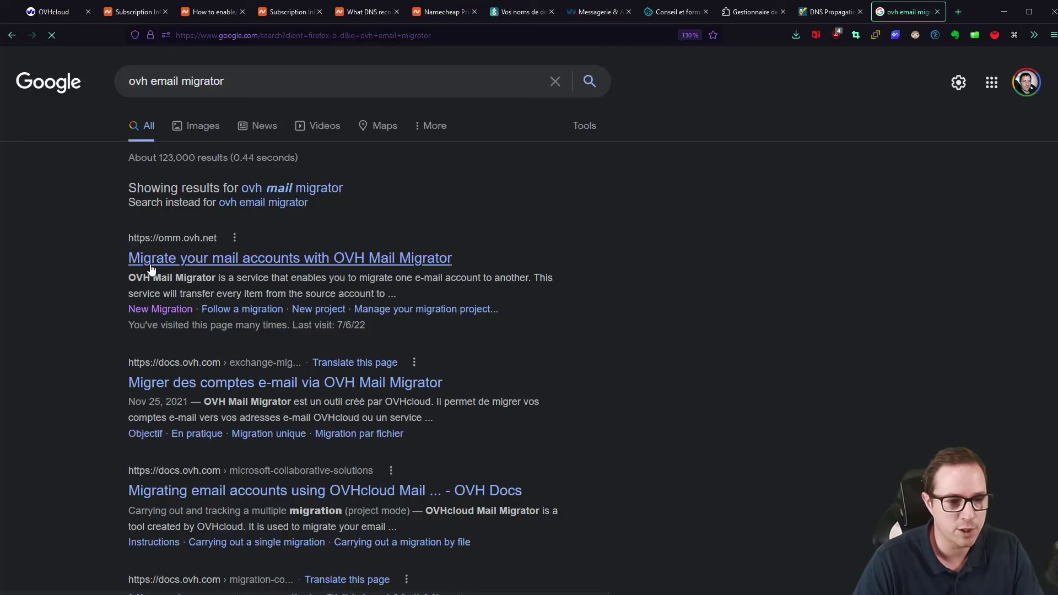
left_click(152, 270)
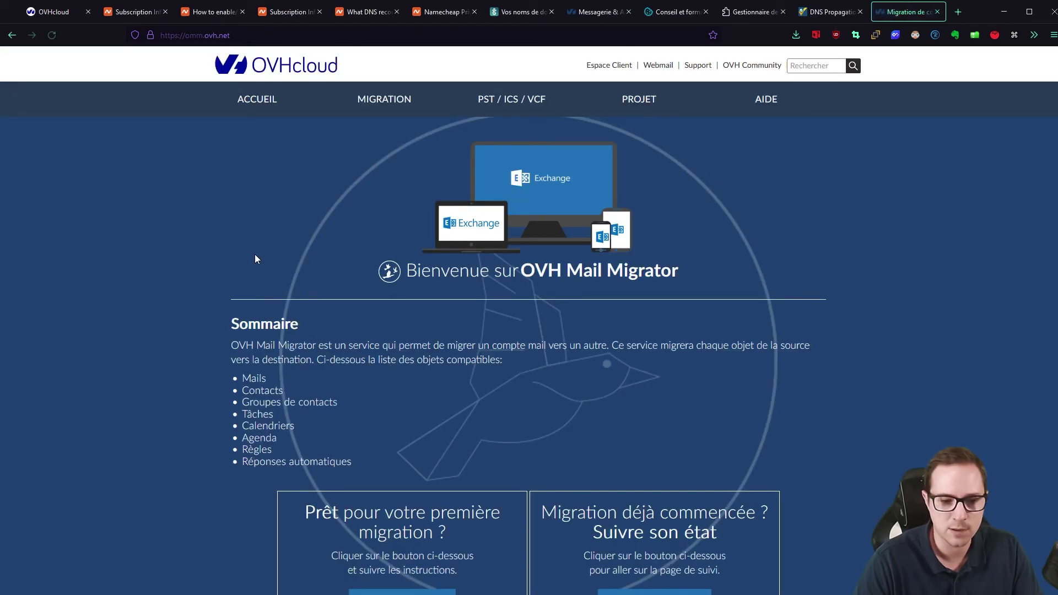
scroll(254, 256, "down", 4)
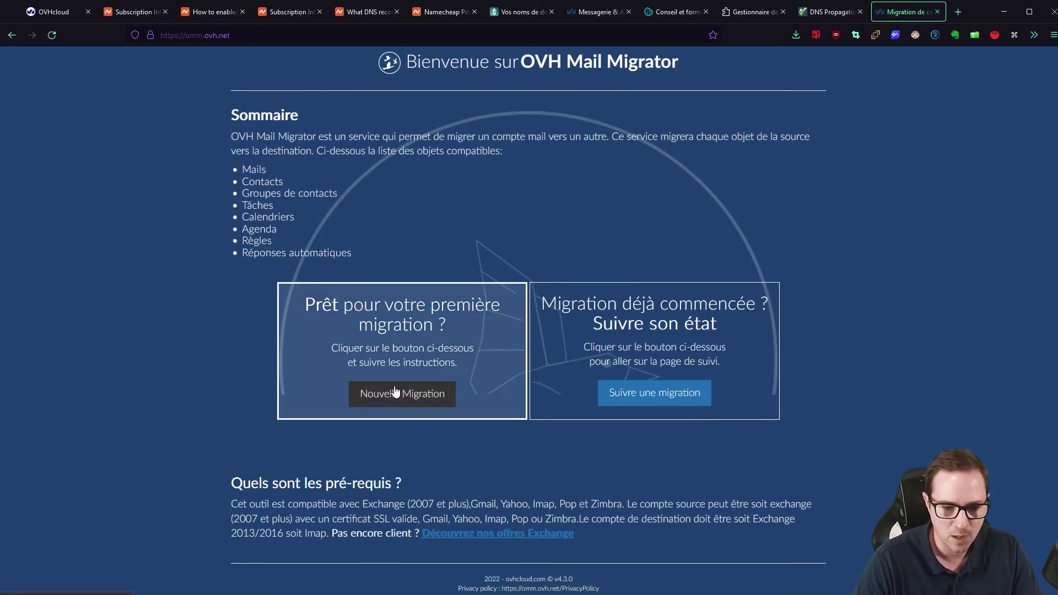
- Launch an IMAP migration of the mails from the OVH mailbox to mail.privateemail.com
left_click(374, 394)
left_click(364, 367)
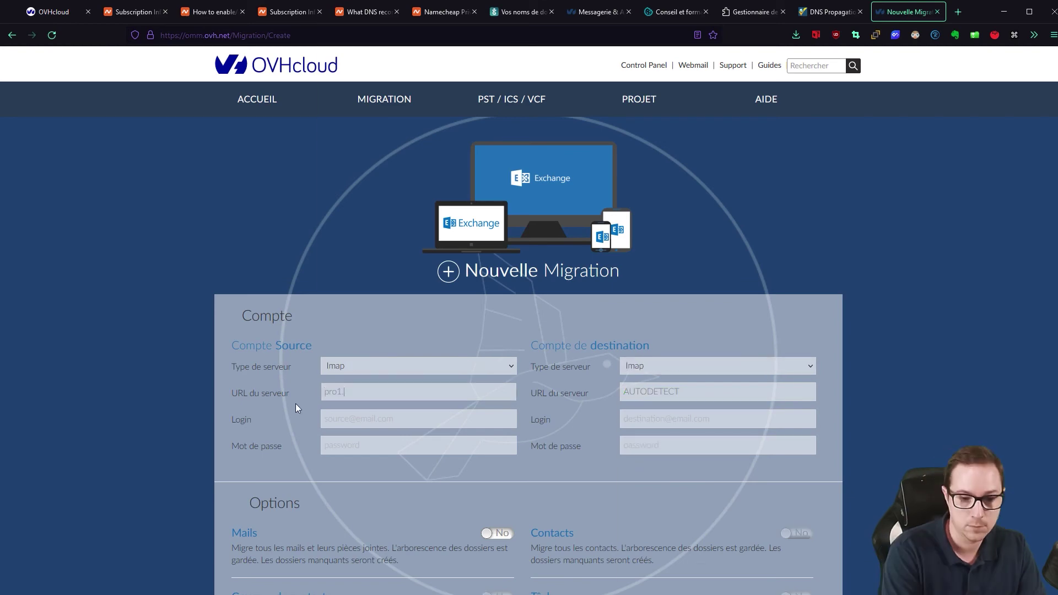
left_click(649, 451)
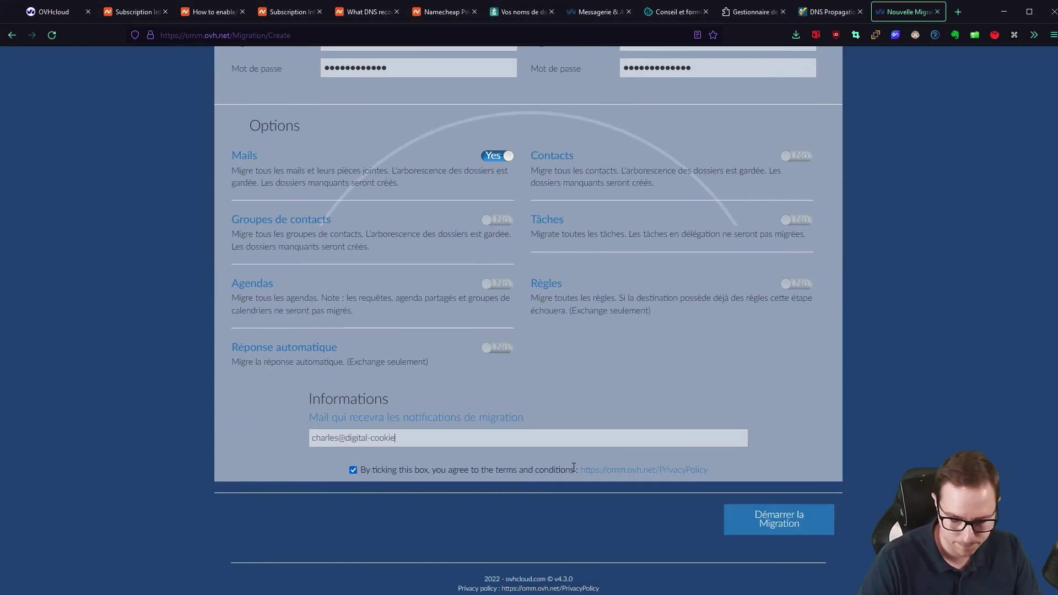
left_click(758, 524)
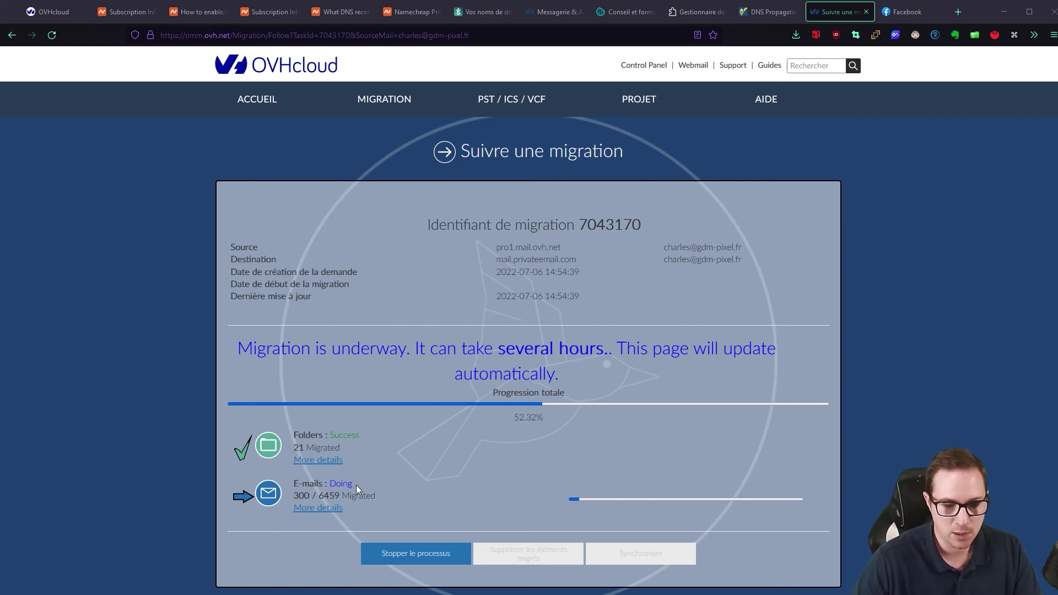
- Switch to eM Client and then back to the browser's mail-tester page
key("alt+Tab")
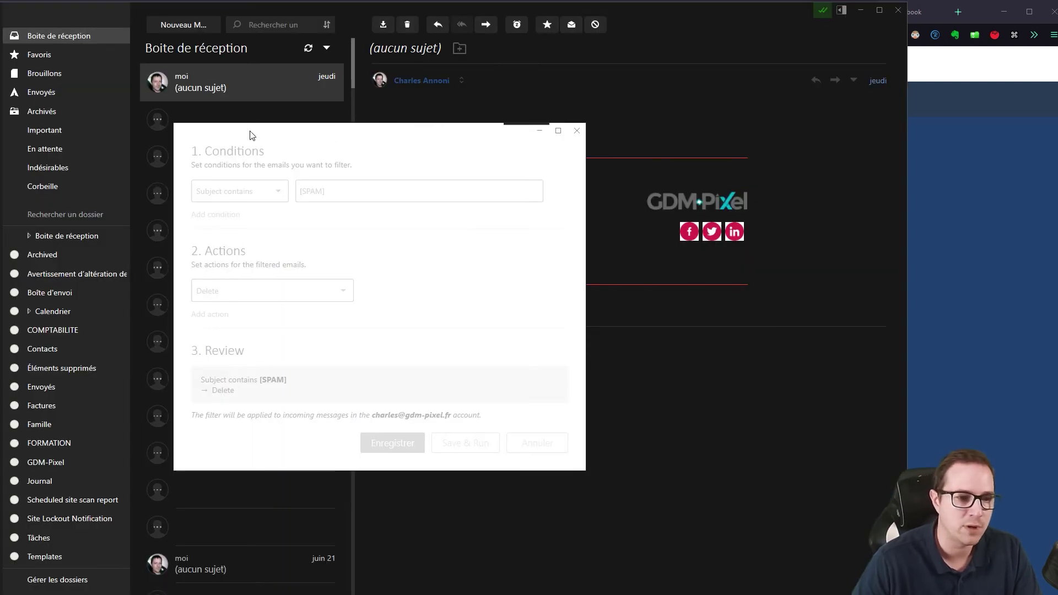
left_click(943, 337)
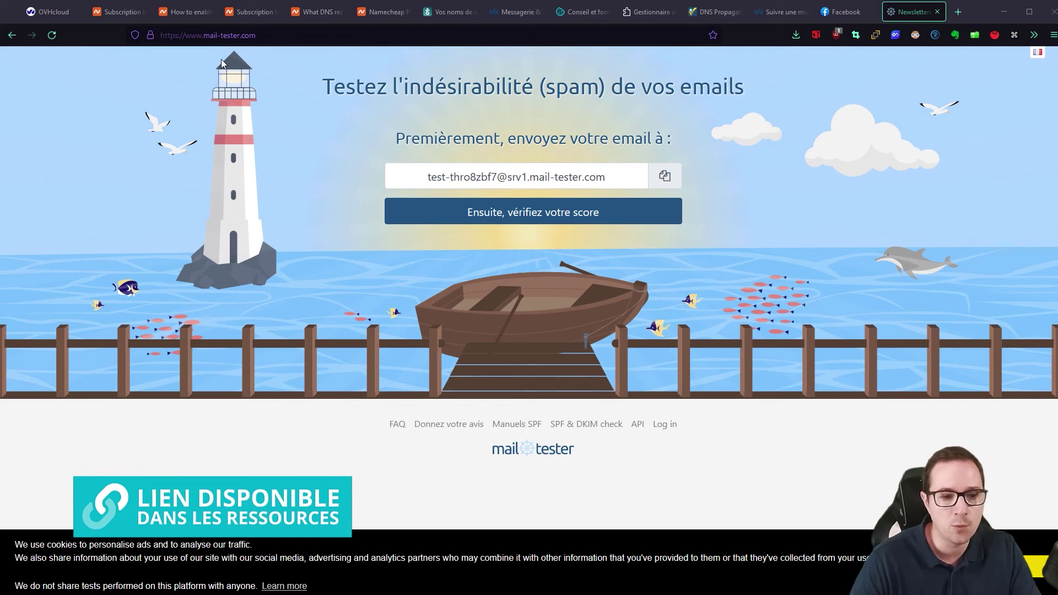
- Start a new eM Client message to the mail-tester address titled 'mail de test'
left_click(659, 181)
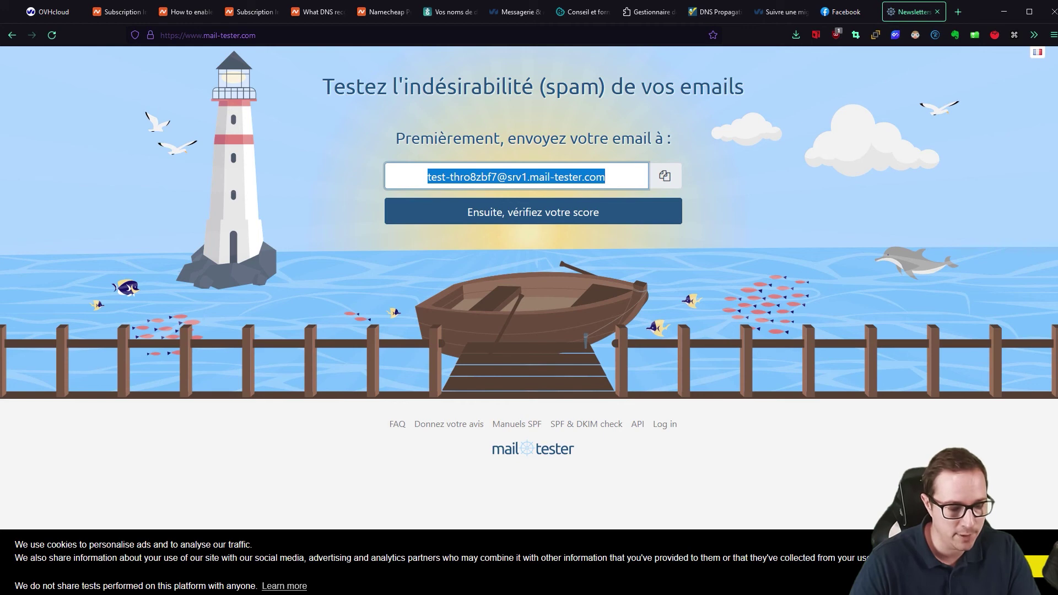
key("alt+Tab")
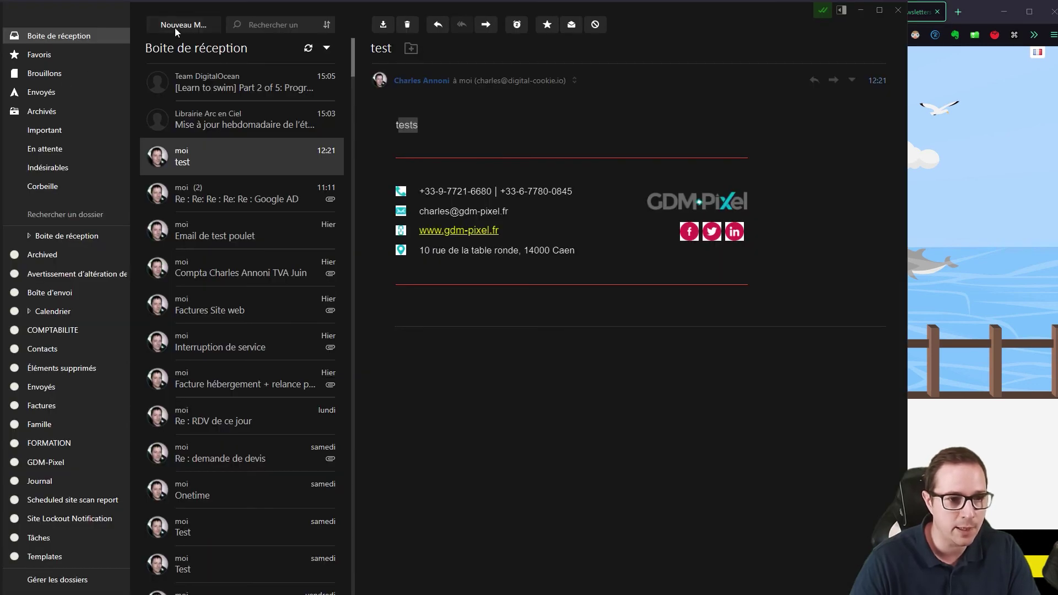
left_click(175, 31)
key("ctrl+v")
key("Return")
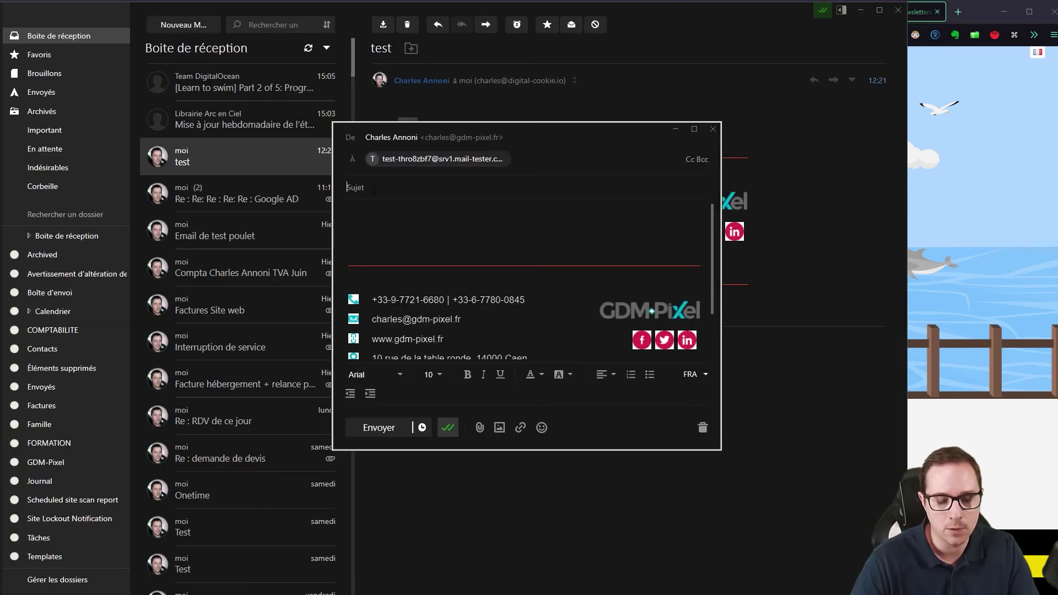
left_click(374, 190)
type("mail de test")
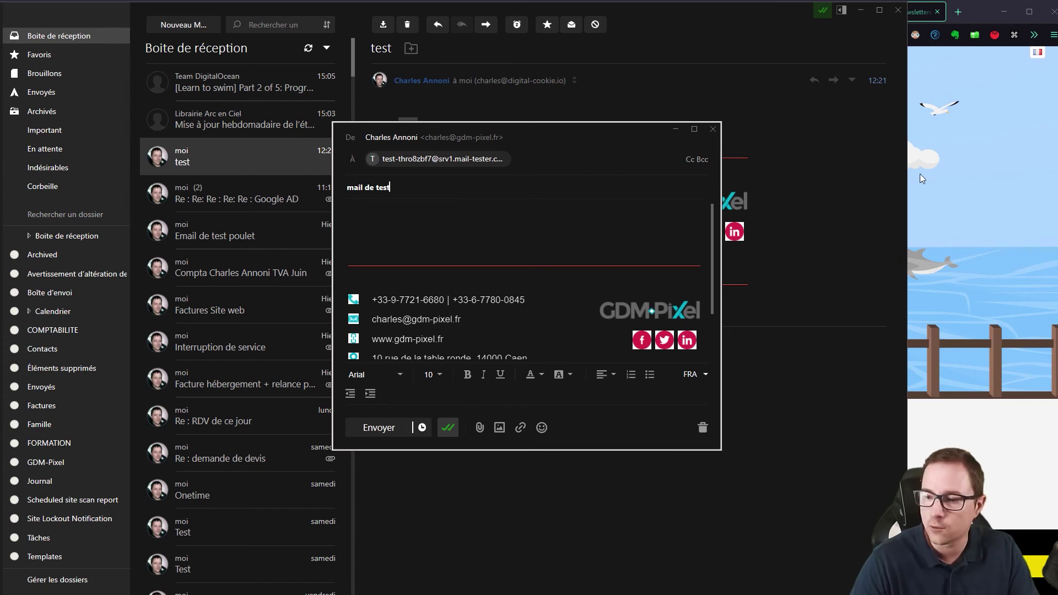
- Paste the recipe text as the body, send the email, and return to mail-tester
left_click(409, 188)
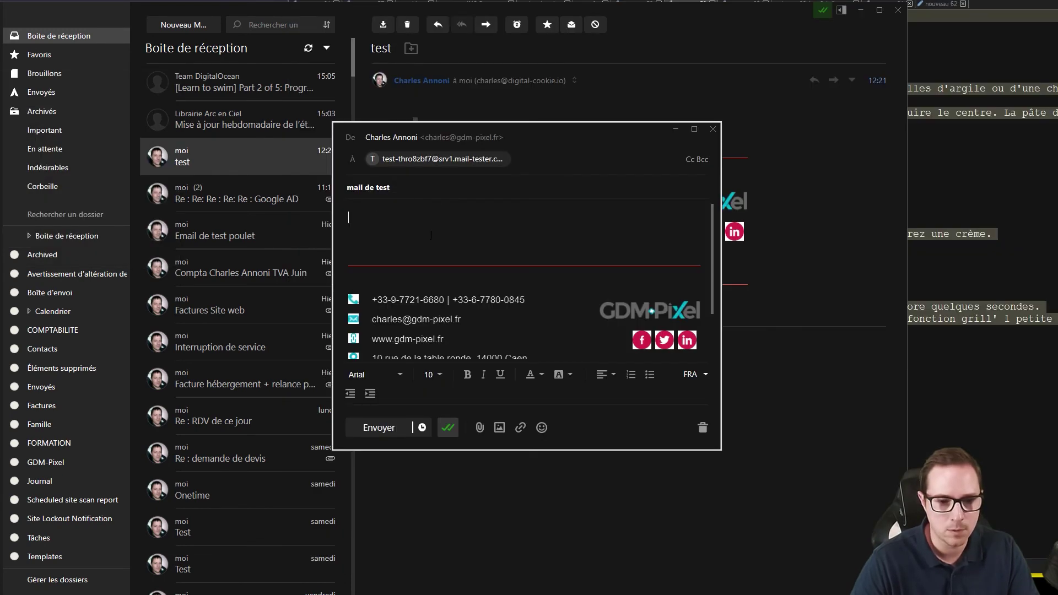
key("ctrl+v")
scroll(441, 235, "down", 1)
scroll(450, 235, "up", 1)
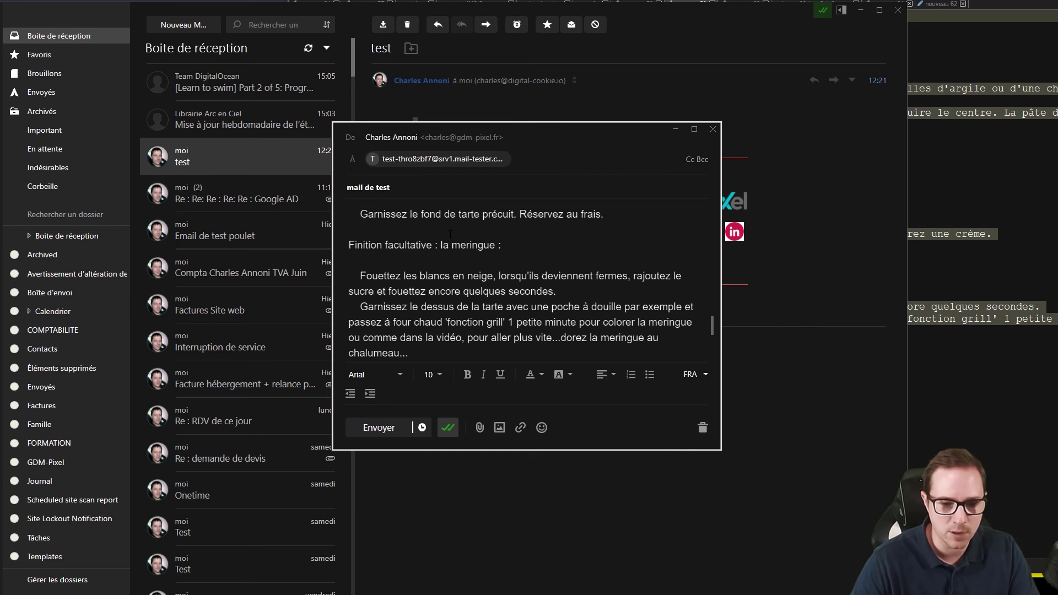
scroll(418, 233, "down", 2)
scroll(419, 234, "up", 12)
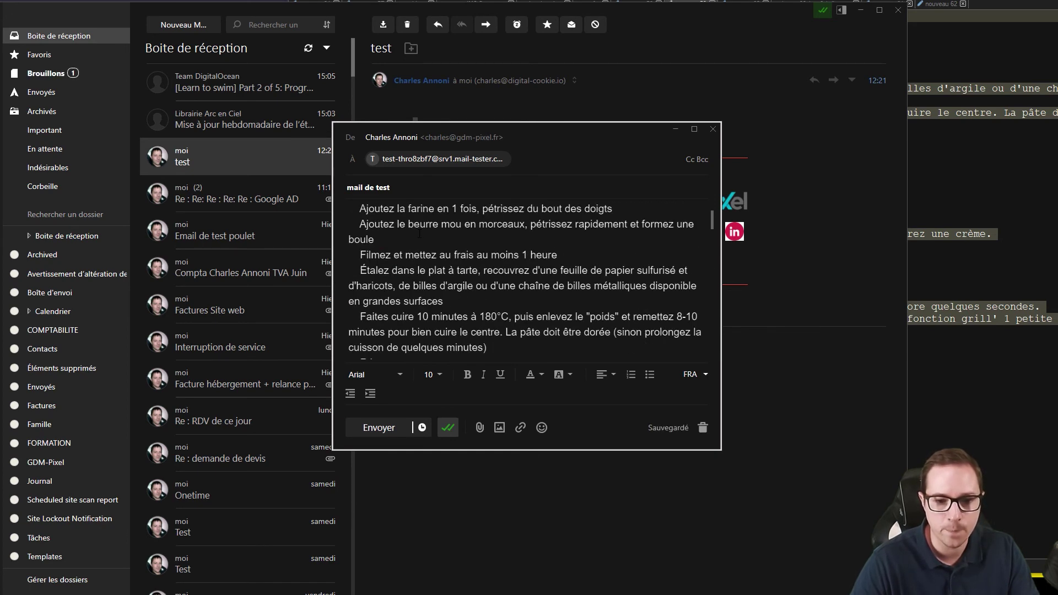
left_click(379, 429)
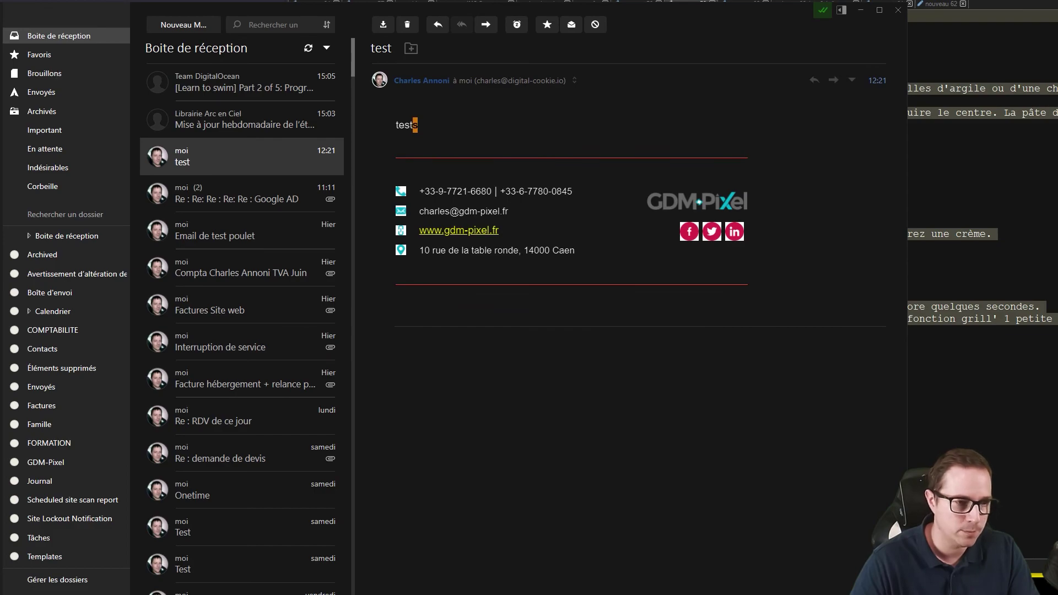
key("alt+Tab")
left_click(312, 197)
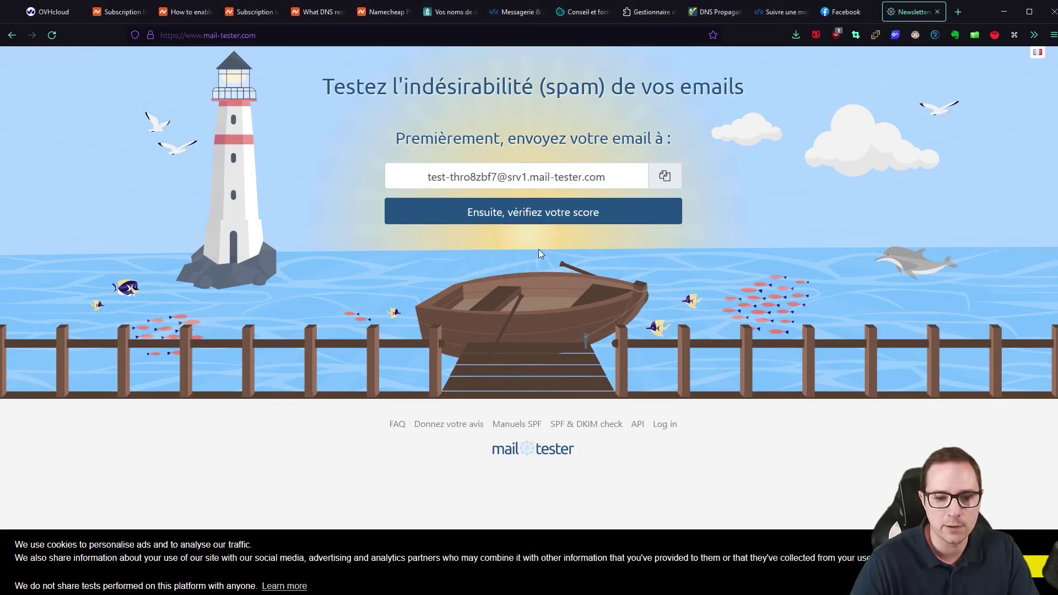
- Check the 'mail de test' result on mail-tester, scoring 10/10
left_click(559, 214)
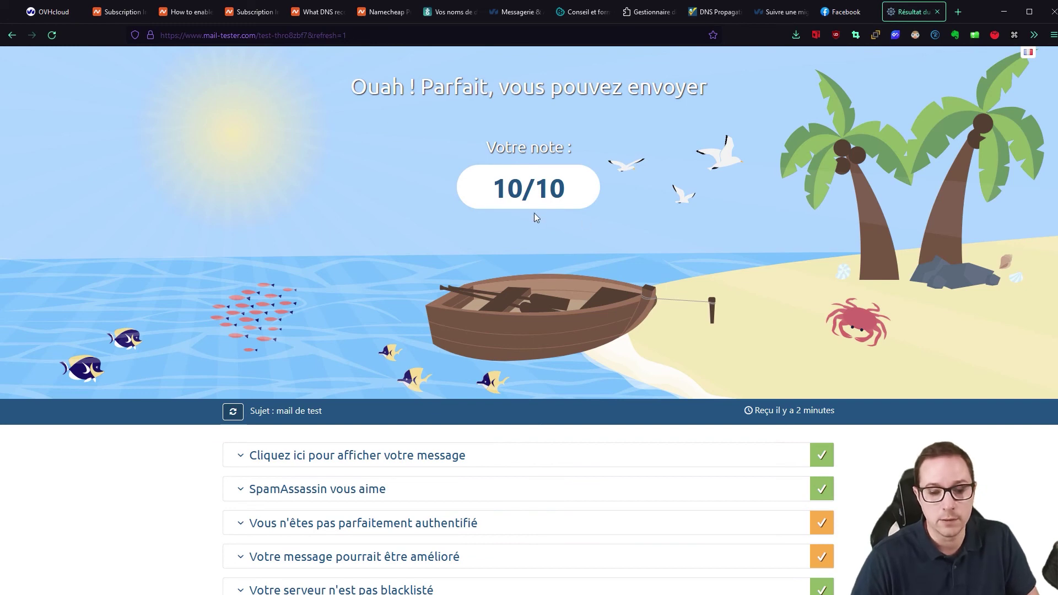
left_click_drag(497, 185, 599, 196)
left_click(307, 203)
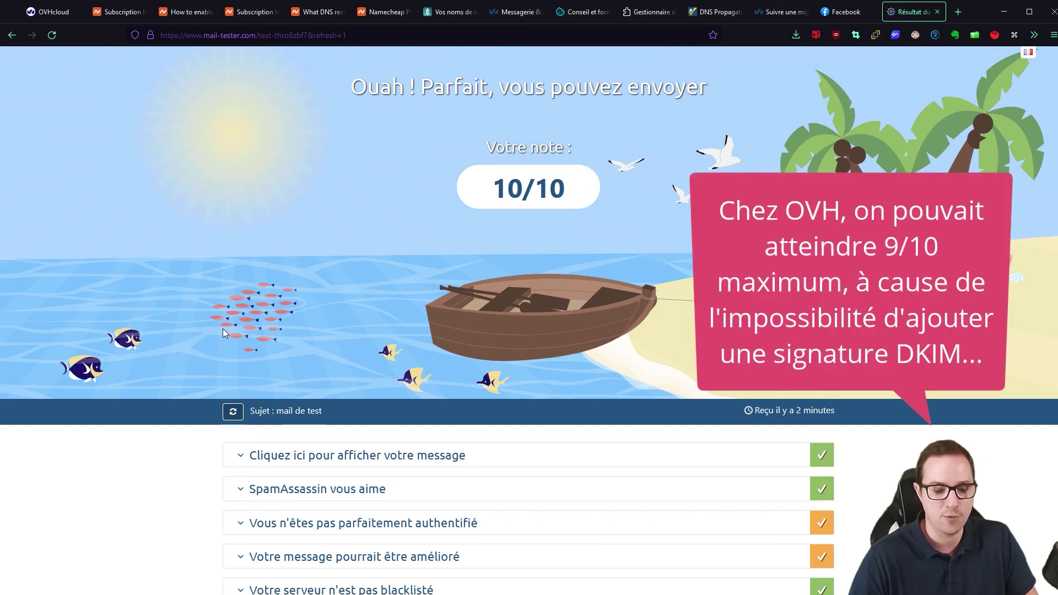
- Expand mail-tester's 'Vous n'êtes pas parfaitement authentifié' section and show the SPF record details
scroll(223, 328, "down", 2)
scroll(209, 341, "up", 1)
scroll(210, 340, "down", 2)
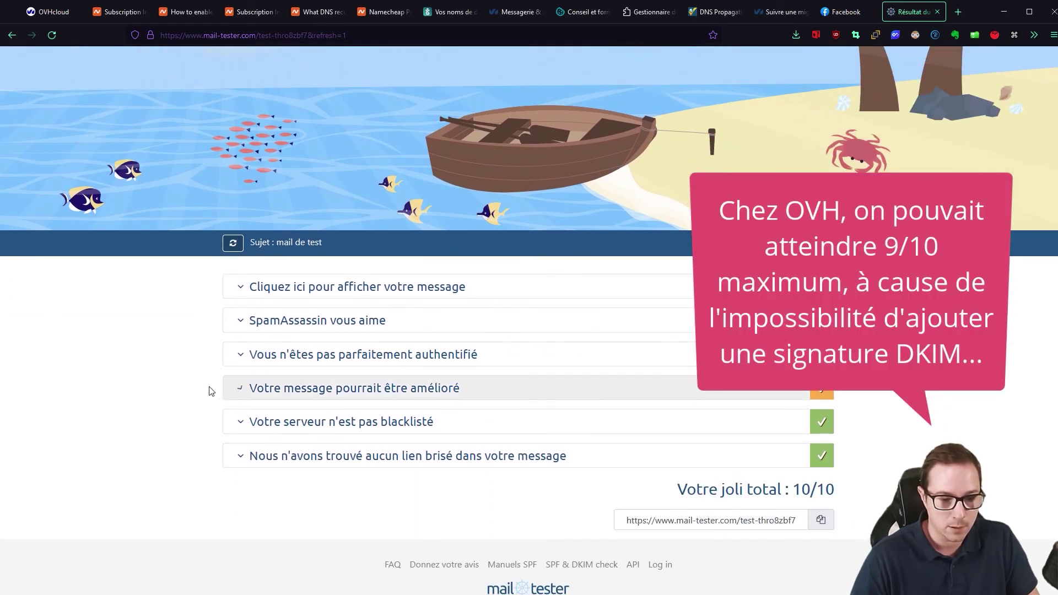
left_click(243, 356)
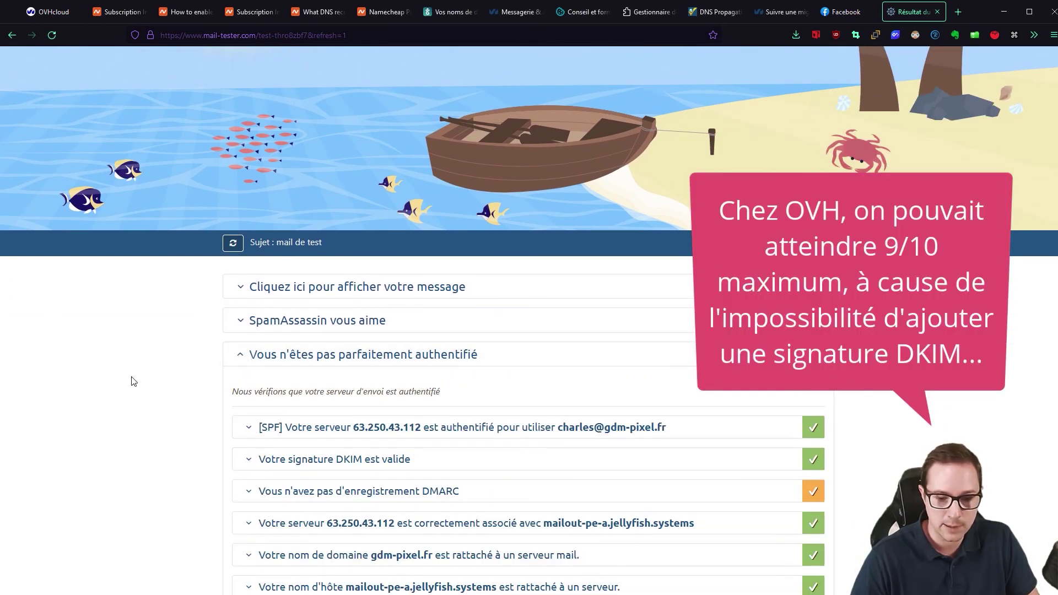
scroll(132, 381, "down", 5)
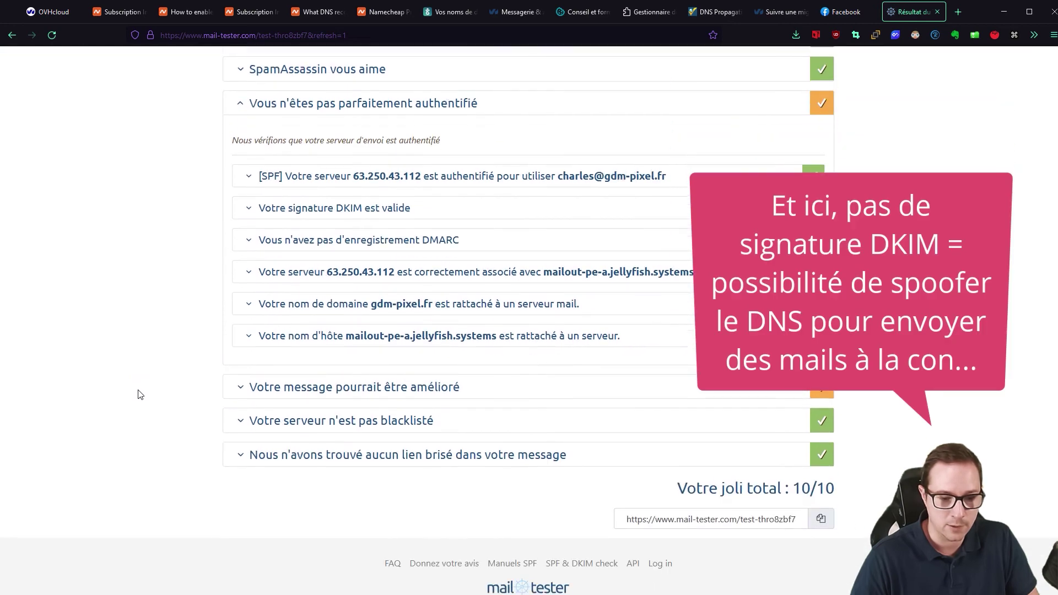
left_click(251, 176)
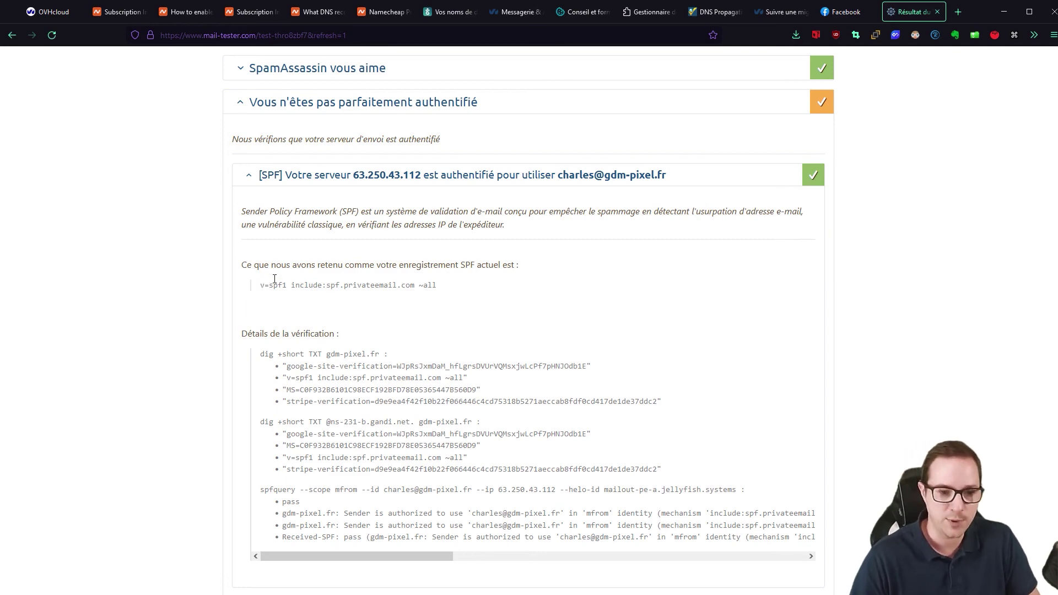
- Reveal the valid DKIM signature details for gdm-pixel.fr and review them up to the 10/10 verdict
scroll(110, 270, "down", 1)
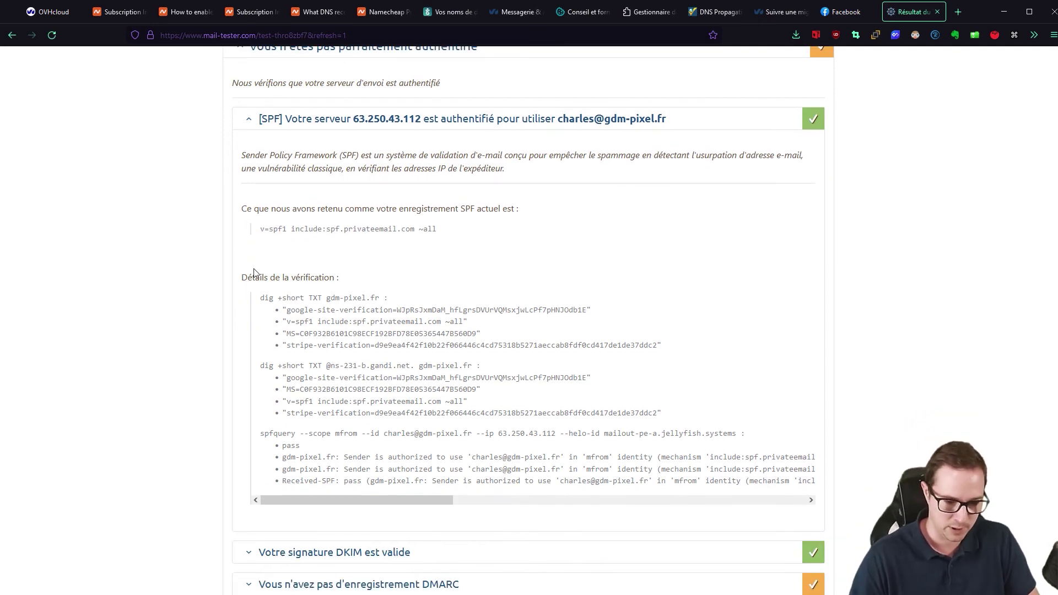
scroll(248, 276, "down", 4)
left_click(252, 334)
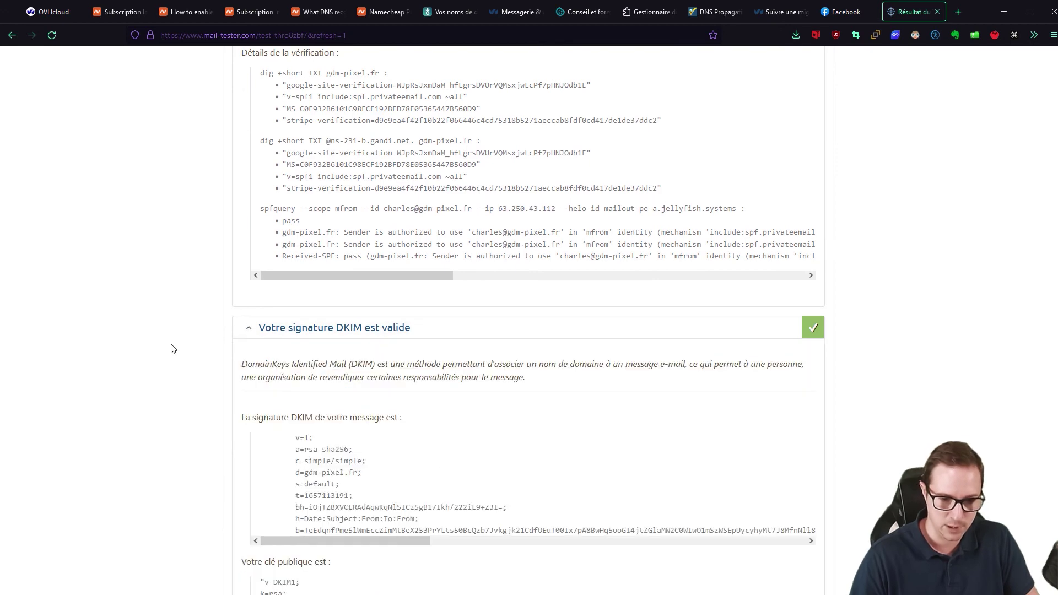
scroll(173, 349, "down", 8)
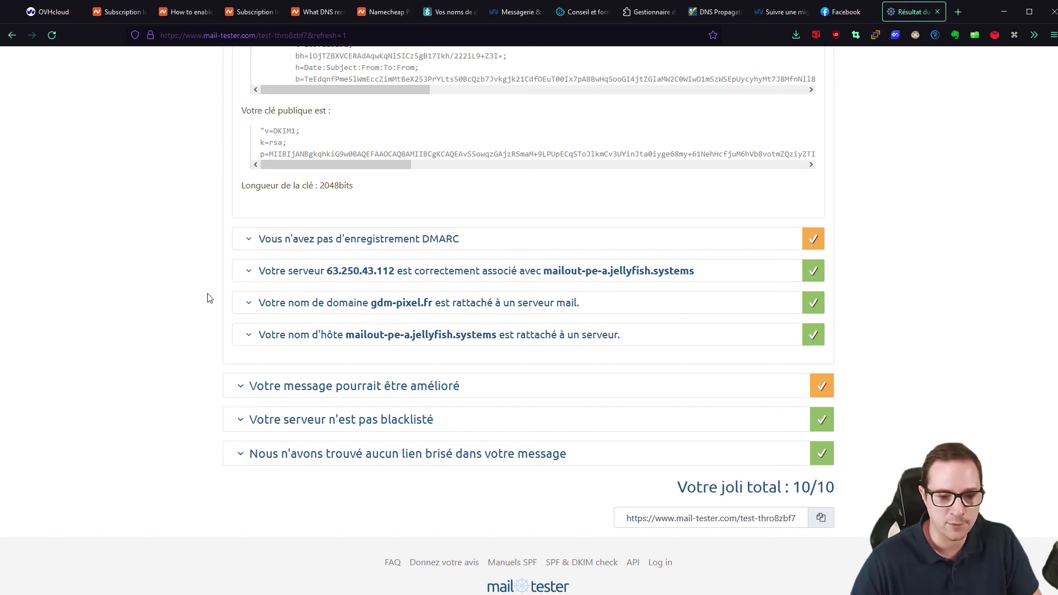
scroll(256, 395, "up", 15)
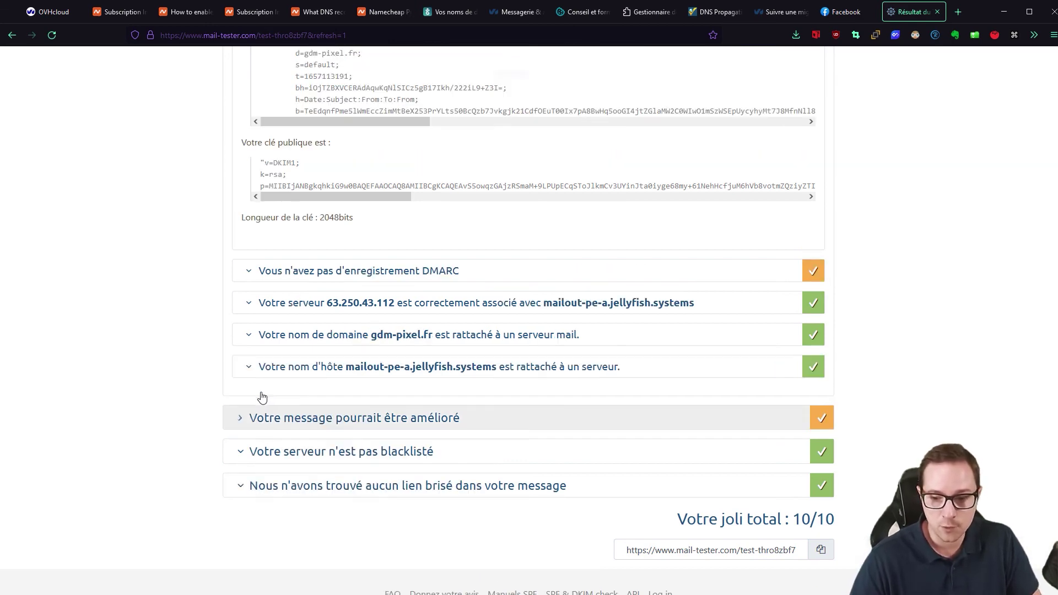
scroll(254, 392, "up", 4)
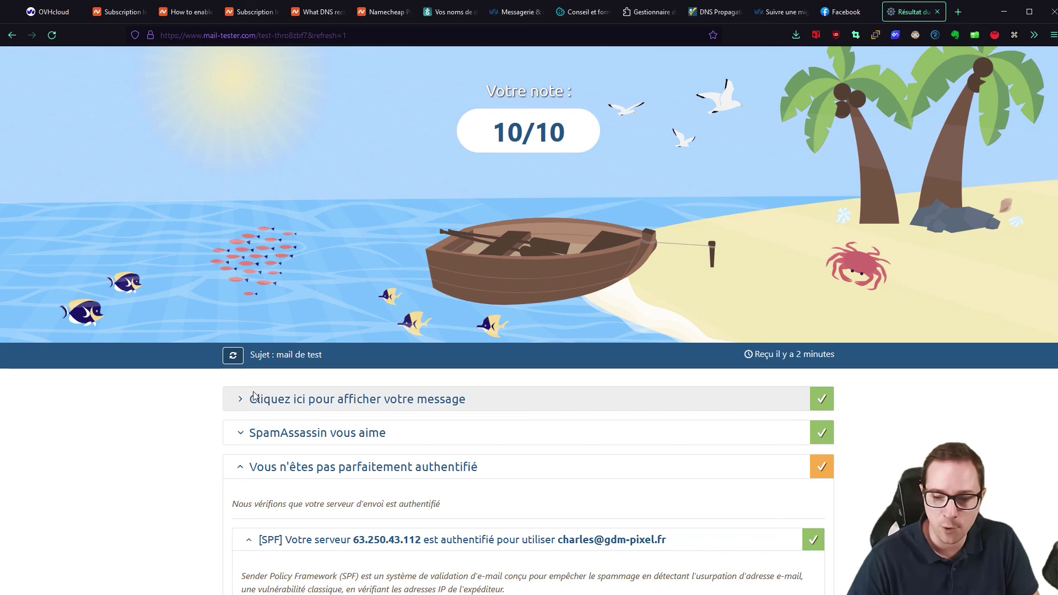
scroll(105, 427, "up", 1)
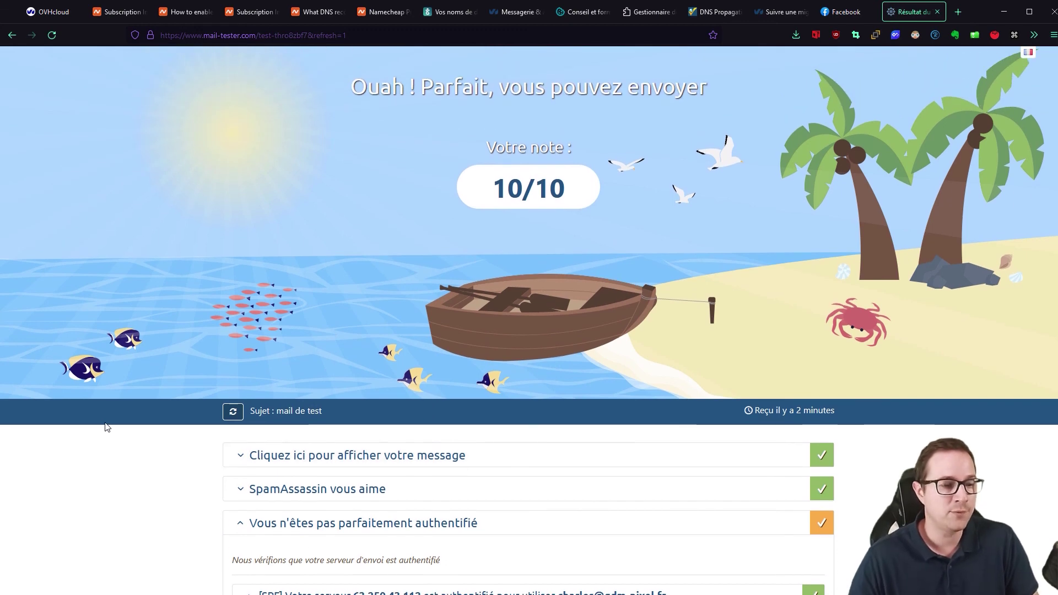